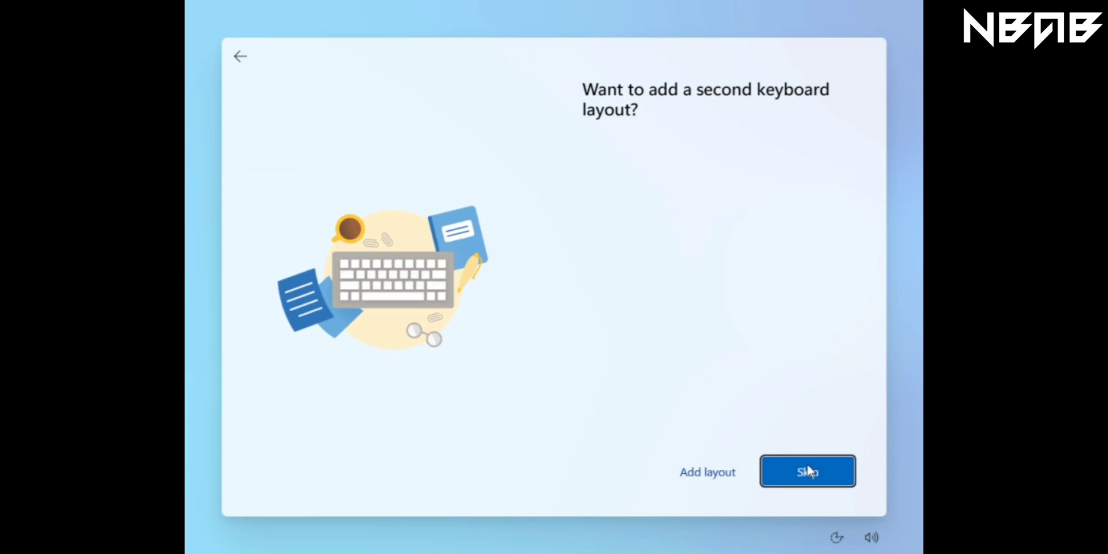
Skip adding a second keyboard layout and choose to set up the device for work or school
left_click(808, 470)
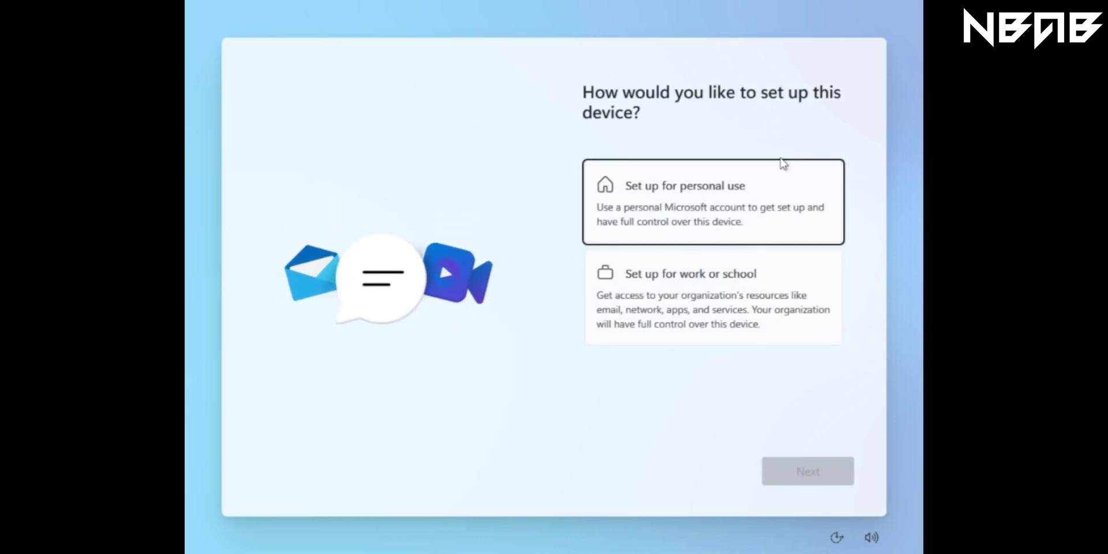
left_click(713, 296)
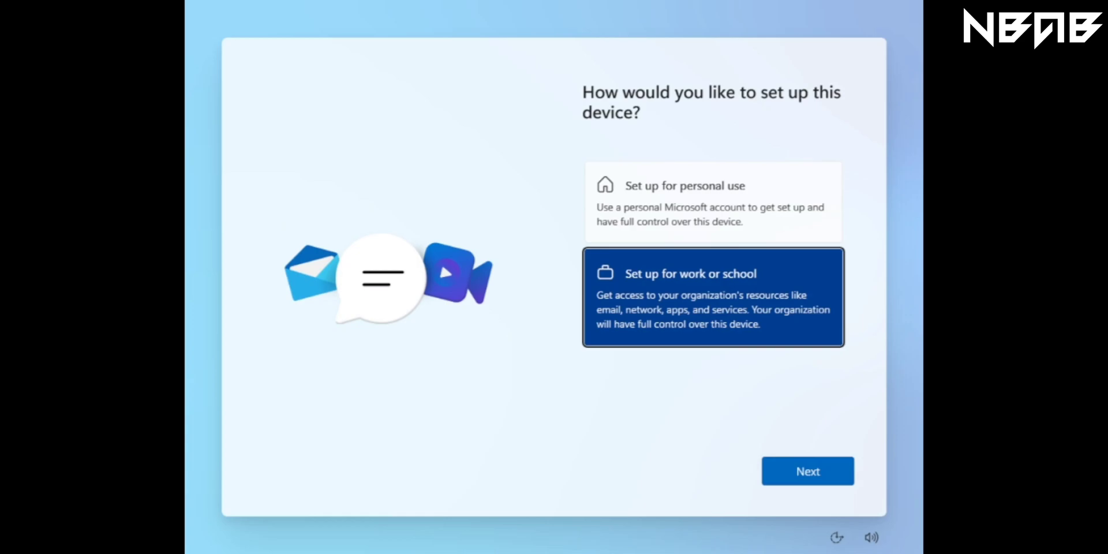
key("Up")
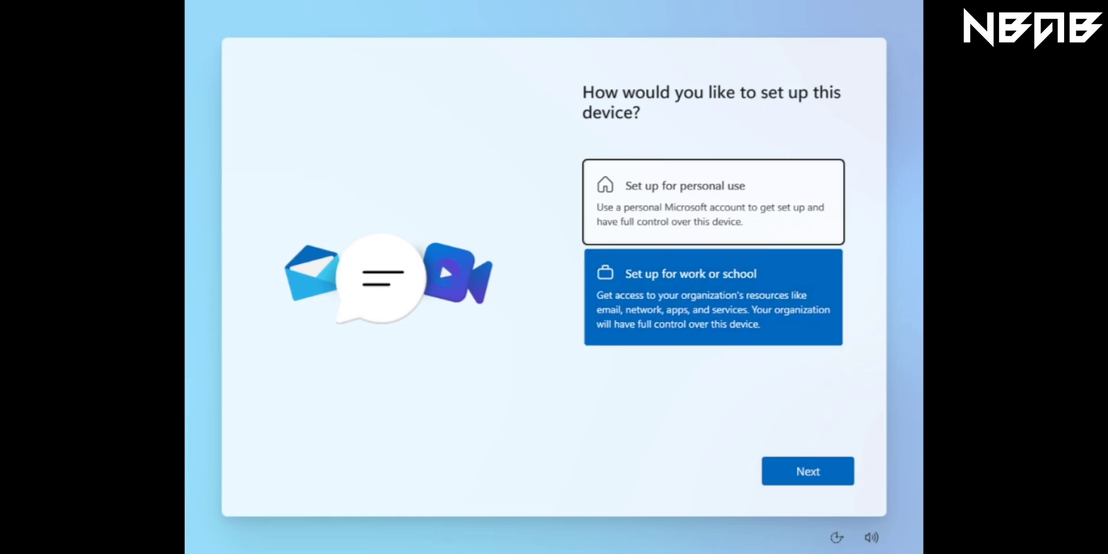
left_click(822, 480)
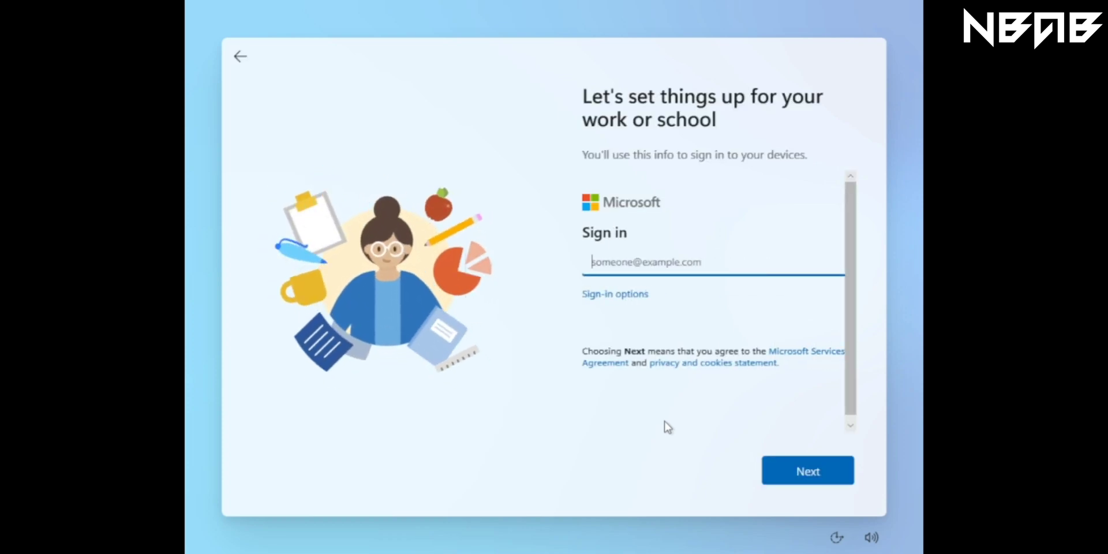
Choose domain join as the sign-in option and create a local user with a name and a blank password
left_click(623, 296)
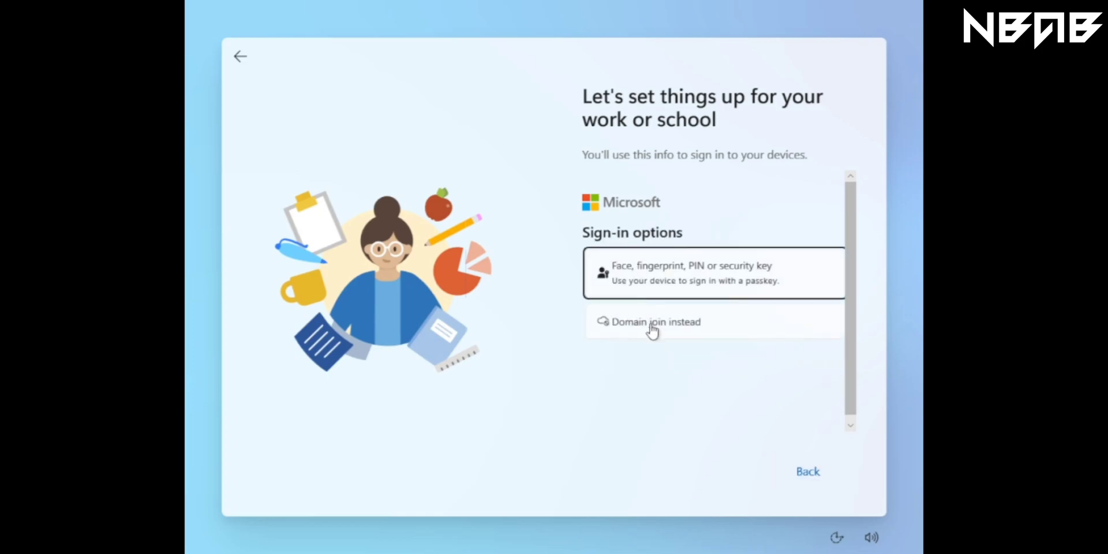
left_click(655, 322)
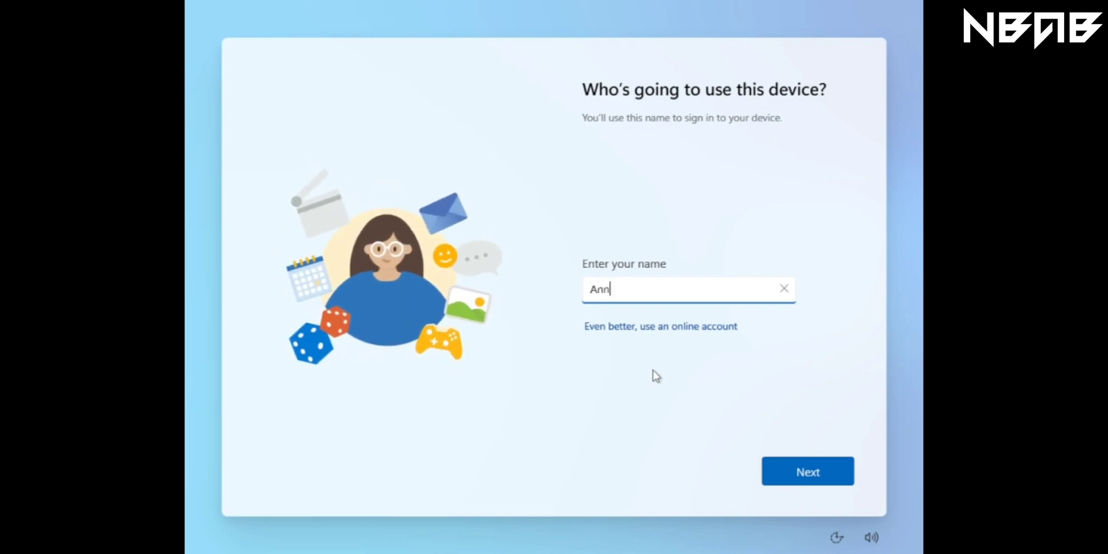
type("Ann")
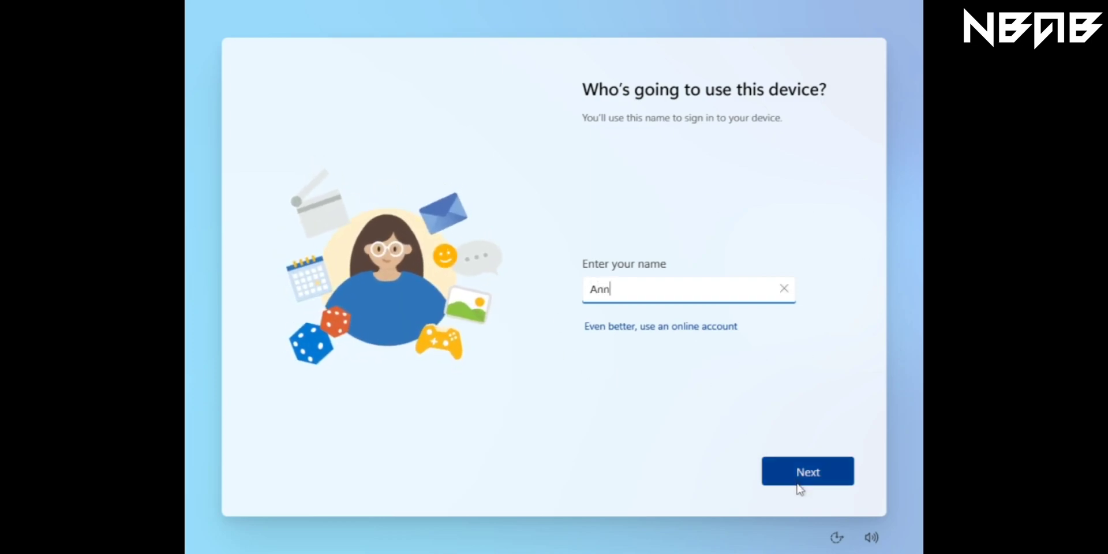
left_click(792, 484)
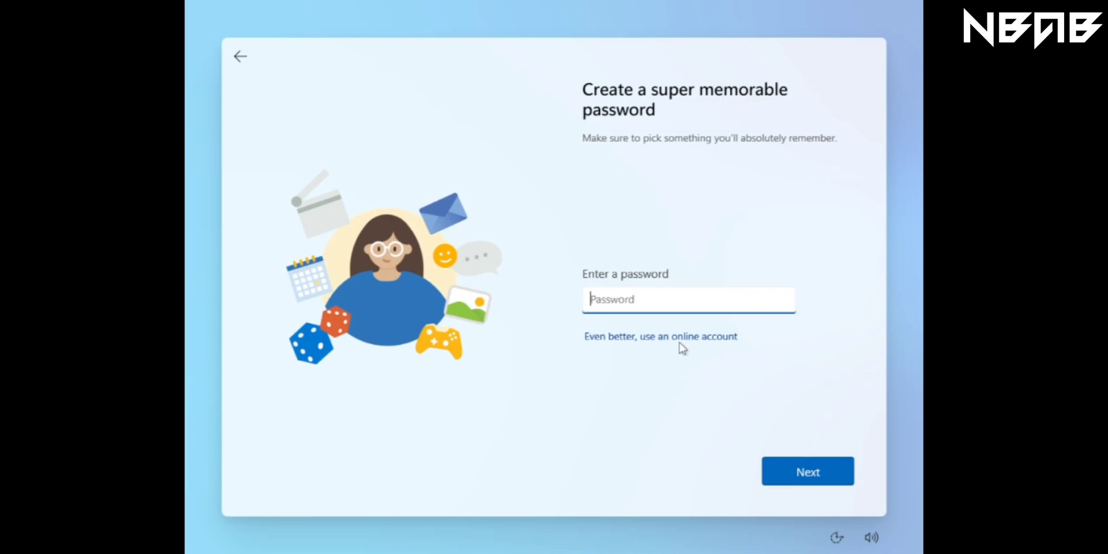
left_click(809, 486)
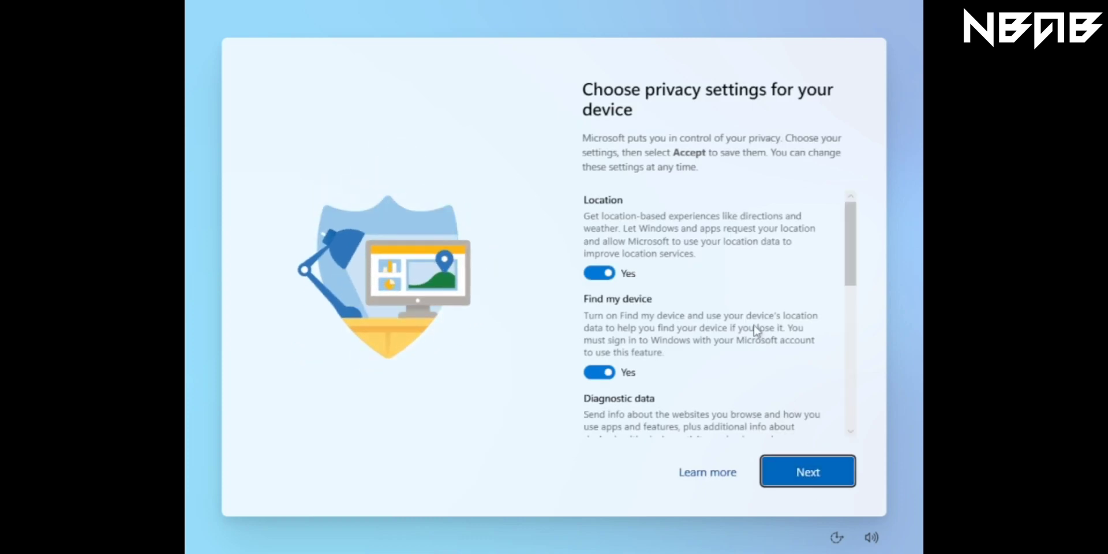
Turn off location, Find my device, inking and typing, tailored experiences and advertising ID, limit diagnostic data to required only, and accept
left_click(635, 282)
scroll(634, 284, "down", 3)
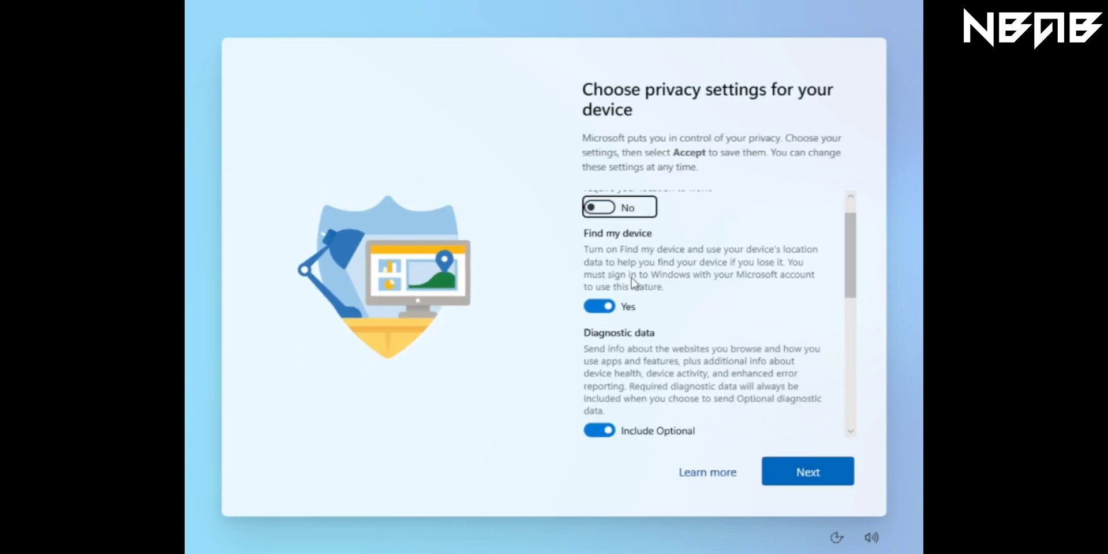
left_click(632, 283)
scroll(633, 283, "down", 1)
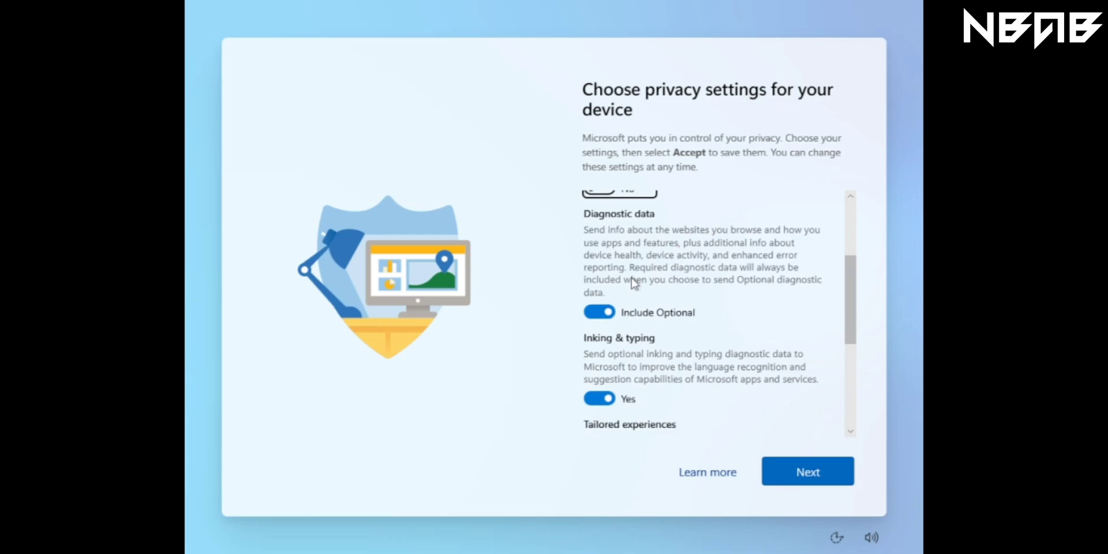
left_click(597, 312)
scroll(595, 300, "down", 1)
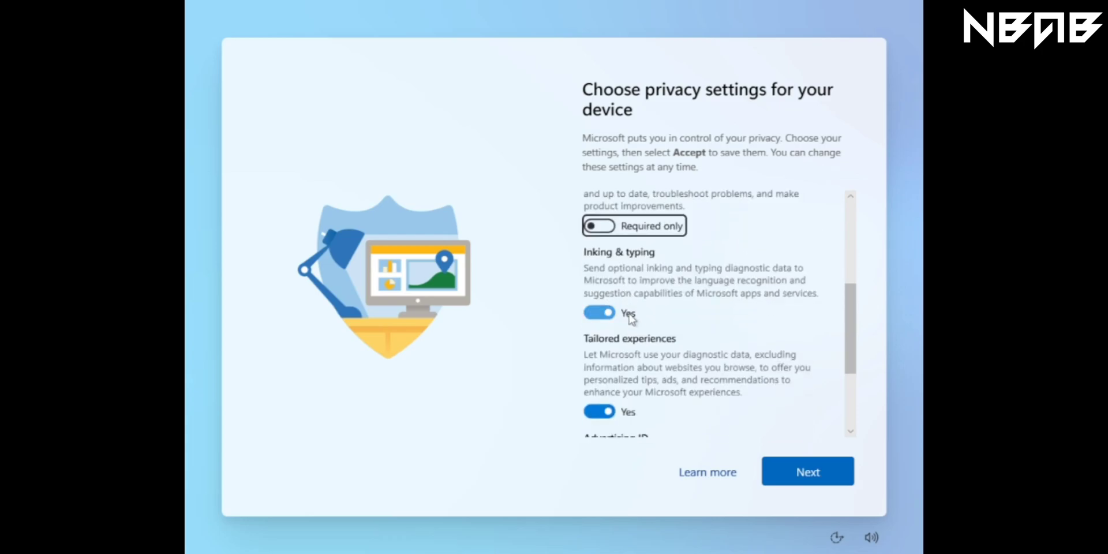
left_click(622, 313)
scroll(622, 315, "down", 2)
left_click(611, 276)
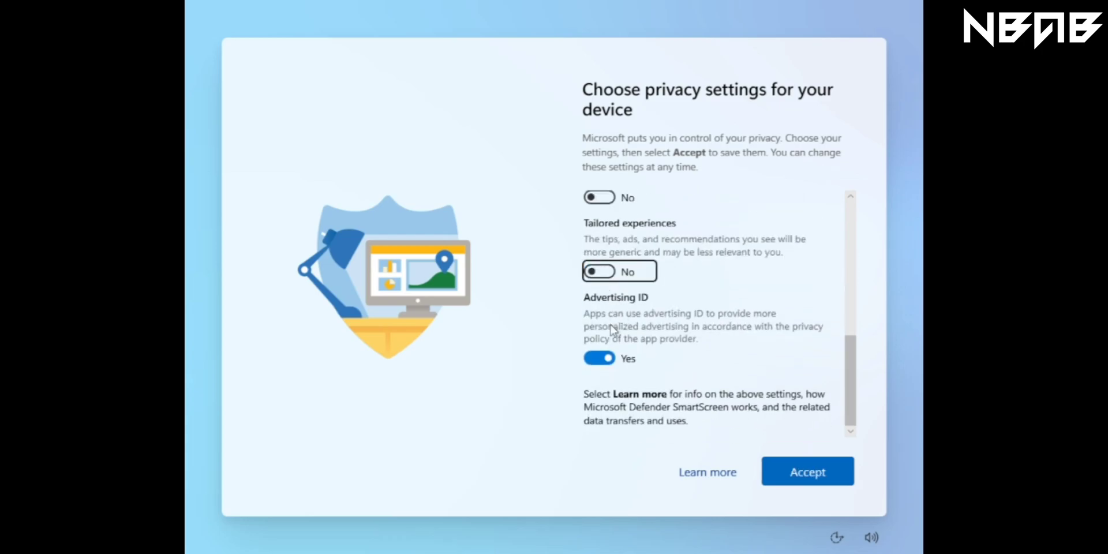
left_click(606, 357)
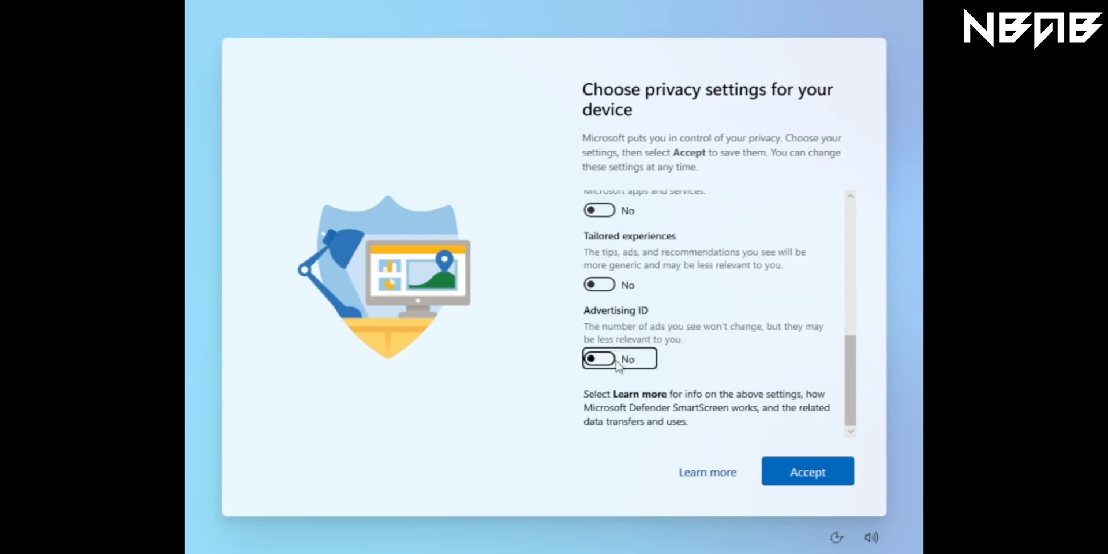
left_click(827, 472)
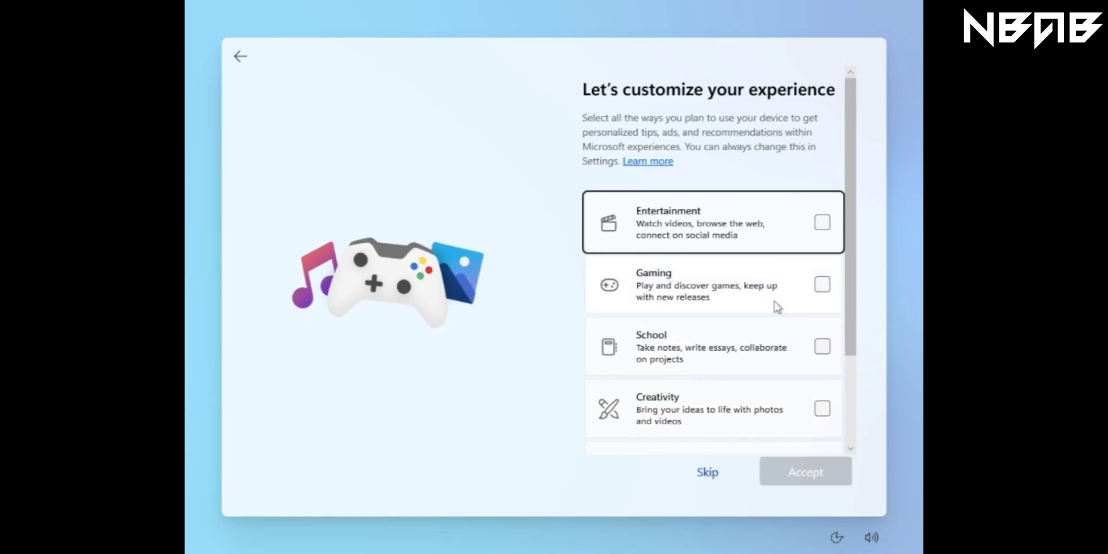
Select School as the planned device use and accept the customization choices
scroll(824, 353, "down", 3)
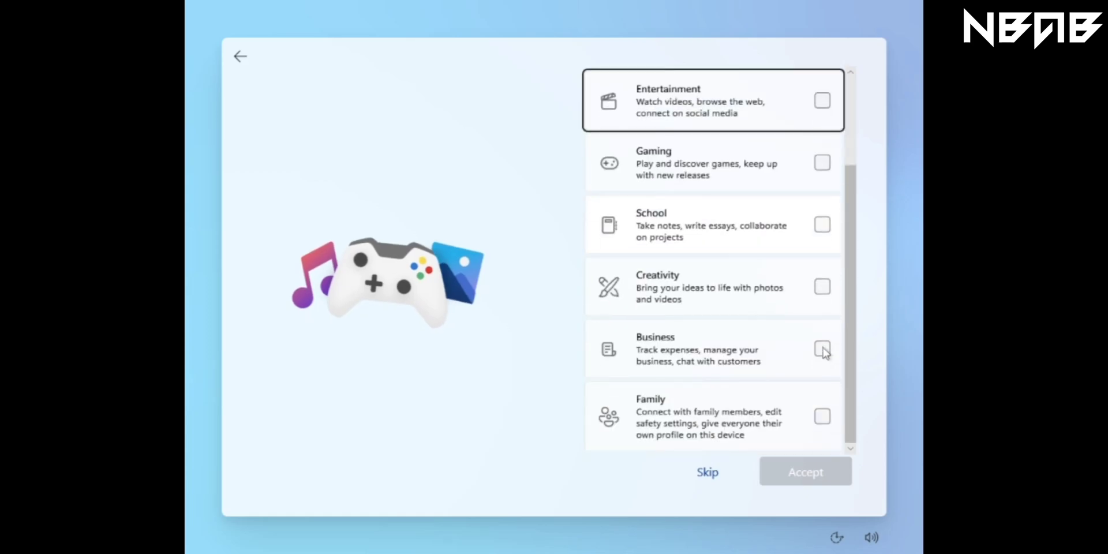
left_click(820, 237)
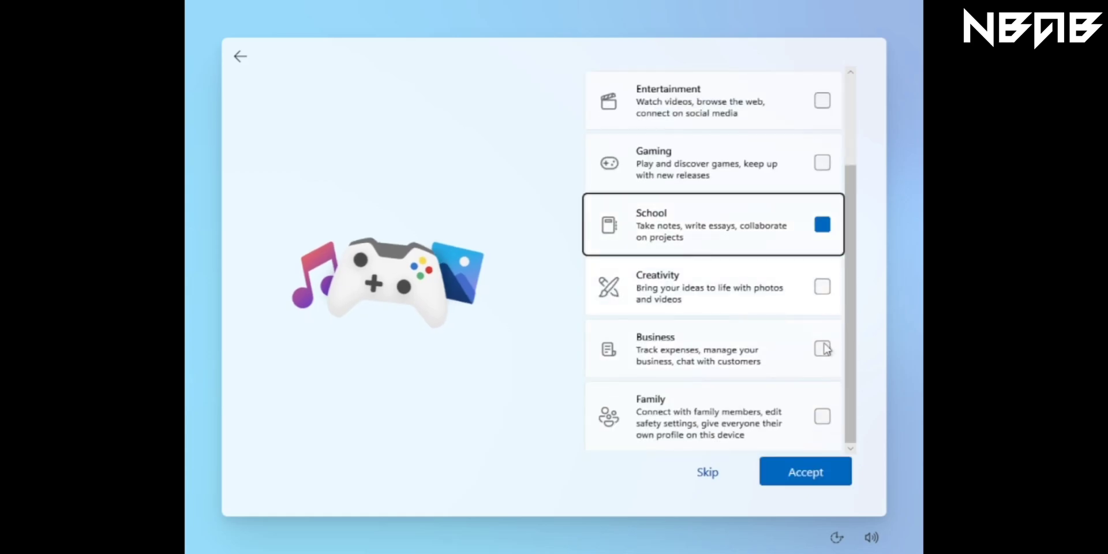
left_click(834, 465)
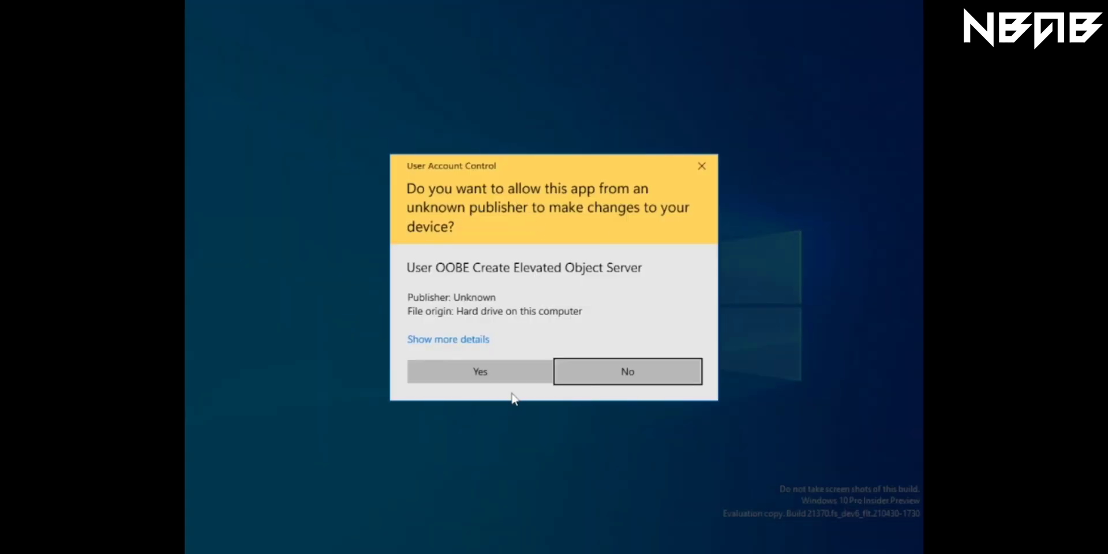
Allow the User OOBE elevation request and dismiss the expired-build and location privacy notices
left_click(505, 378)
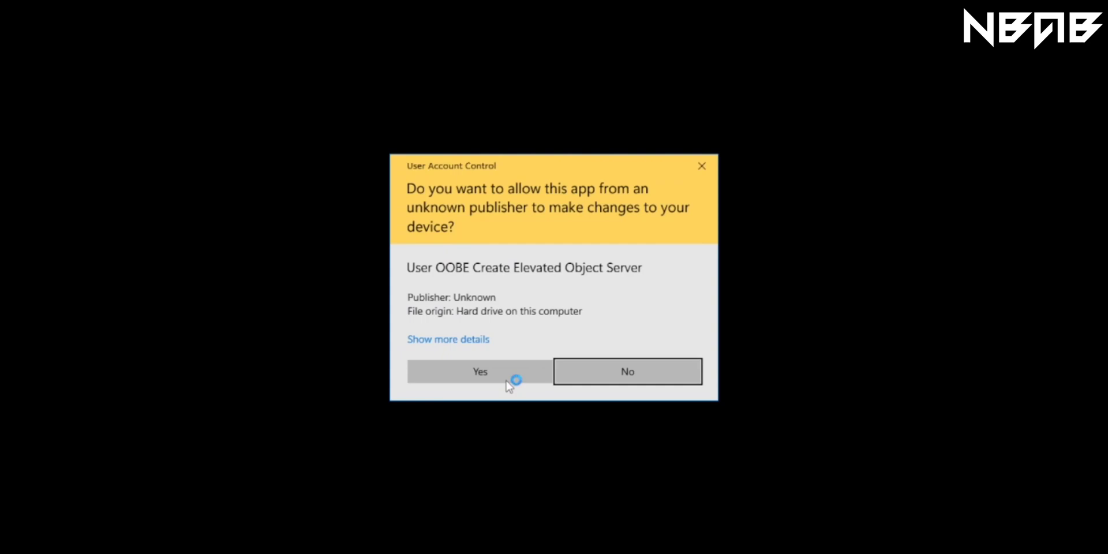
left_click(506, 379)
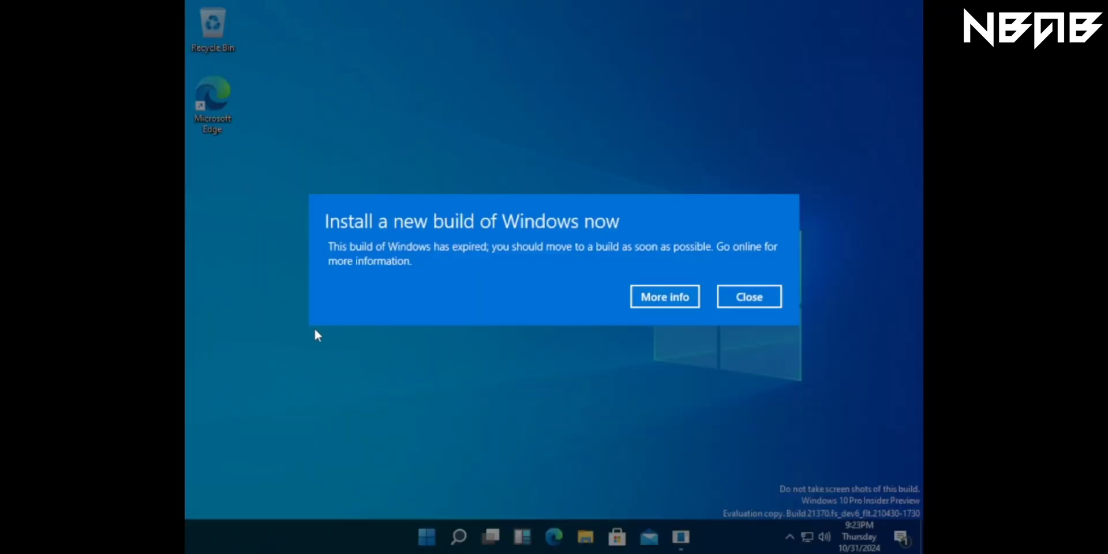
left_click(748, 303)
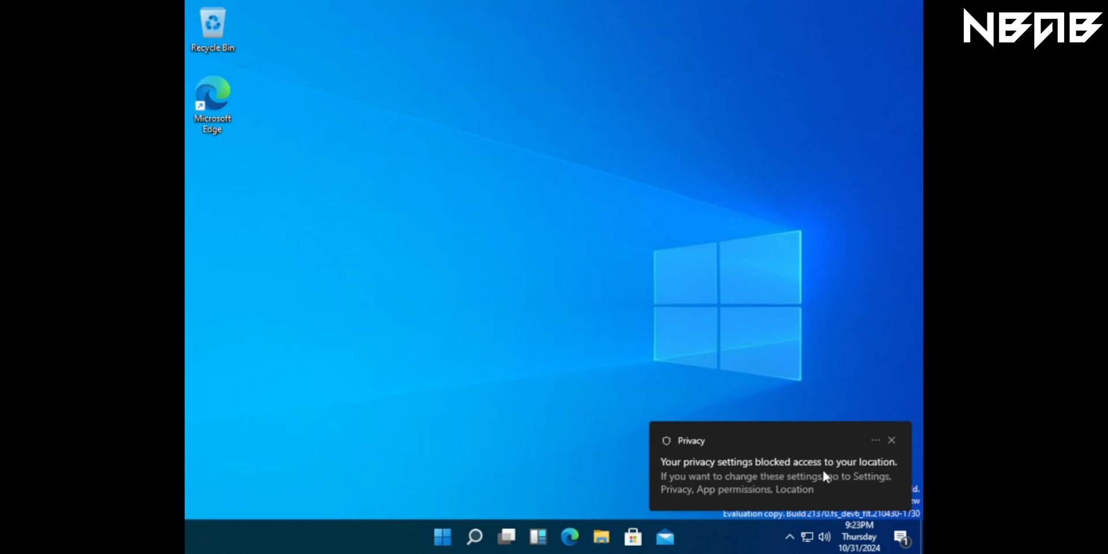
left_click(892, 438)
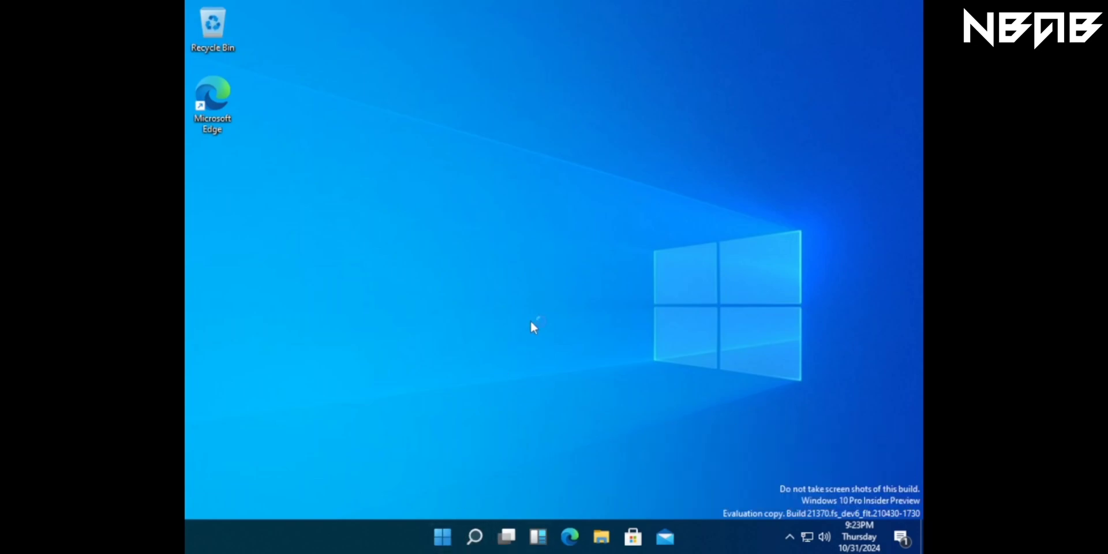
Set the display resolution to 1366 × 768 in the system display settings, keep the change and close Settings
left_click(441, 520)
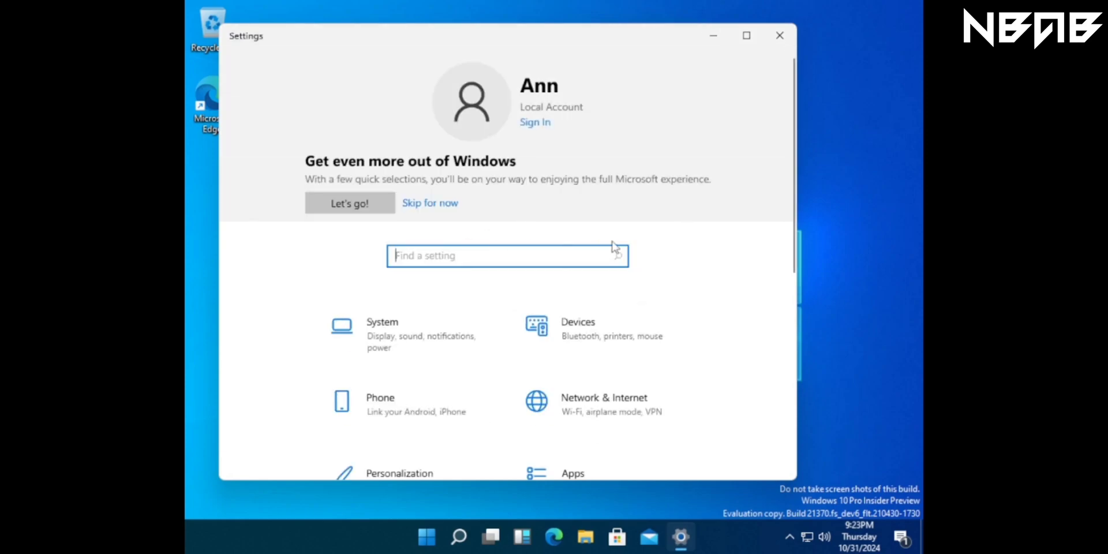
scroll(614, 245, "down", 5)
scroll(615, 245, "up", 3)
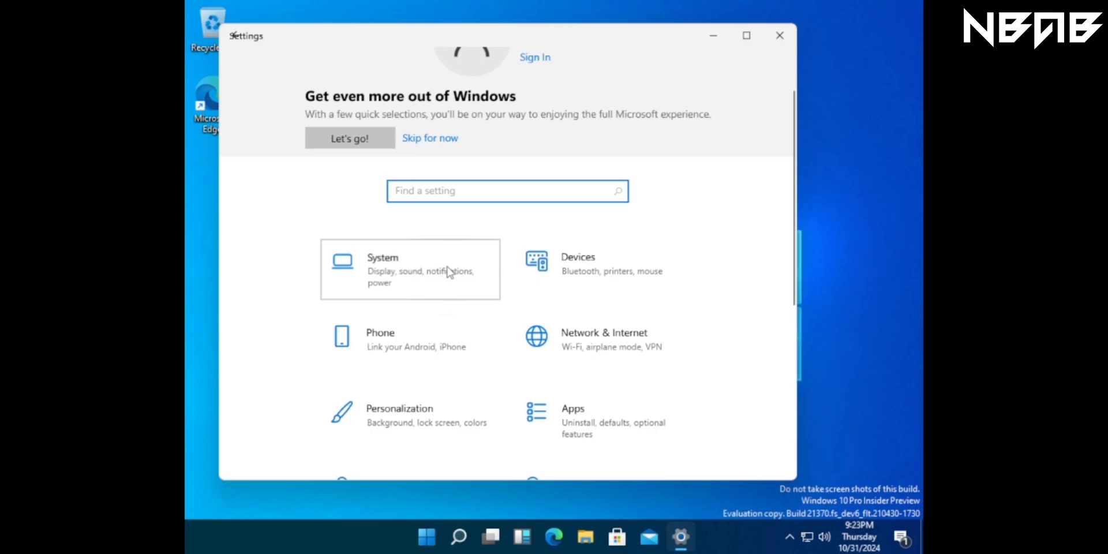
left_click(449, 272)
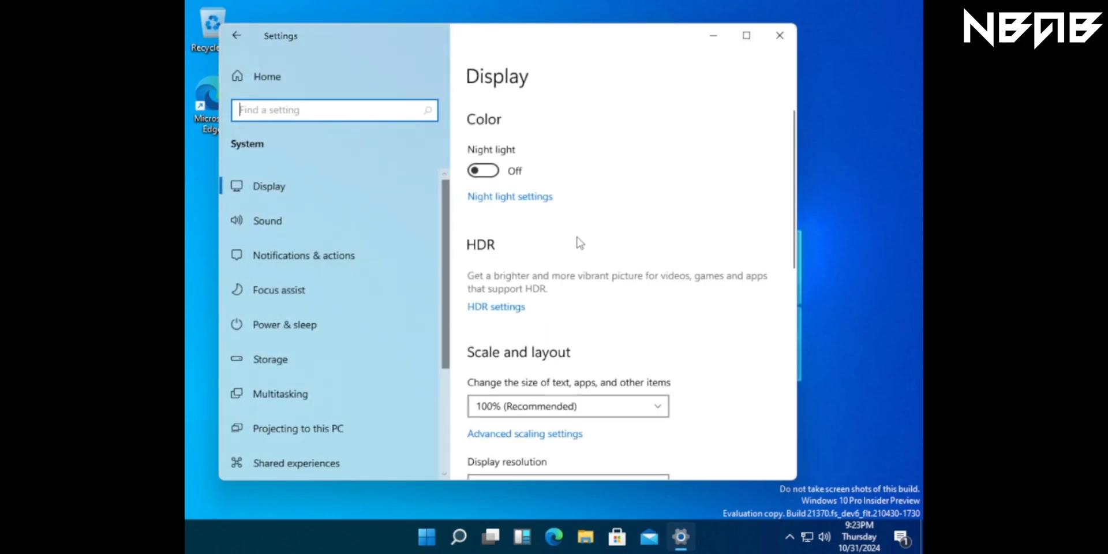
scroll(580, 242, "down", 5)
scroll(580, 242, "up", 5)
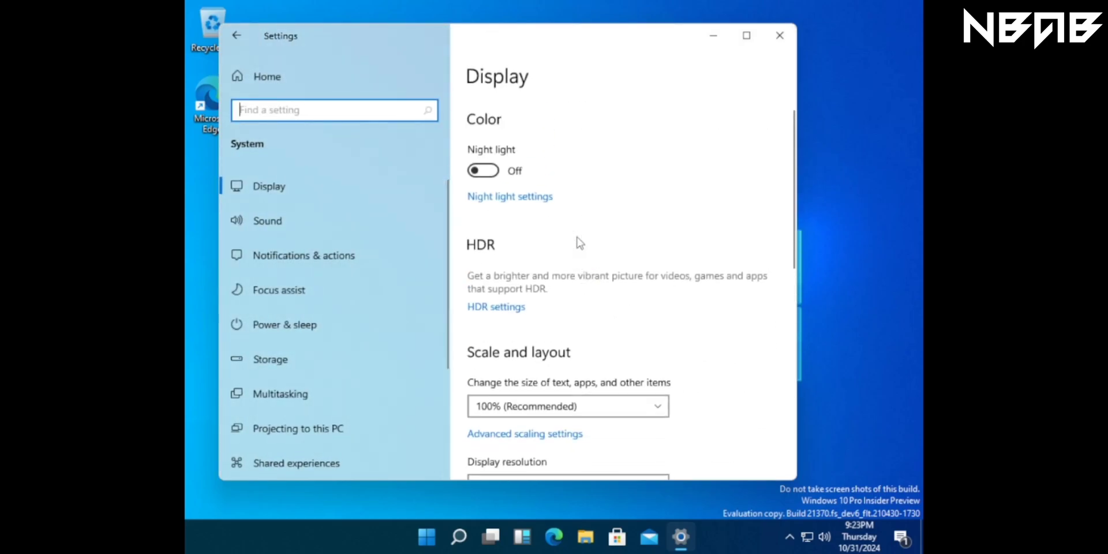
scroll(580, 242, "down", 5)
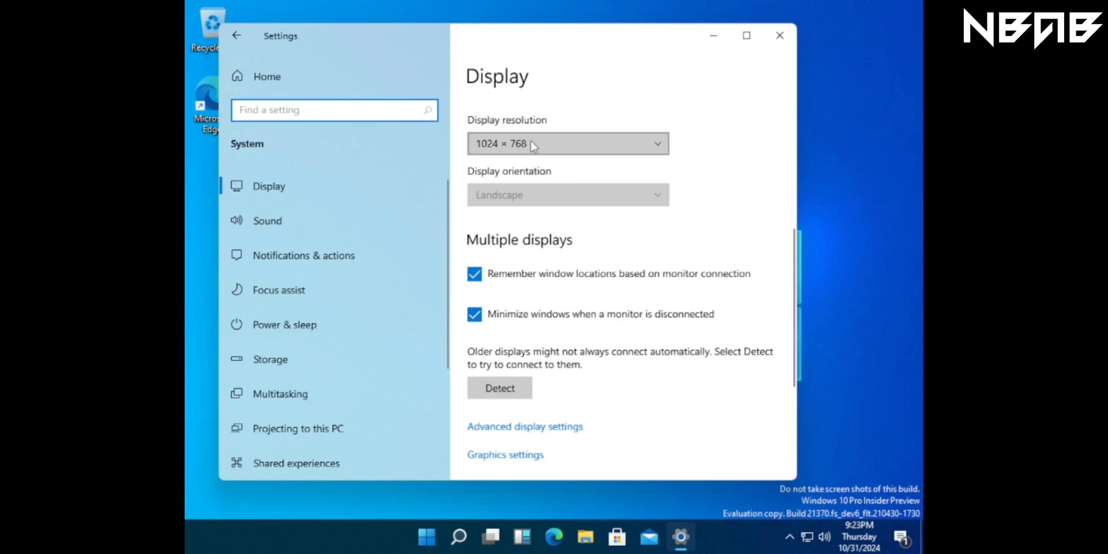
left_click(531, 142)
left_click(532, 212)
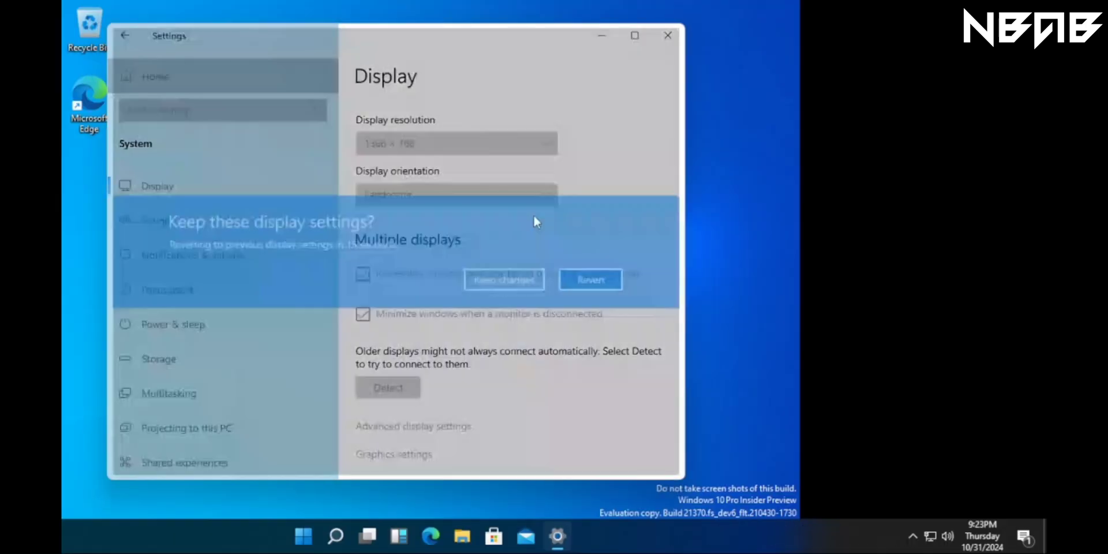
left_click(527, 278)
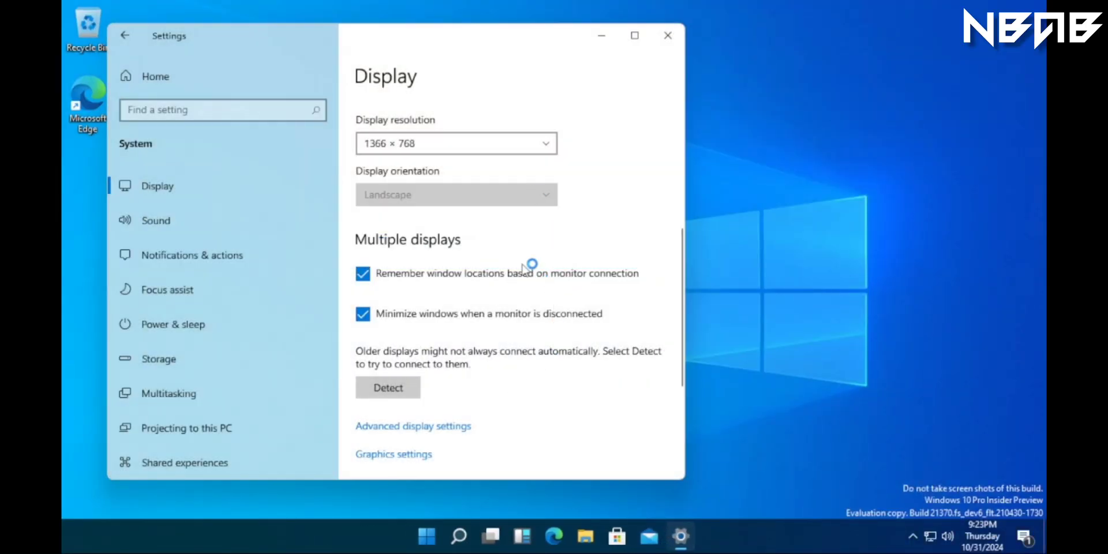
left_click(668, 35)
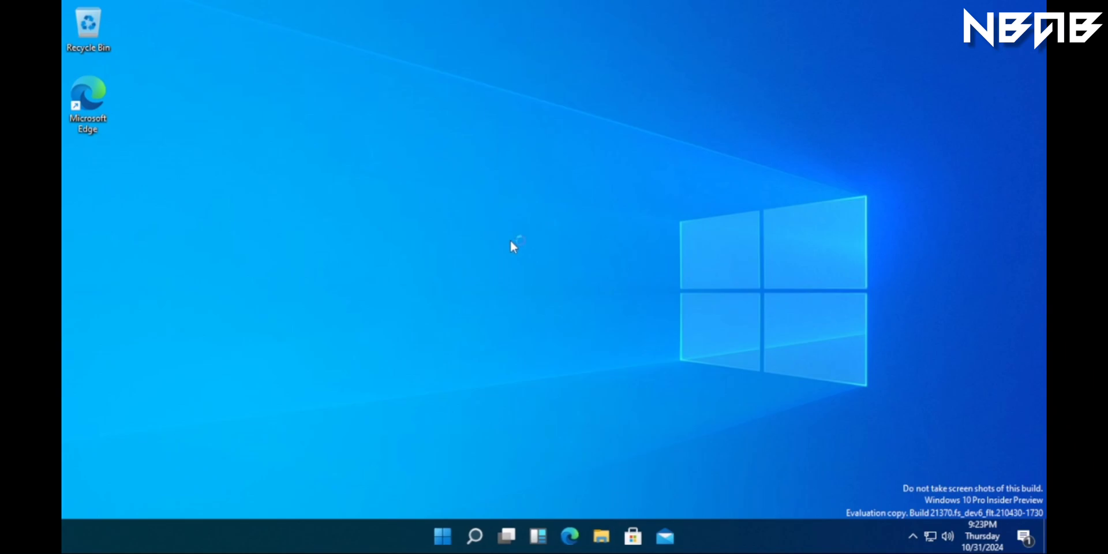
Run winver to check the Windows version and build, and close the About Windows dialog and the search pane
key("super+r")
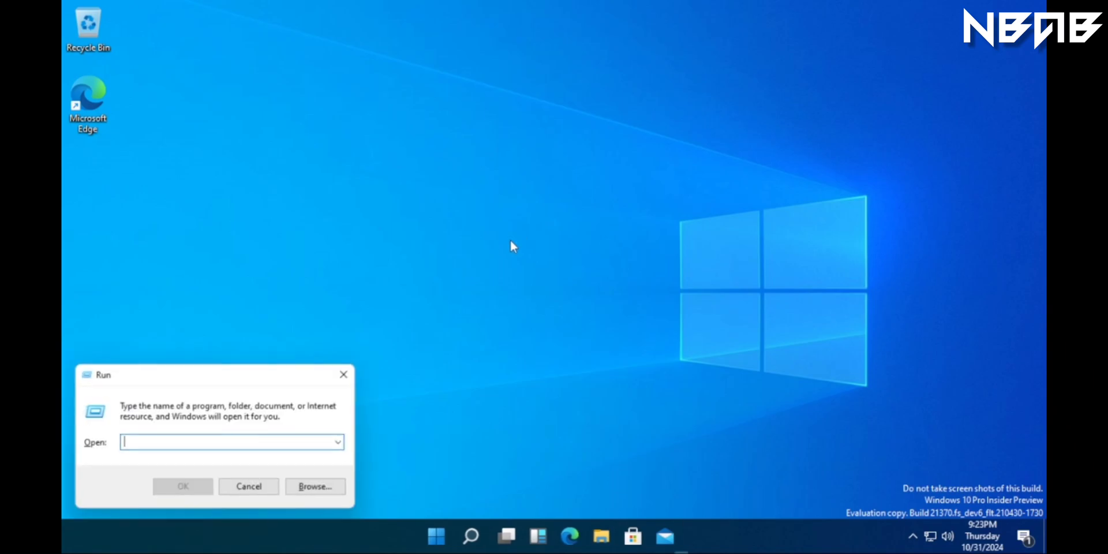
type("winver")
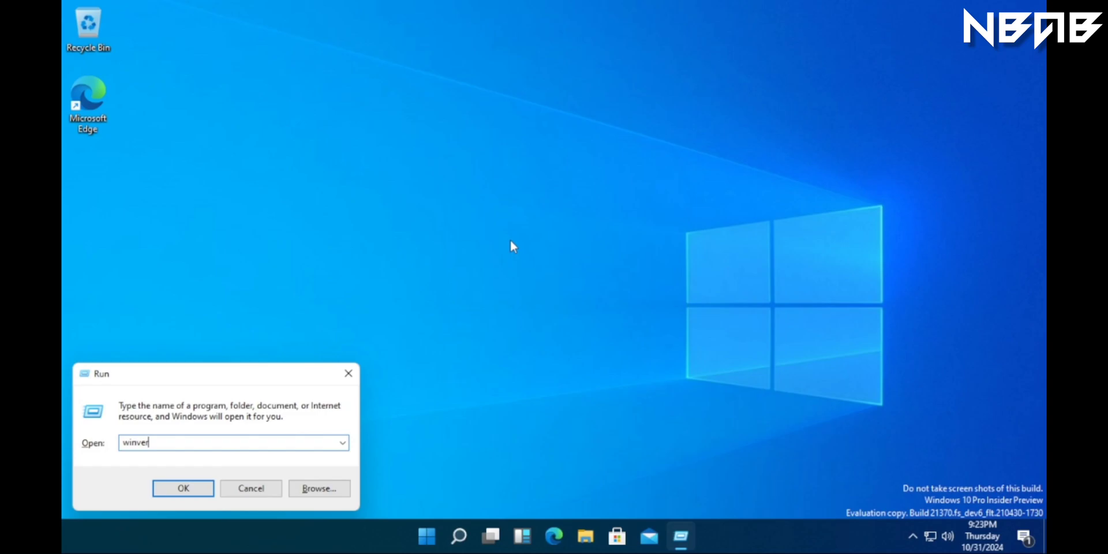
key("Return")
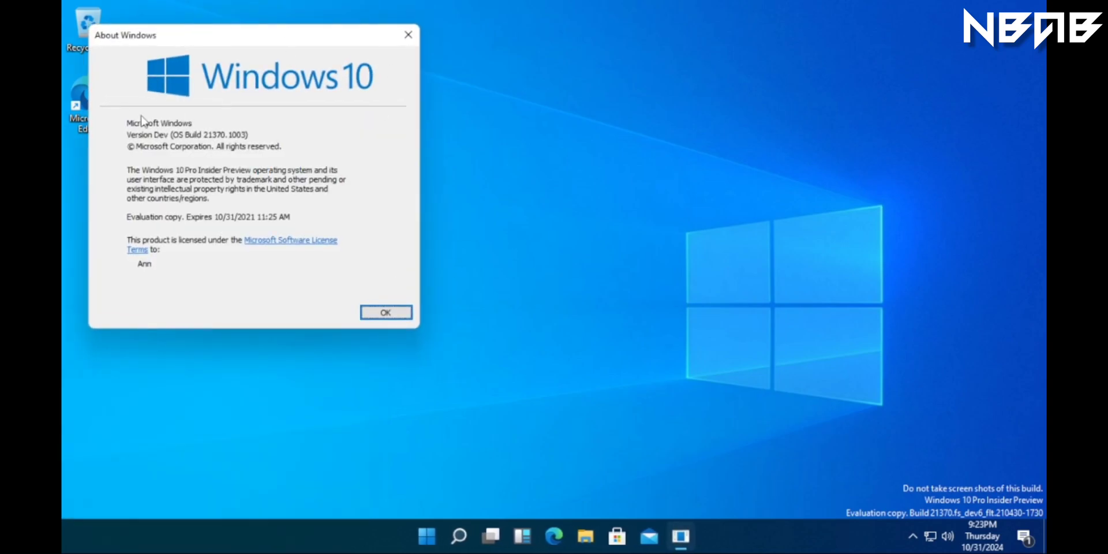
left_click(385, 312)
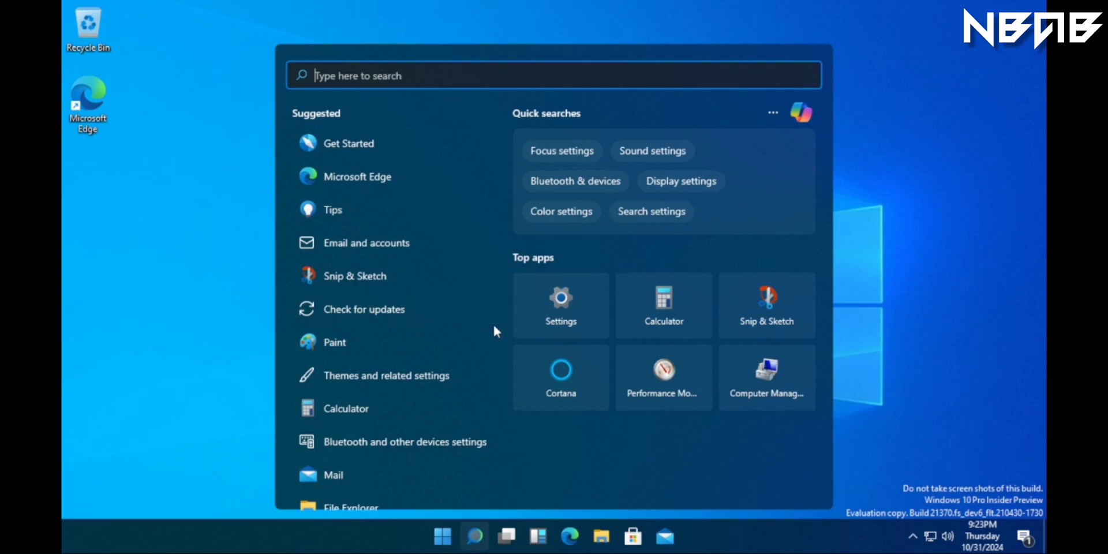
left_click(937, 318)
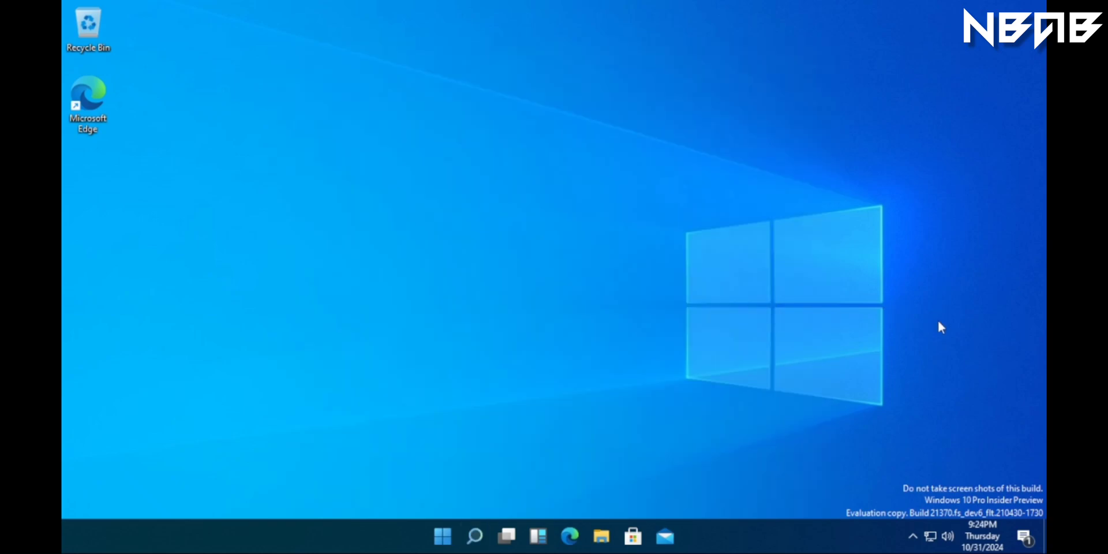
Open the Start menu and look through the pinned apps and the full All apps list
left_click(437, 536)
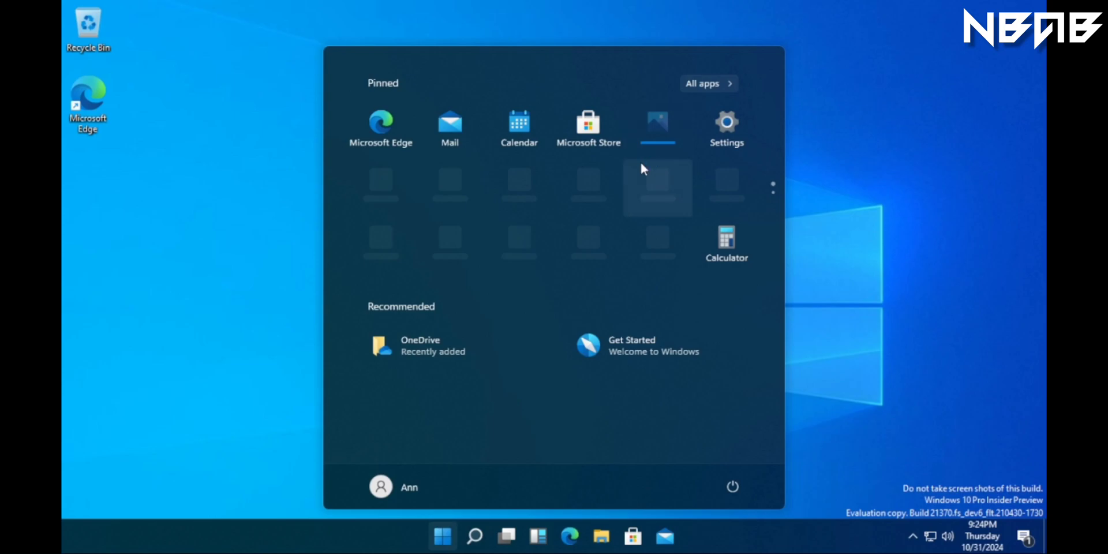
scroll(645, 201, "down", 1)
scroll(646, 202, "up", 1)
left_click(721, 83)
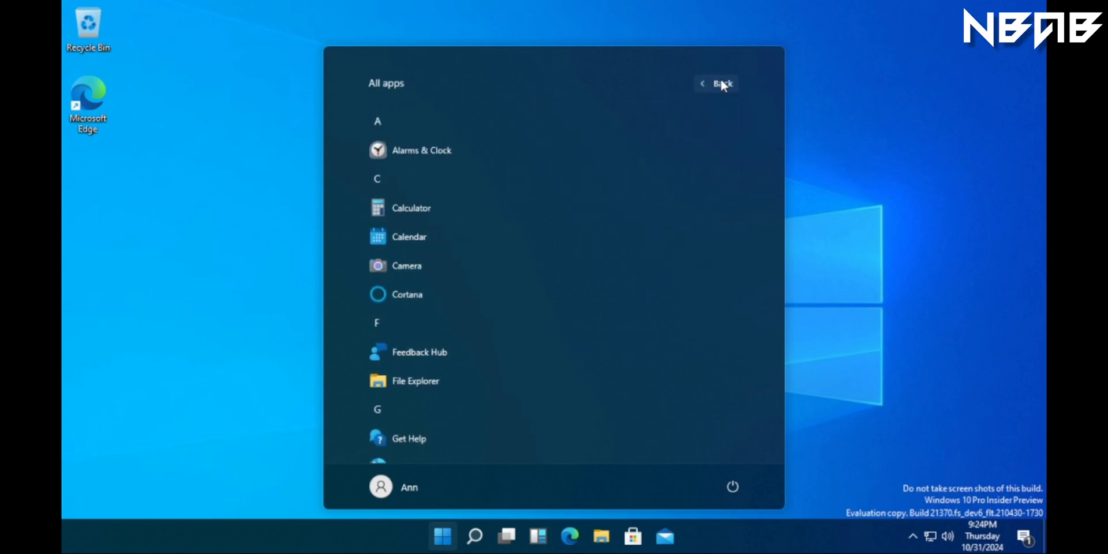
scroll(622, 242, "down", 3)
scroll(621, 240, "down", 10)
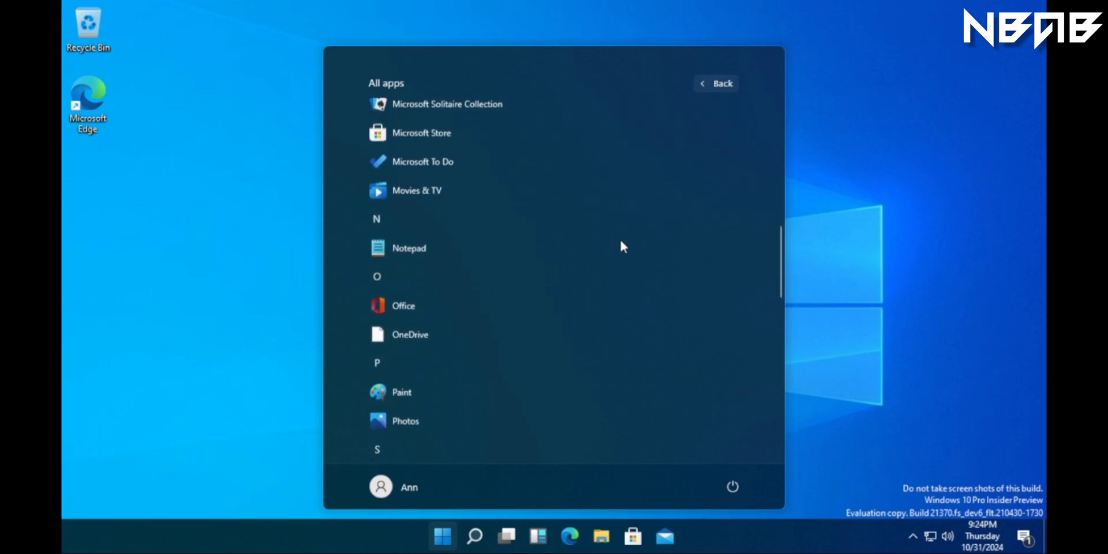
scroll(620, 242, "down", 5)
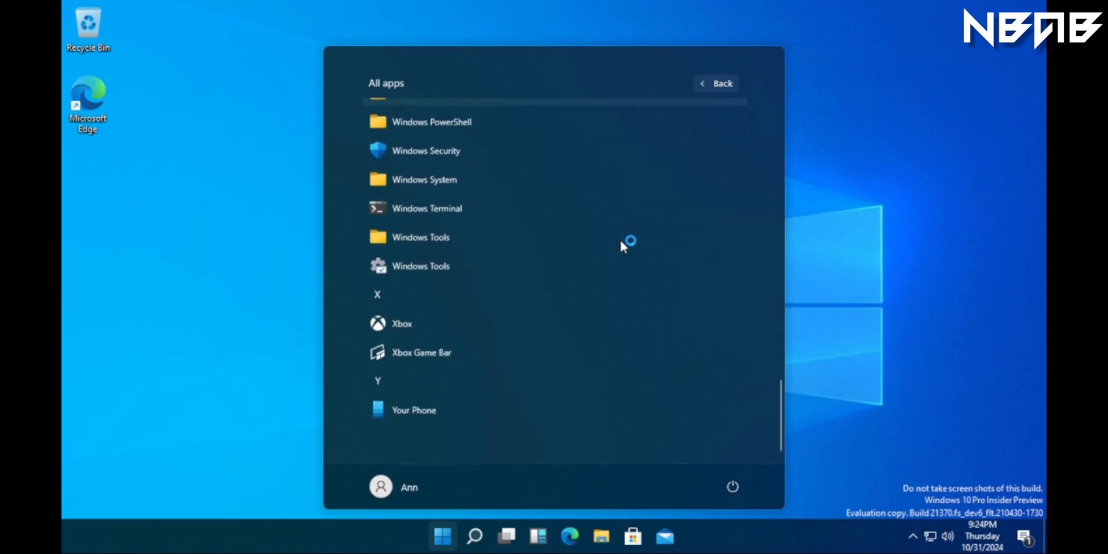
View the account options and the power options in the Start menu, and close it
left_click(407, 486)
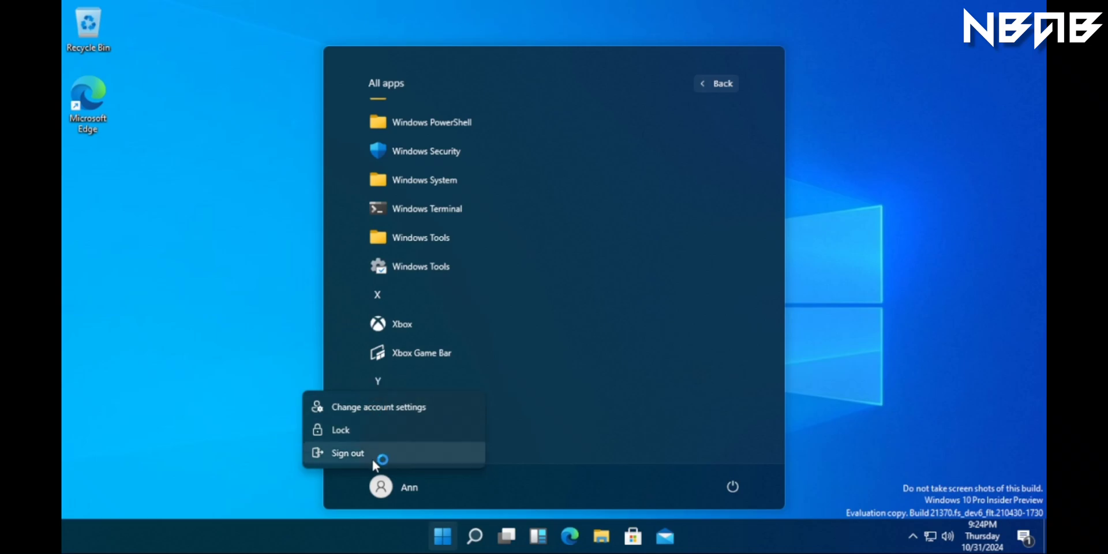
left_click(733, 489)
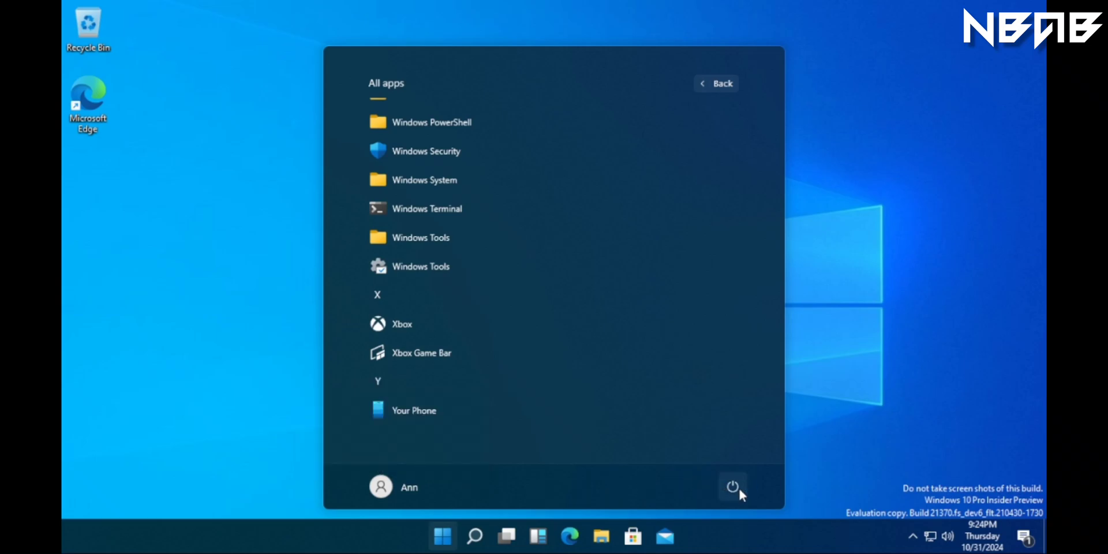
left_click(737, 486)
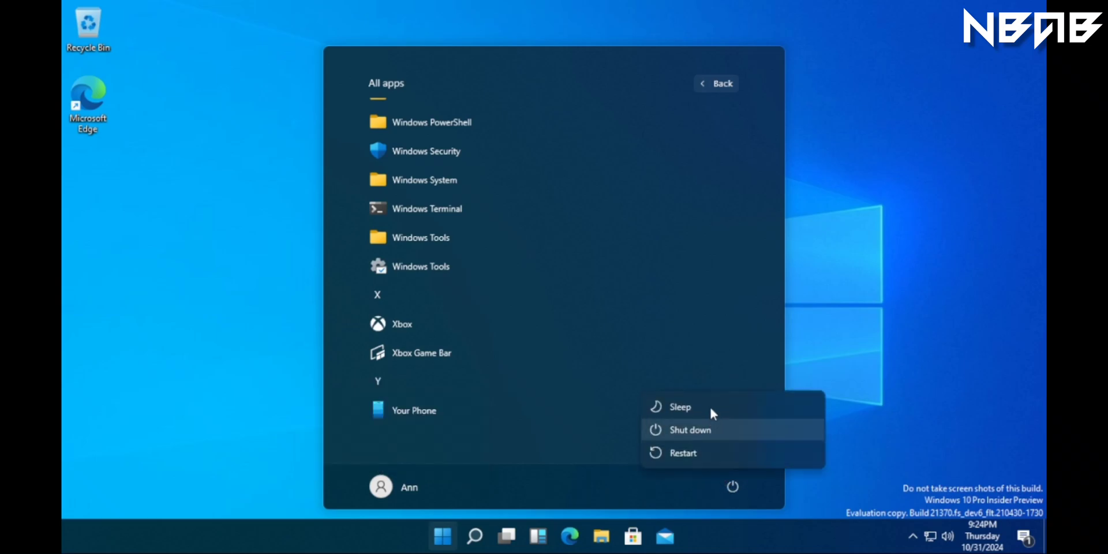
left_click(590, 491)
left_click(823, 427)
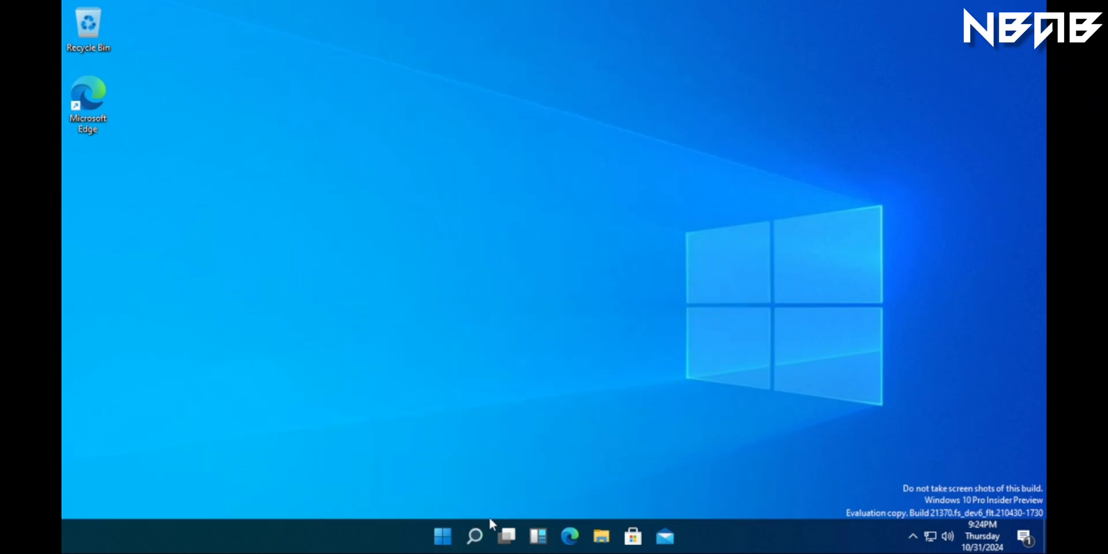
Look over the Start button's context menu with its shut down or sign out choices, and dismiss it
right_click(441, 533)
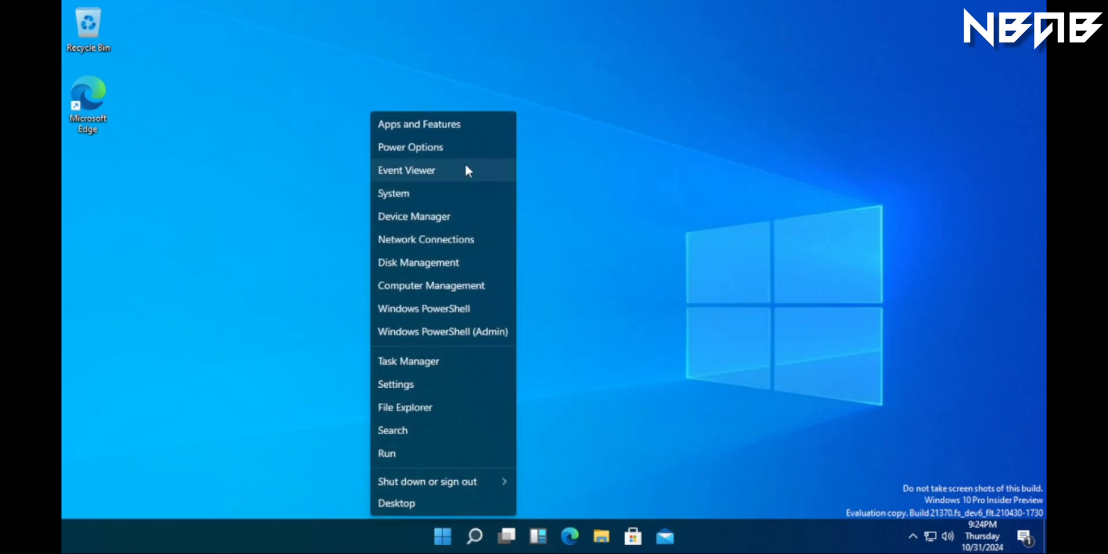
mouse_move(454, 489)
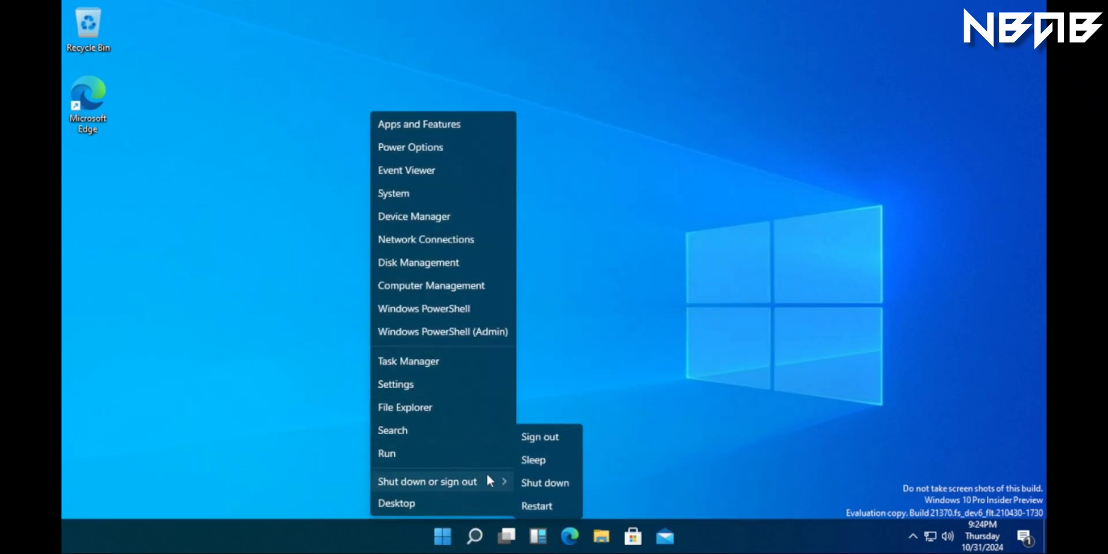
left_click(659, 445)
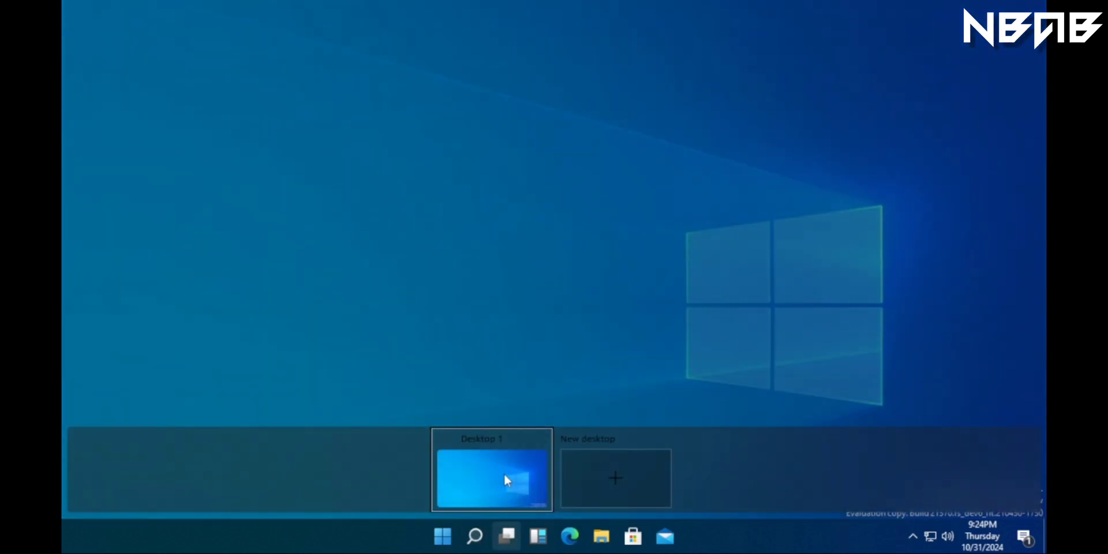
Add a second virtual desktop in Task View and remove it again
left_click(615, 470)
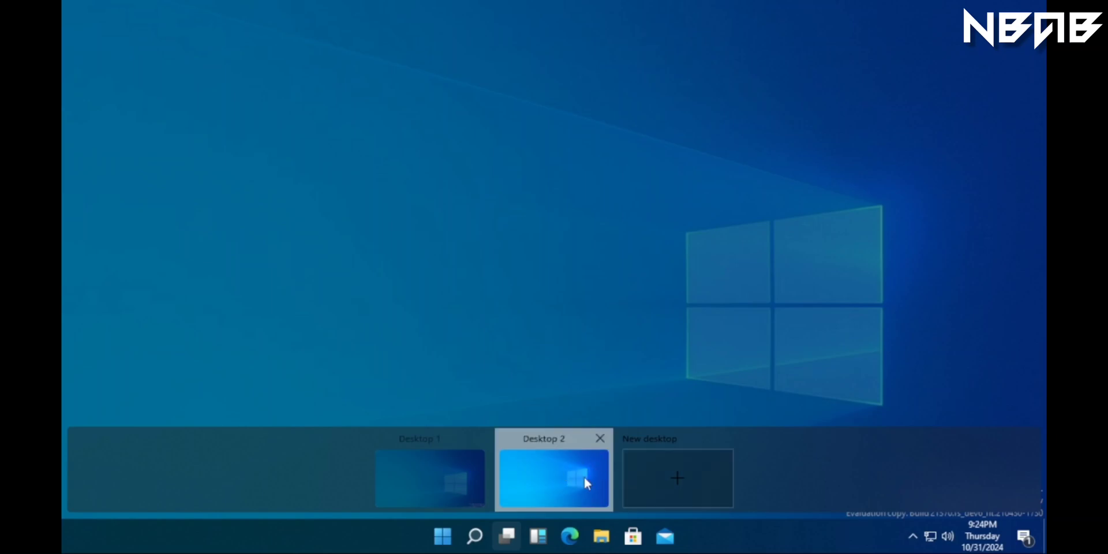
left_click(600, 439)
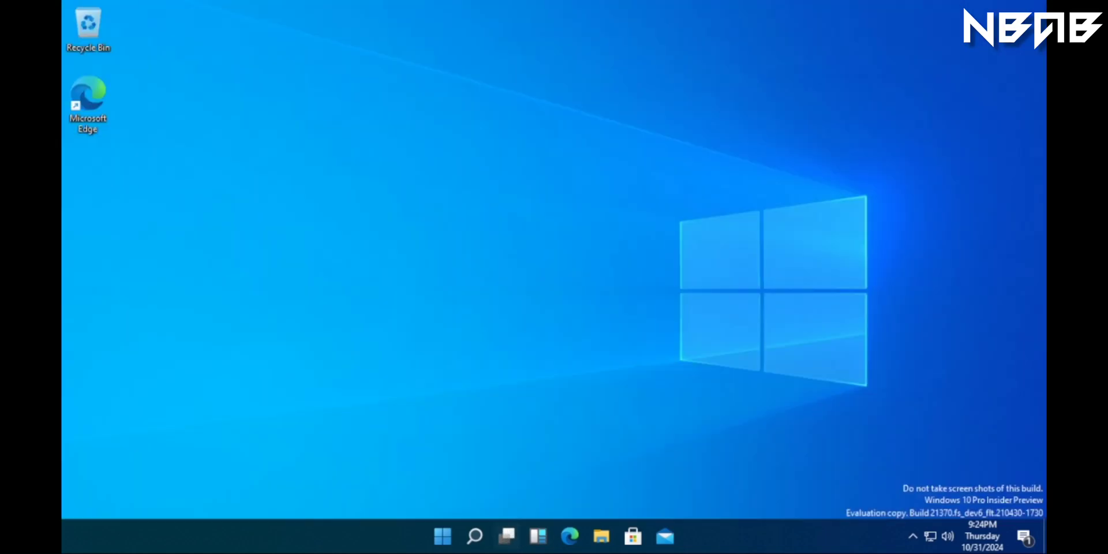
Open a maximized File Explorer window and go to Local Disk (C:) through This PC
left_click(600, 539)
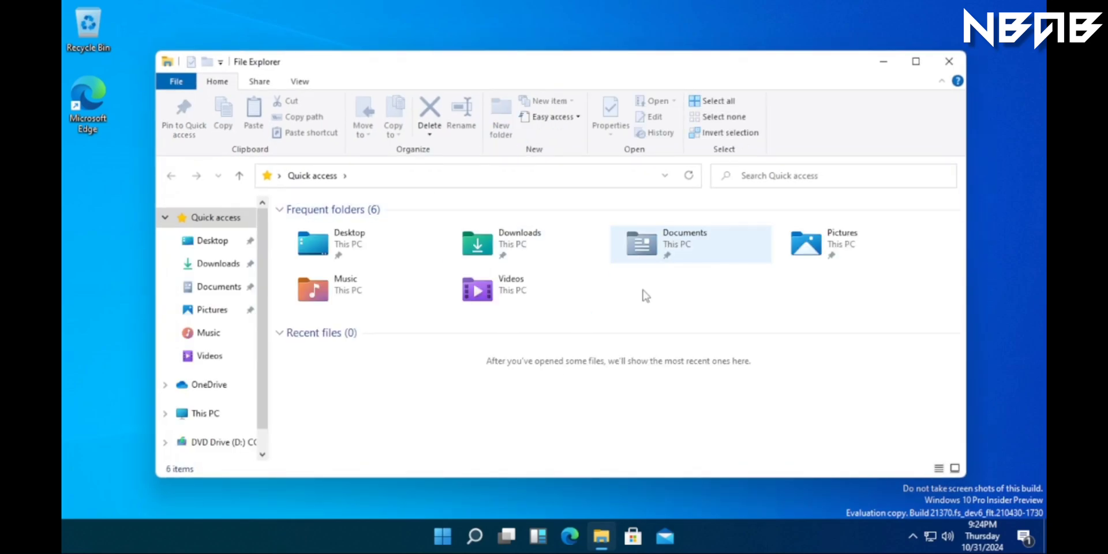
left_click(916, 61)
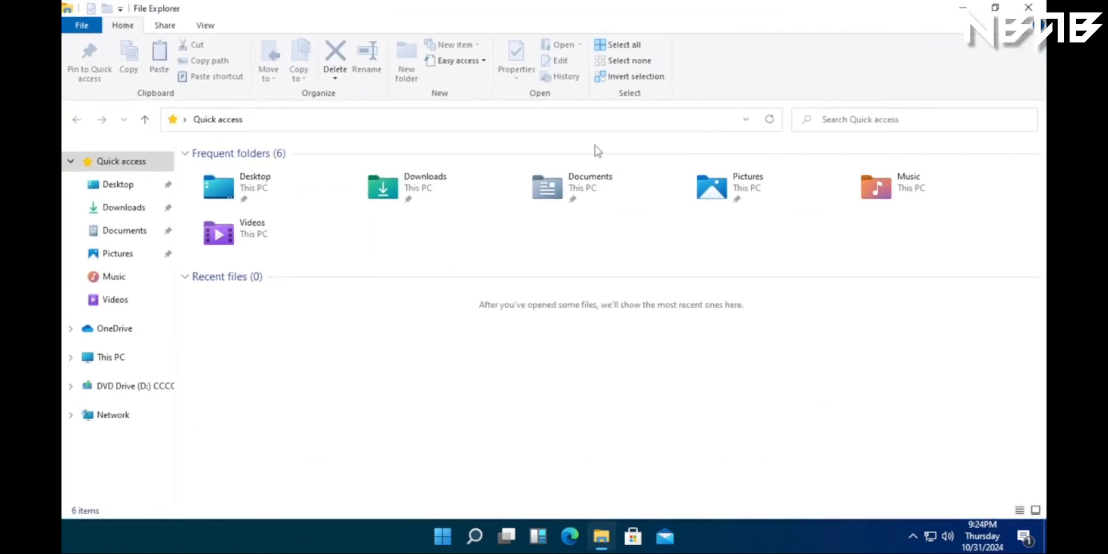
left_click(124, 358)
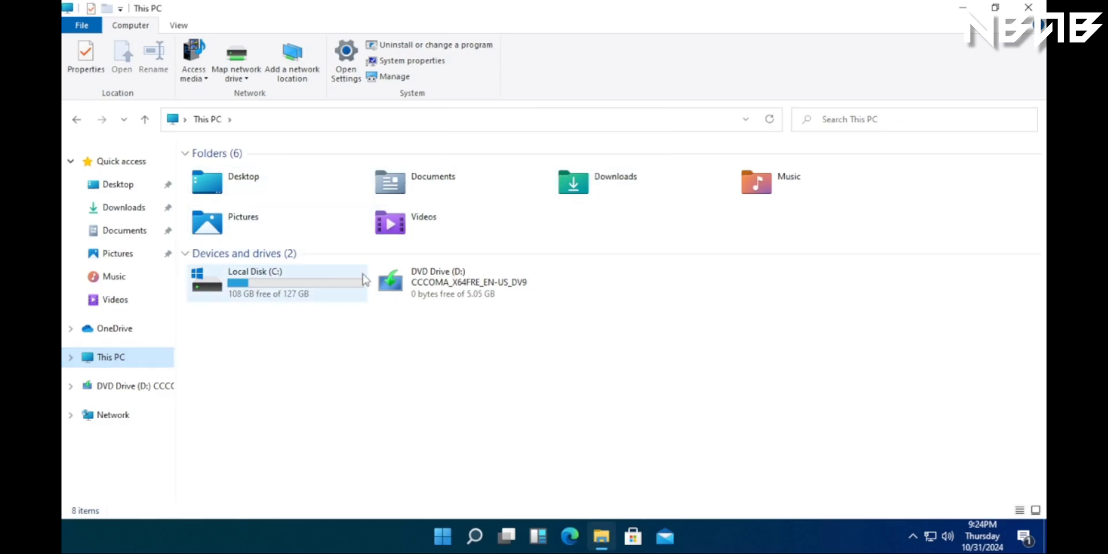
double_click(251, 289)
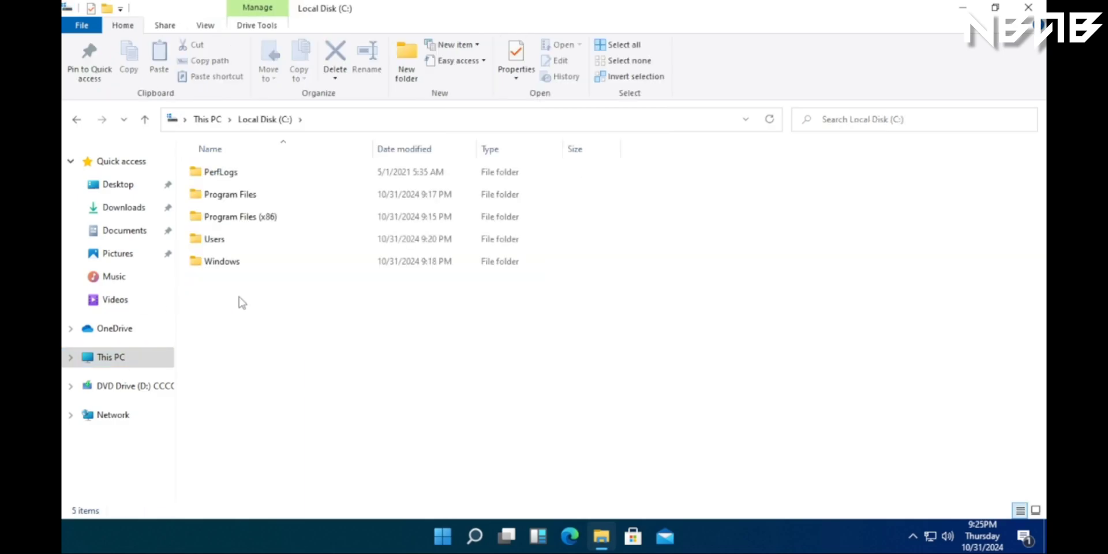
Open the Windows folder on the C: drive and look through its folders and files
left_click(245, 266)
double_click(244, 266)
scroll(309, 225, "down", 10)
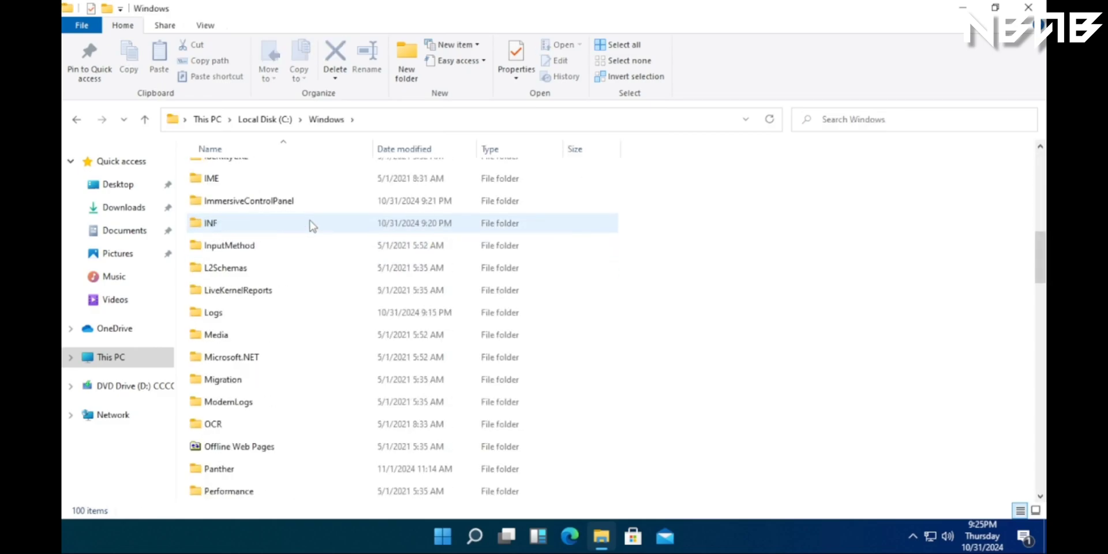
scroll(310, 225, "down", 15)
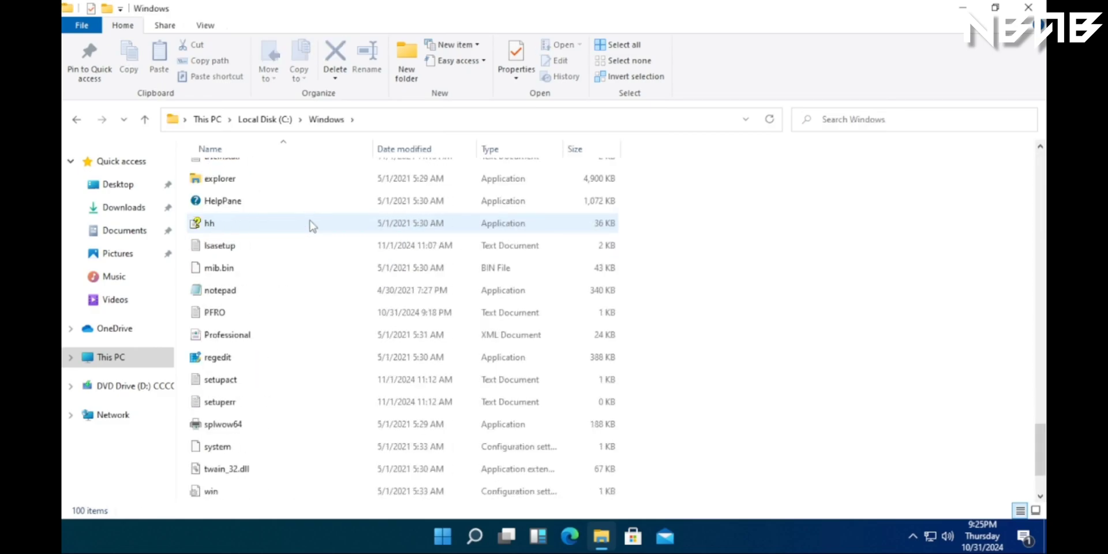
scroll(313, 225, "down", 2)
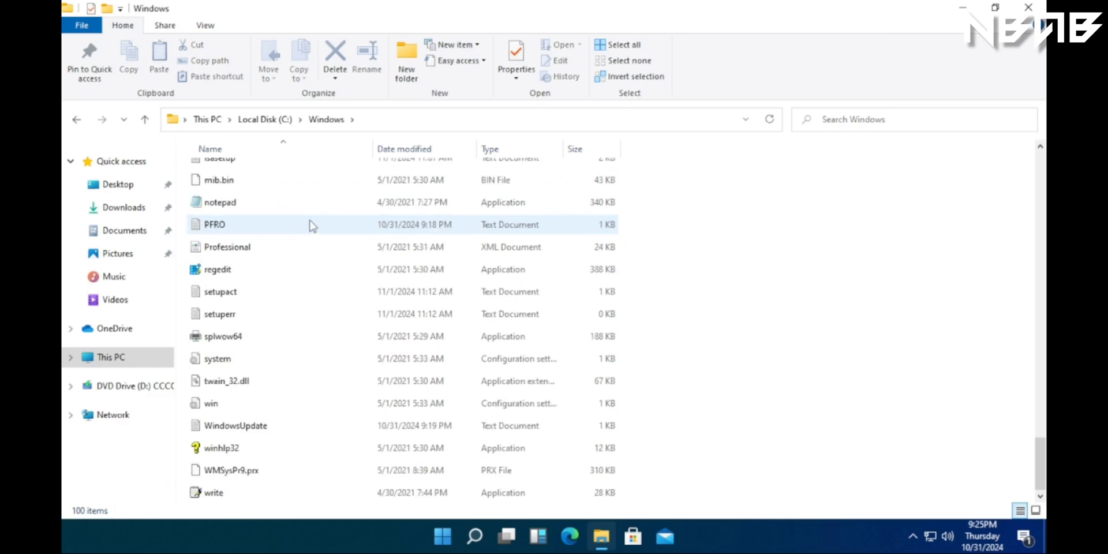
scroll(312, 225, "up", 8)
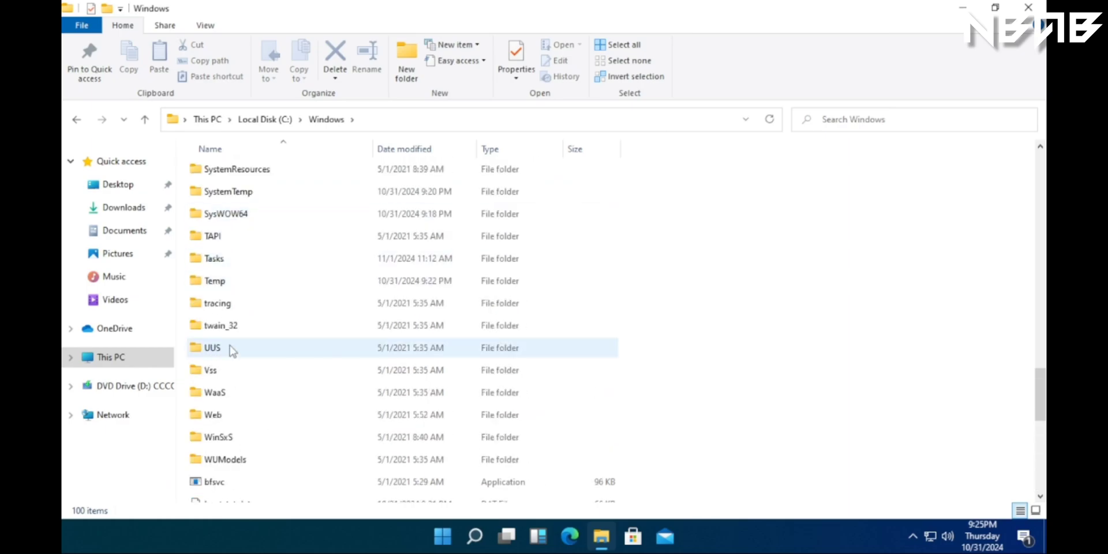
Check the Windows folder's general properties and close the properties dialog
right_click(227, 366)
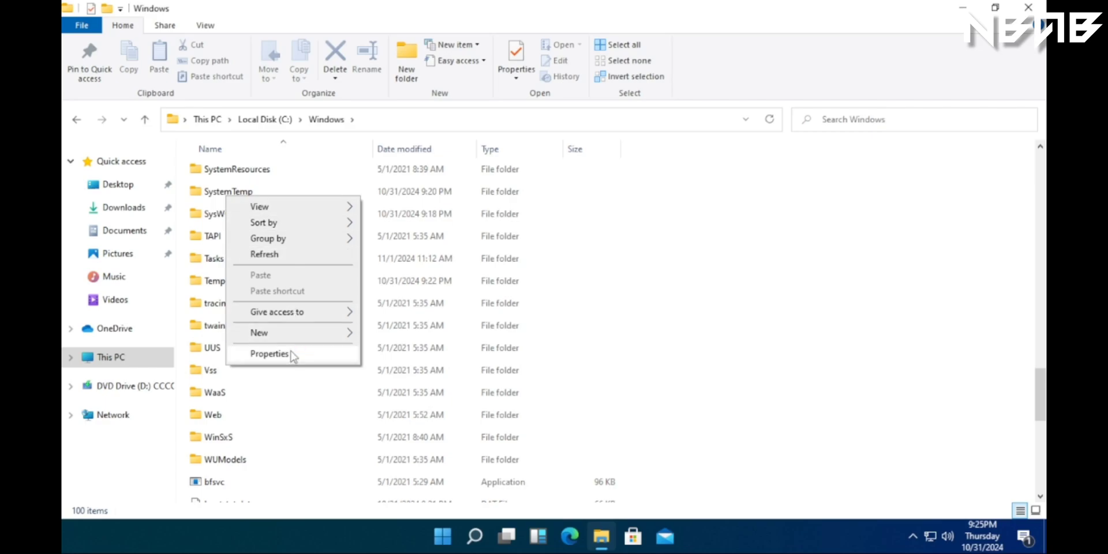
left_click(268, 354)
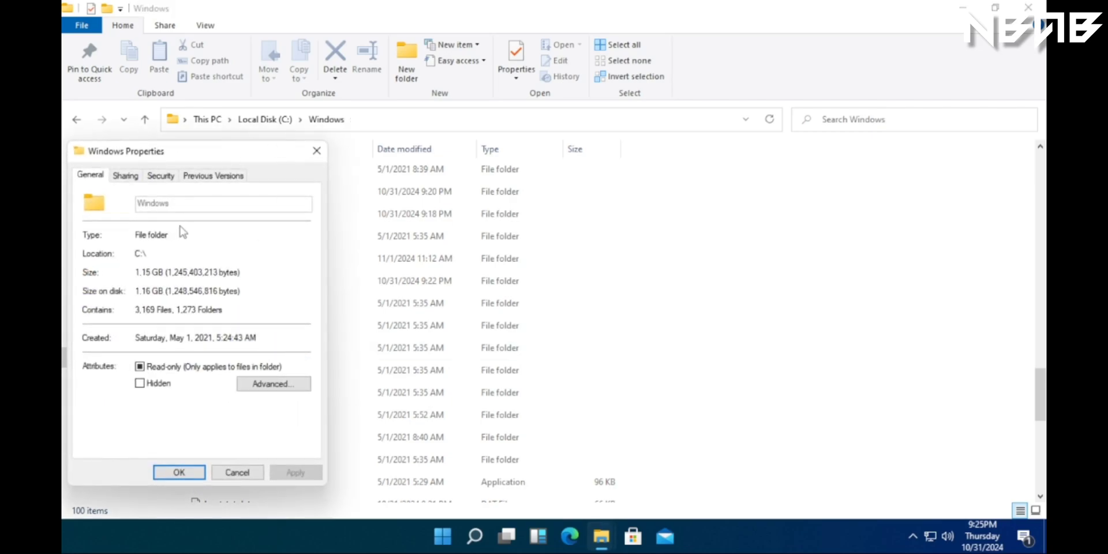
left_click(317, 150)
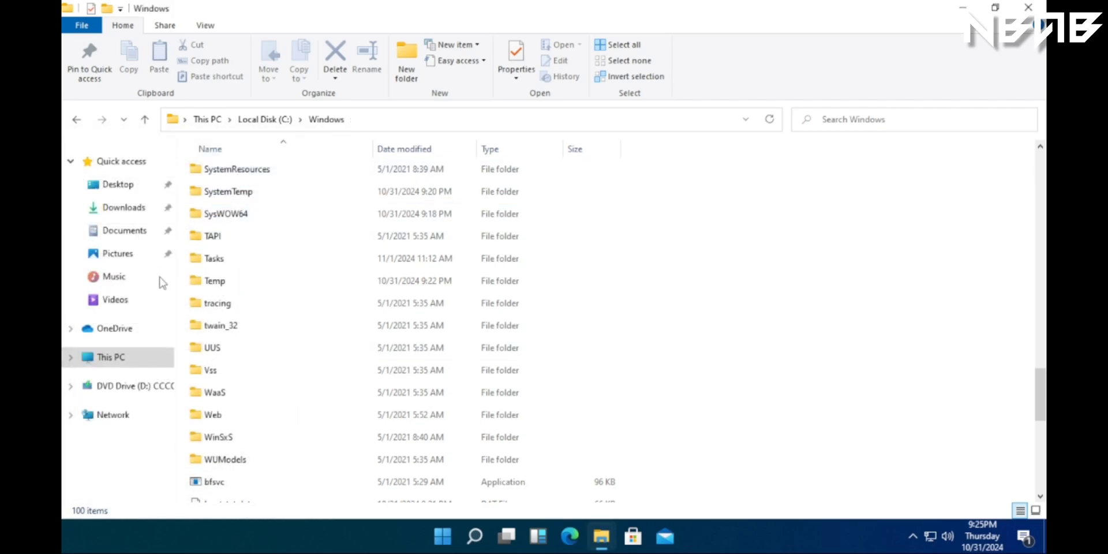
Return to This PC, check the properties of Local Disk (C:) and close the dialog
left_click(104, 357)
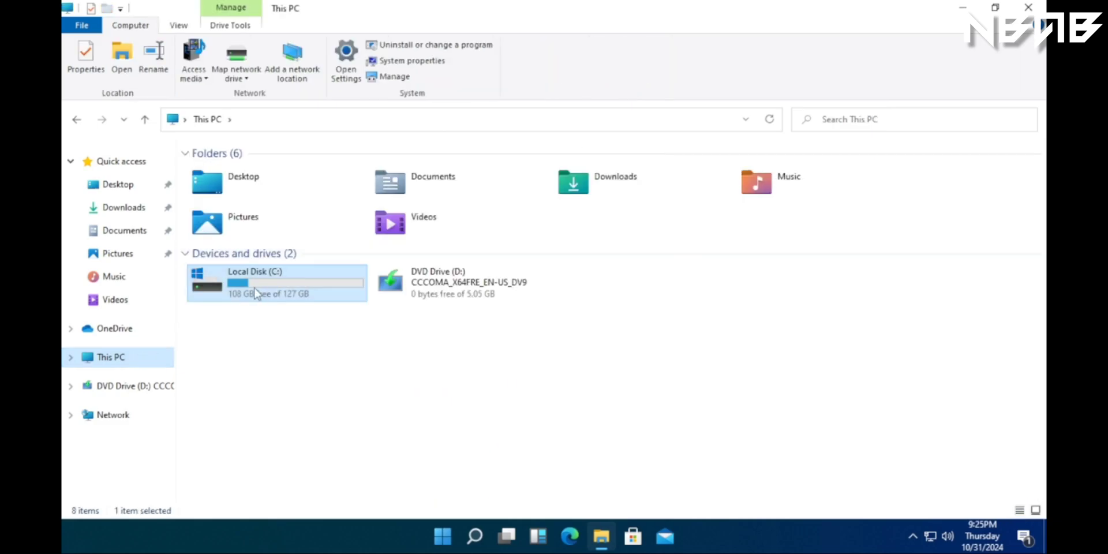
right_click(256, 293)
left_click(342, 500)
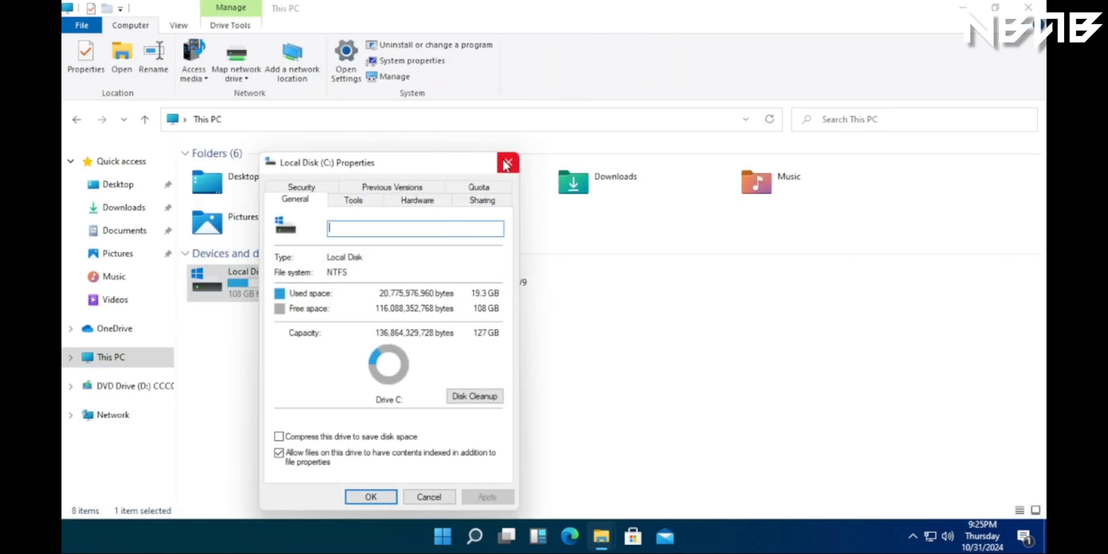
left_click(505, 166)
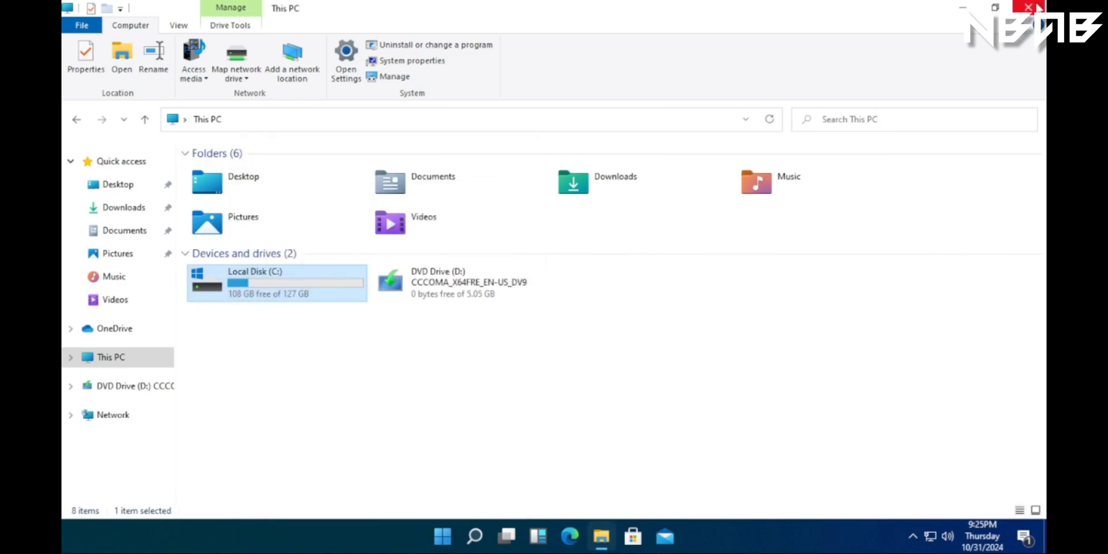
Restore the File Explorer window to its smaller size, and view and dismiss the desktop's context menu
left_click(994, 8)
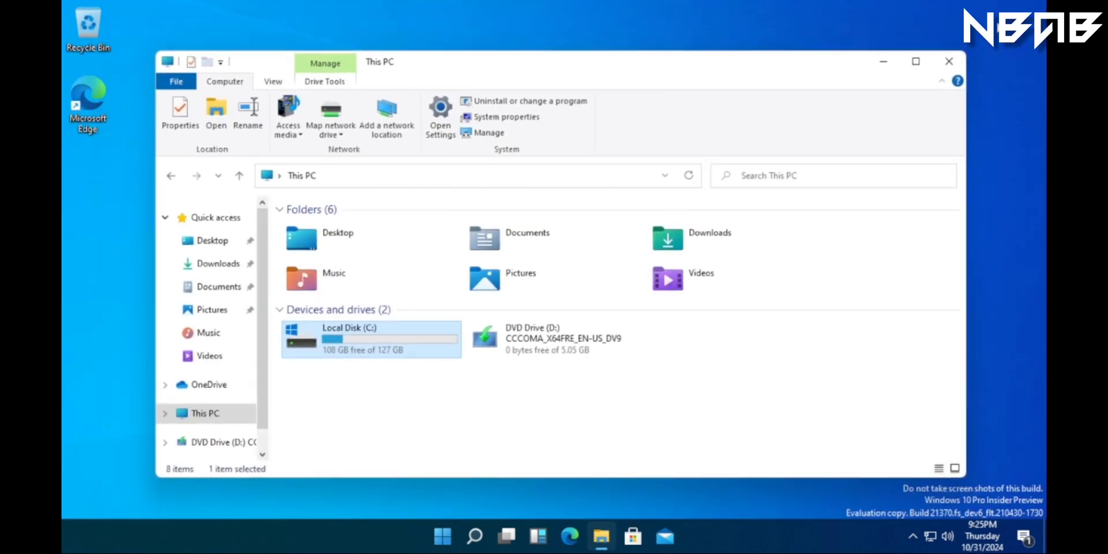
right_click(97, 335)
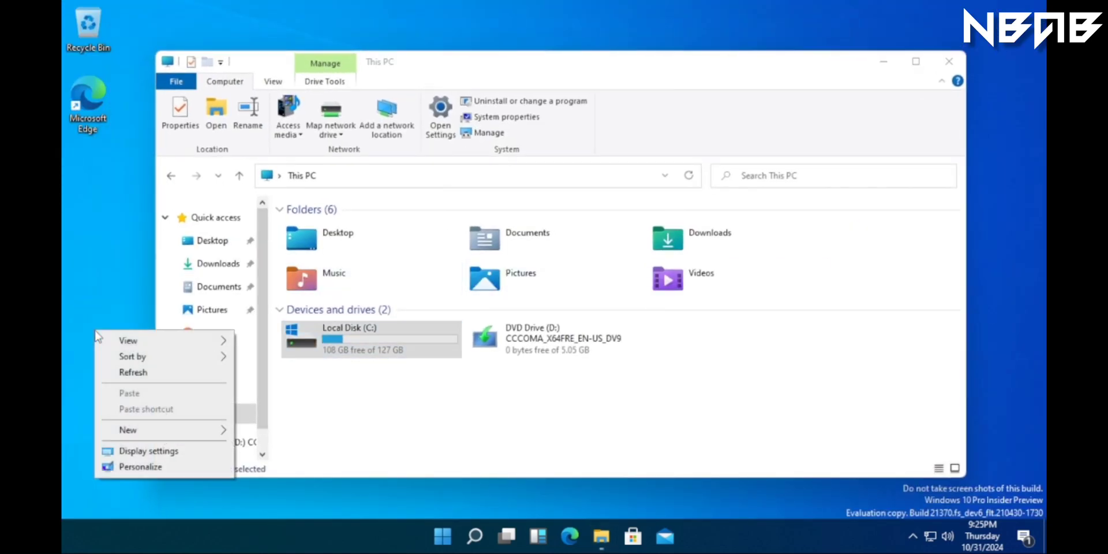
left_click(434, 423)
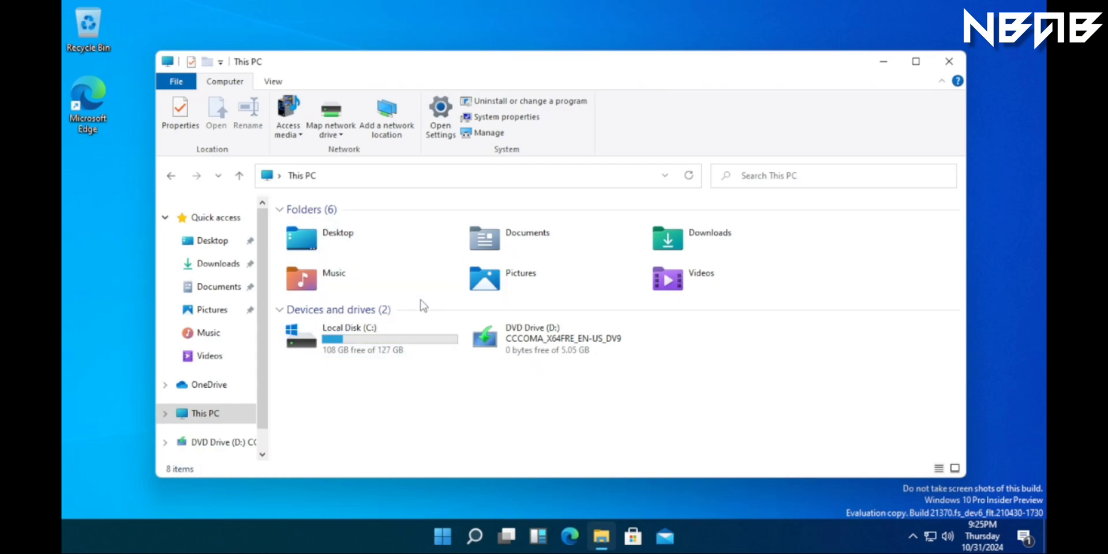
Open Local Disk (C:), view the drive's properties from inside its root folder and close the dialog
scroll(219, 330, "down", 1)
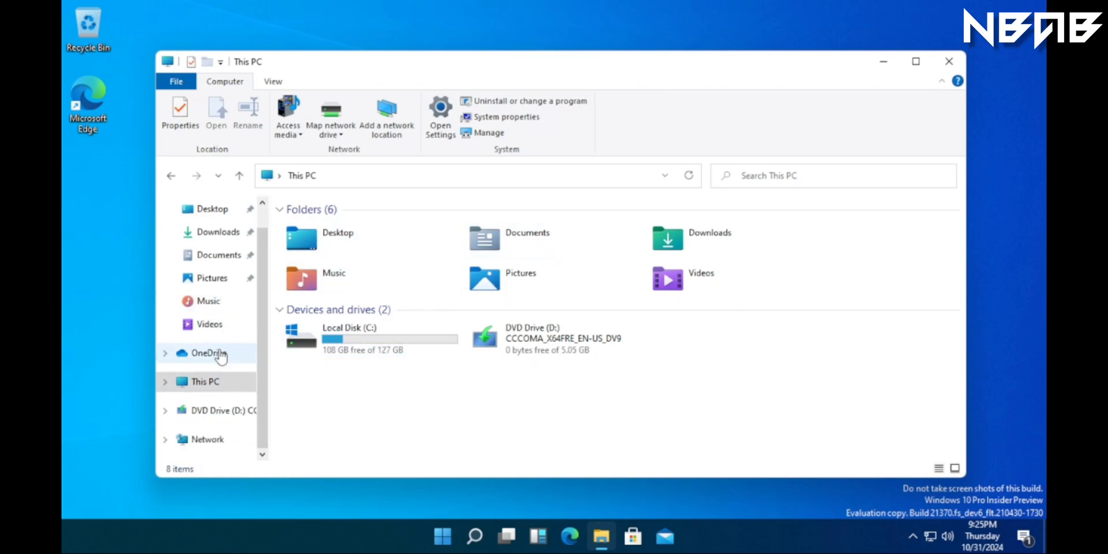
double_click(323, 347)
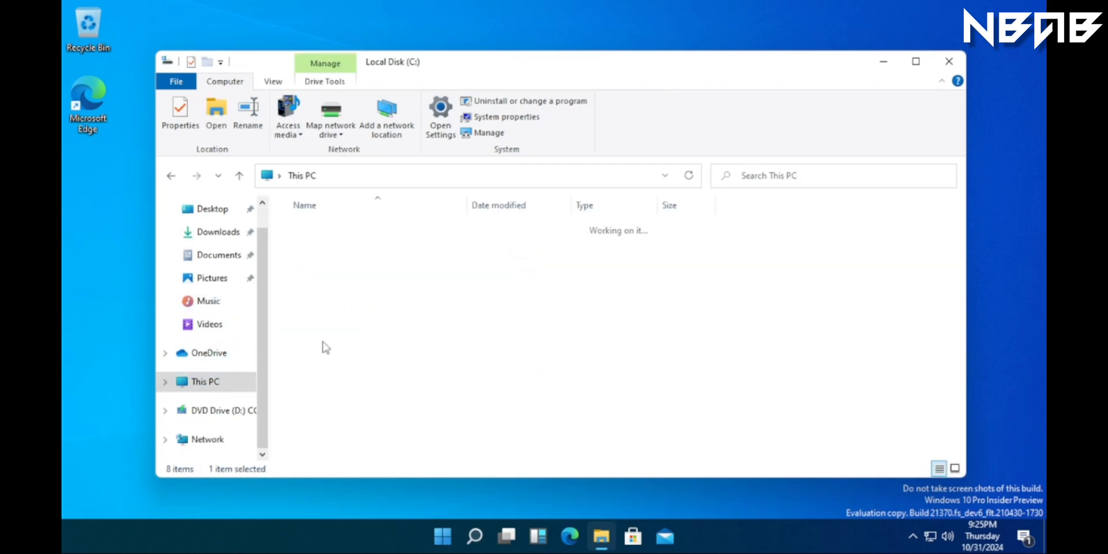
right_click(327, 380)
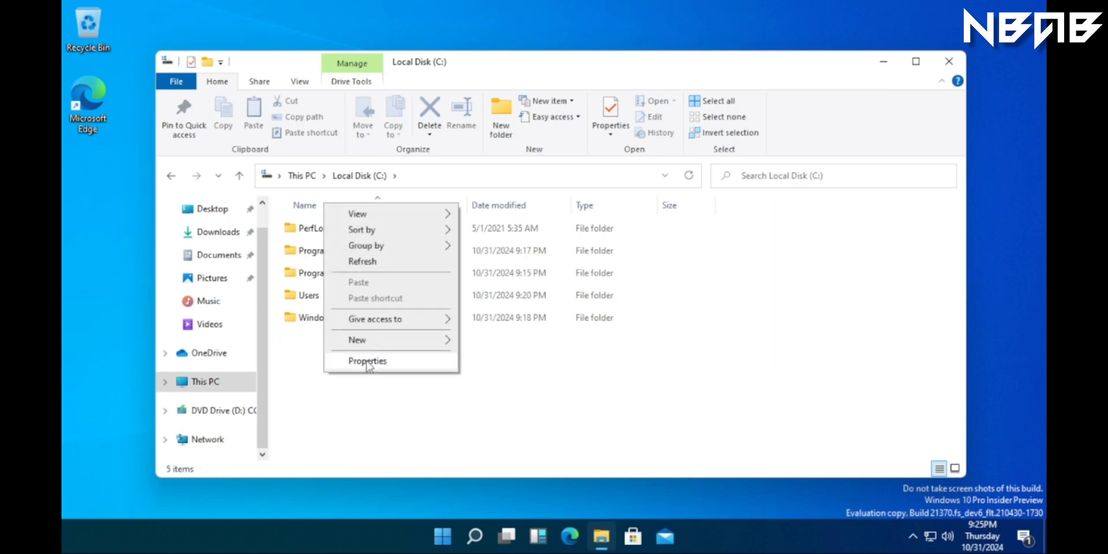
left_click(367, 362)
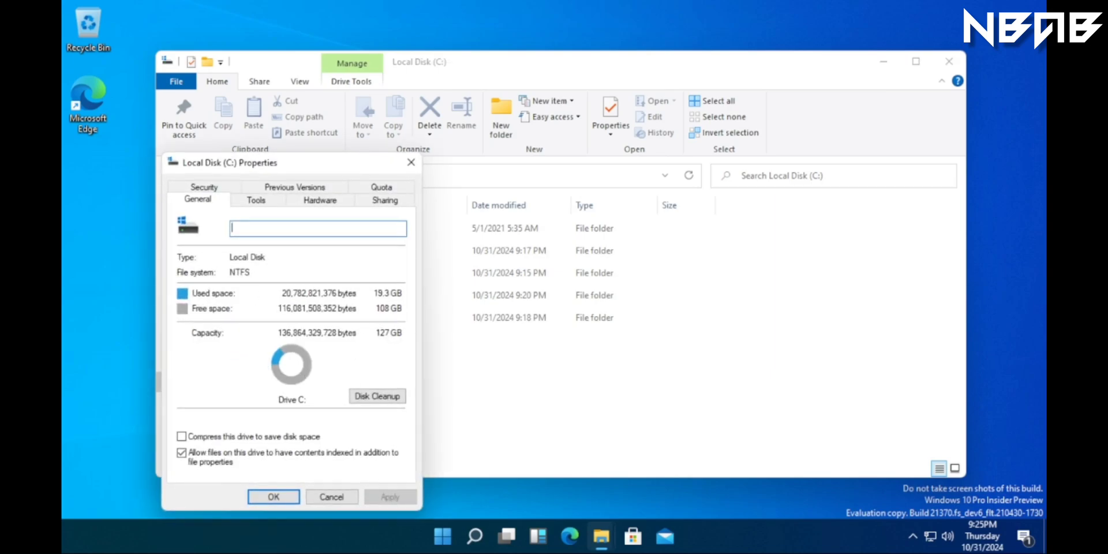
left_click(411, 162)
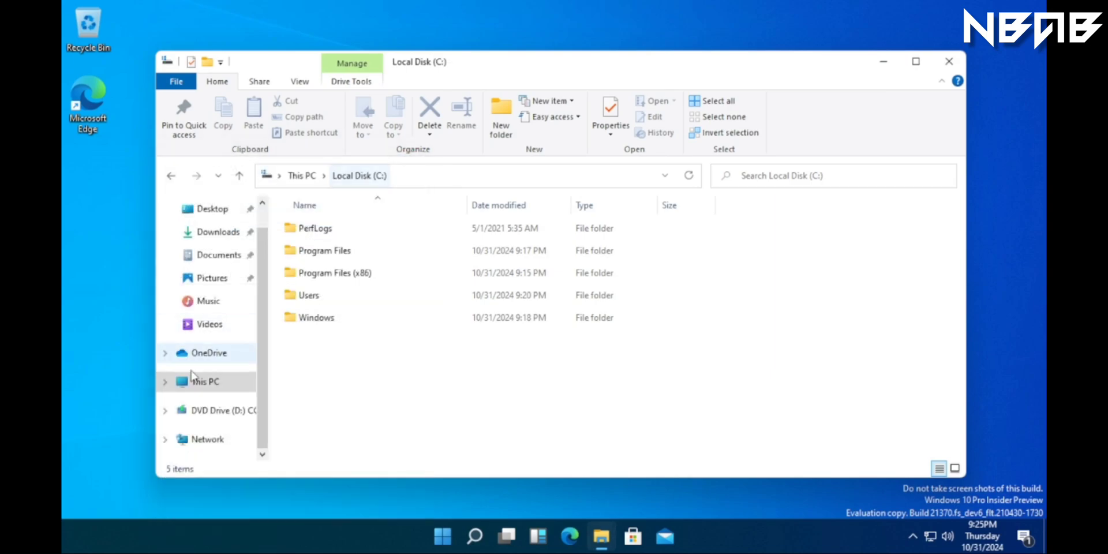
Return to This PC and open its system properties
left_click(196, 388)
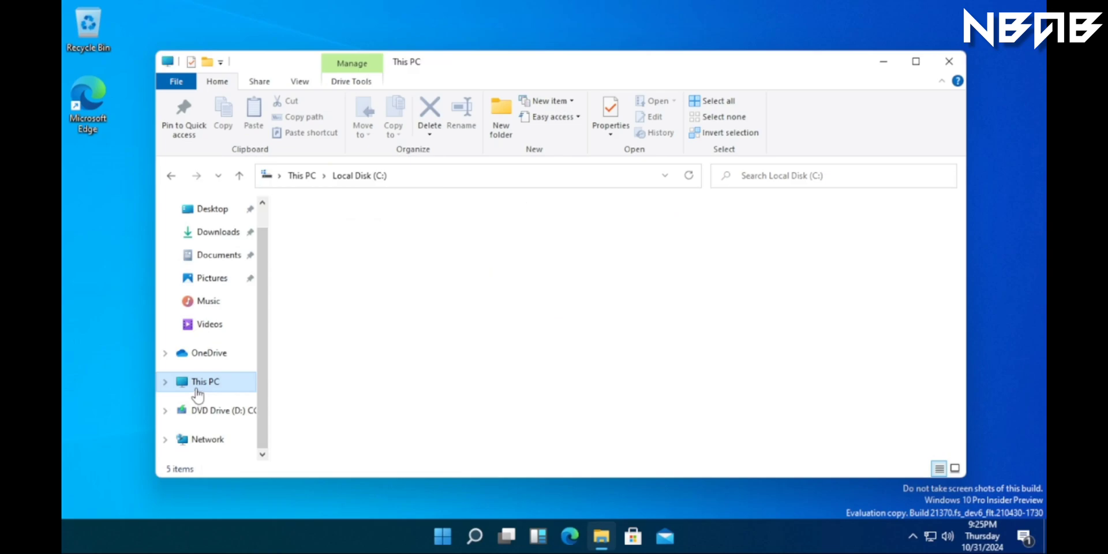
right_click(372, 404)
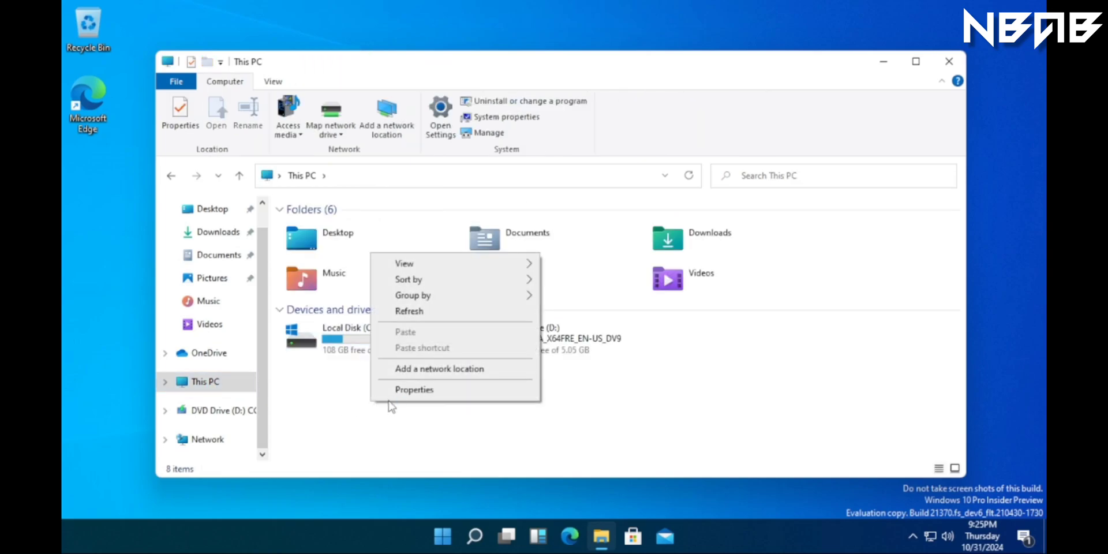
left_click(397, 403)
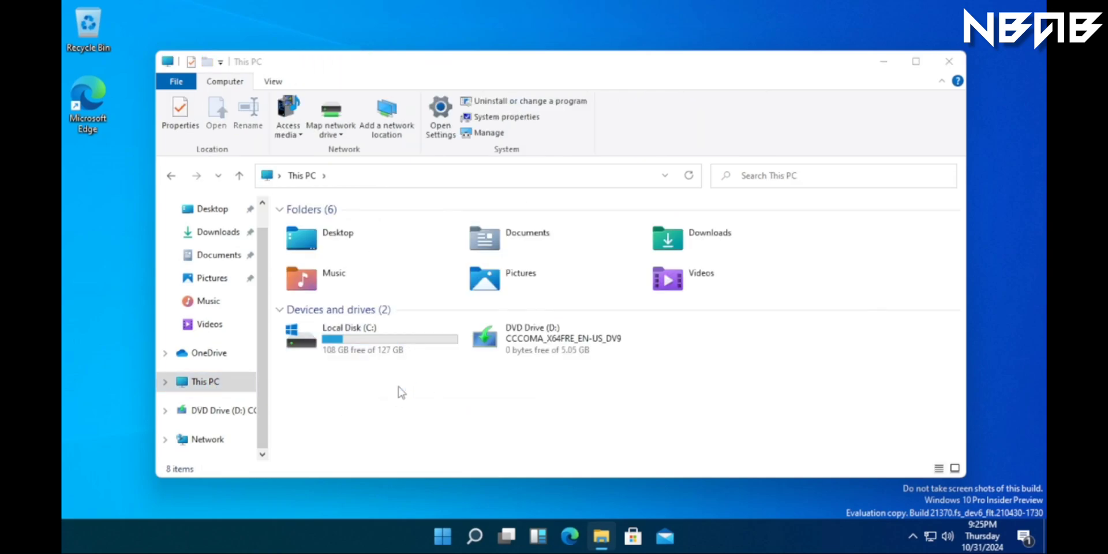
key("super+i")
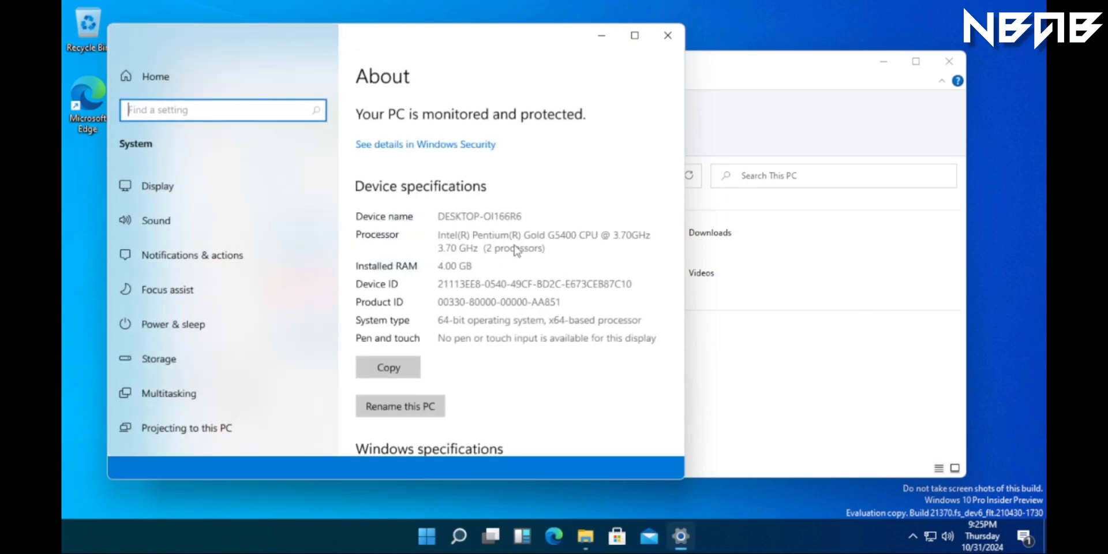
Check the OS build under the Windows specifications, then close the Settings and File Explorer windows
scroll(508, 248, "down", 5)
scroll(536, 322, "down", 2)
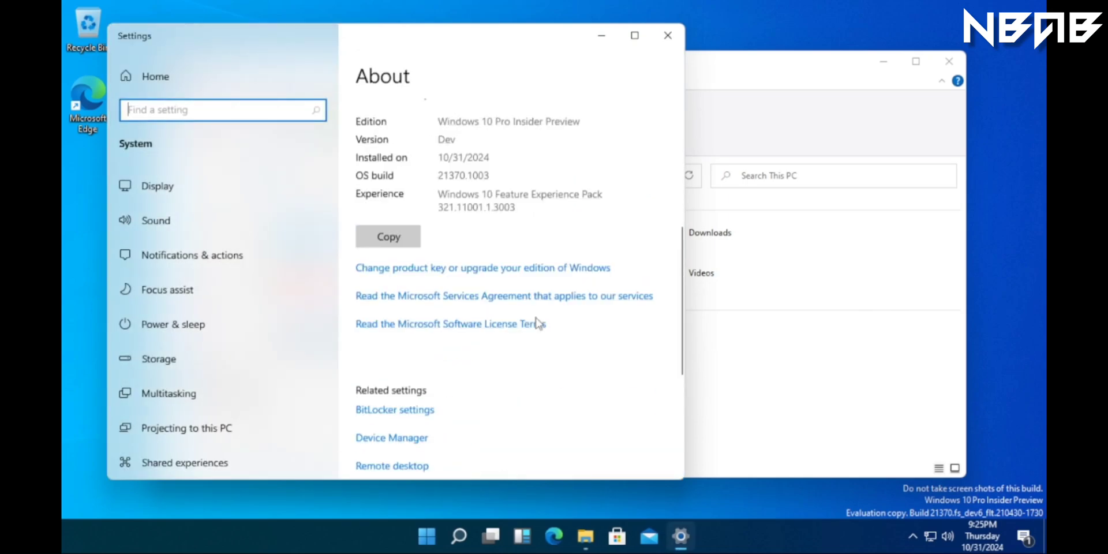
scroll(492, 223, "up", 2)
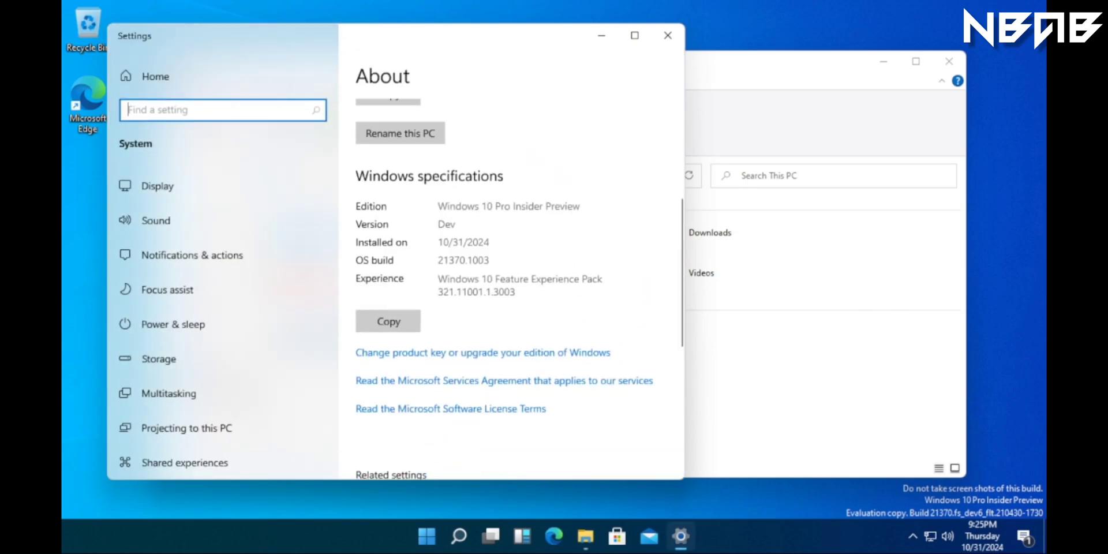
left_click_drag(490, 260, 430, 261)
left_click(550, 276)
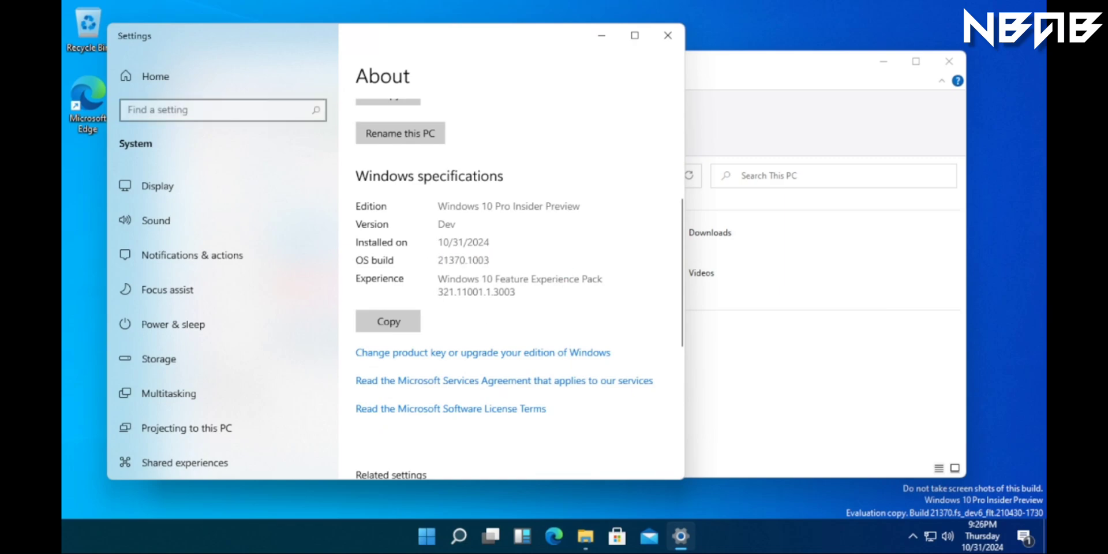
left_click(668, 36)
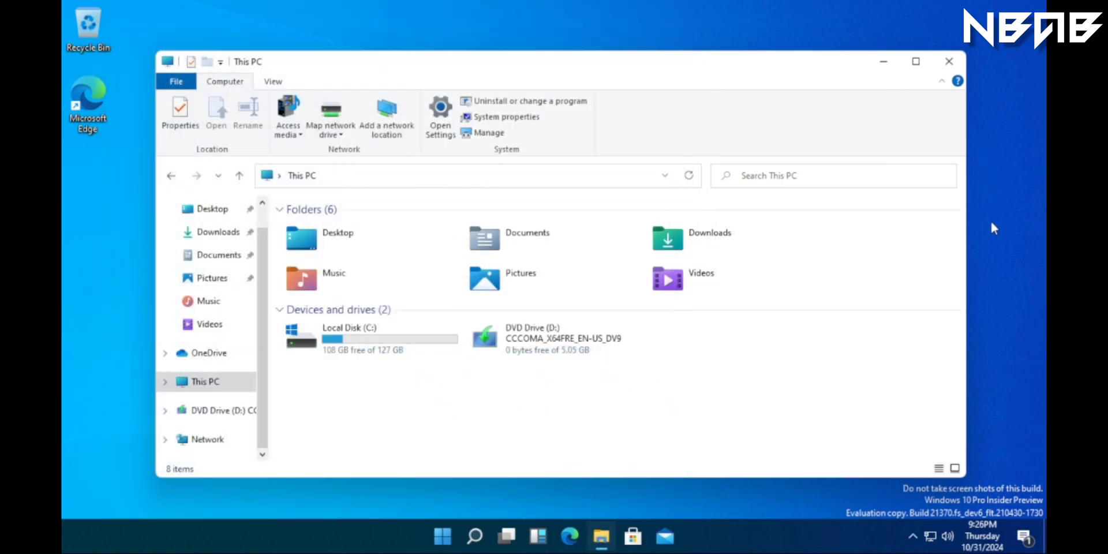
left_click(949, 60)
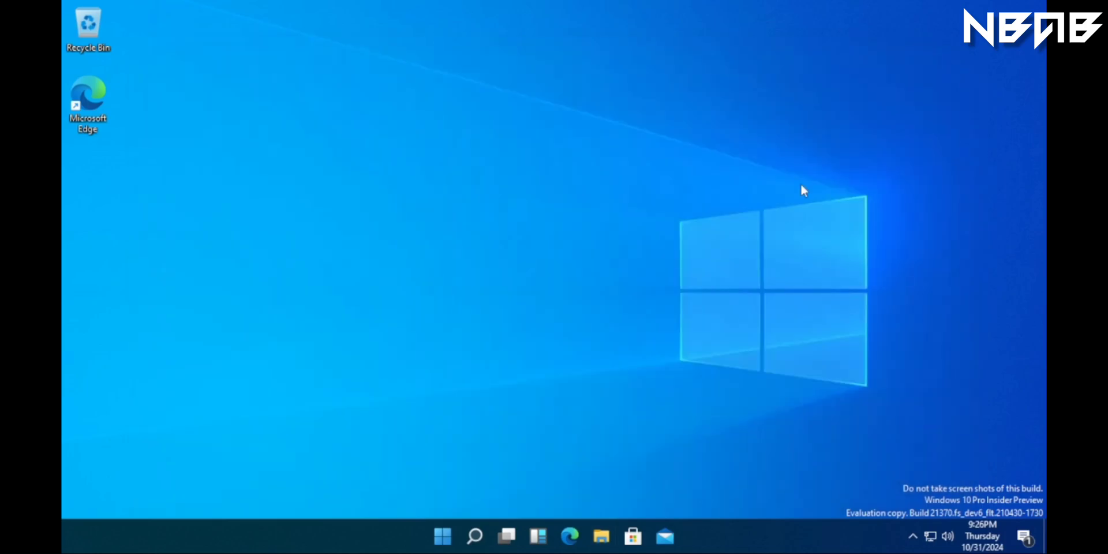
Open the recommended Get Started app from Start, view its welcome page maximized and close it
left_click(446, 538)
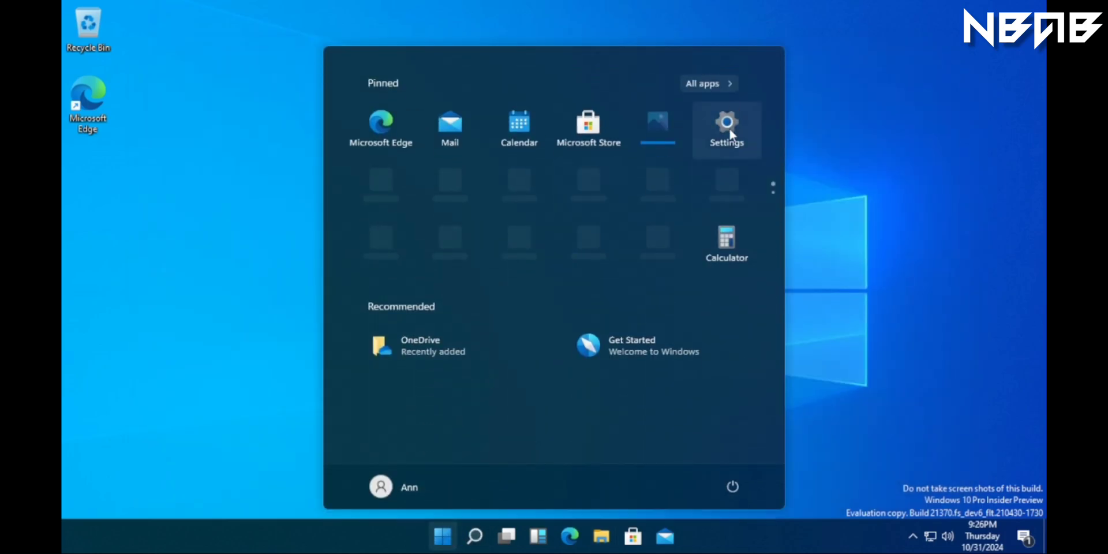
left_click(661, 351)
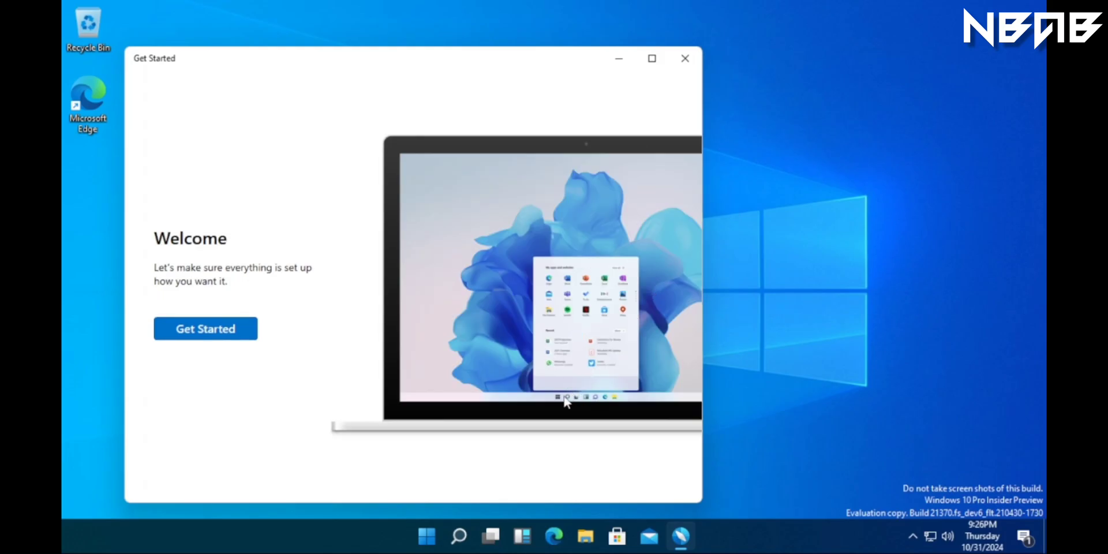
left_click(652, 58)
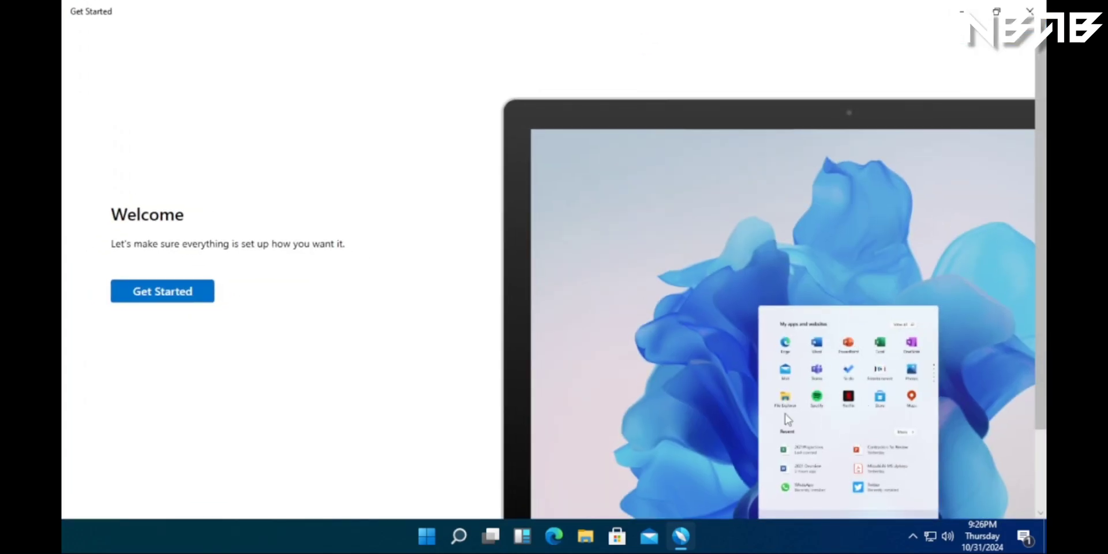
scroll(864, 282, "down", 1)
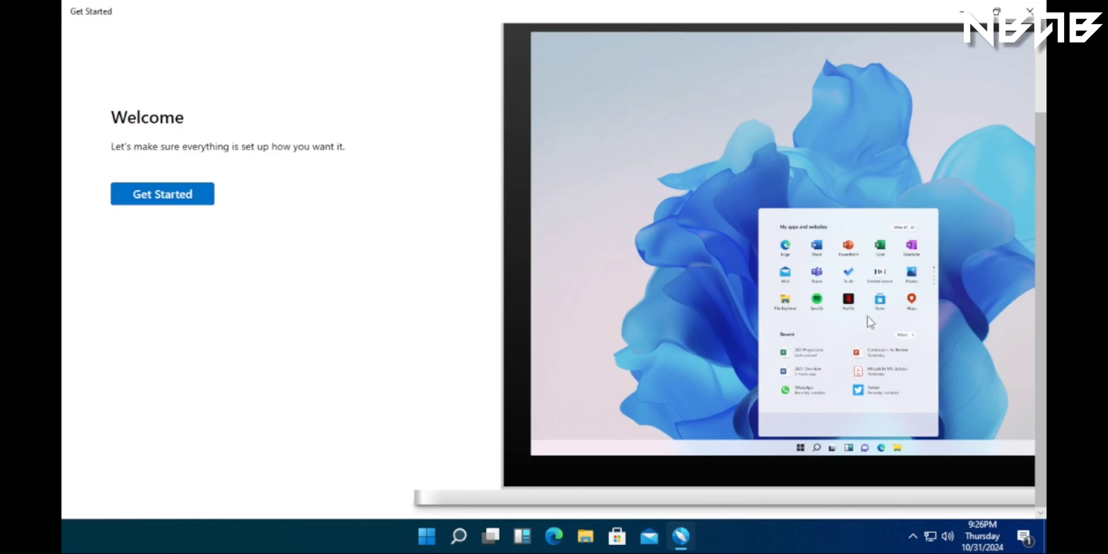
scroll(944, 345, "up", 2)
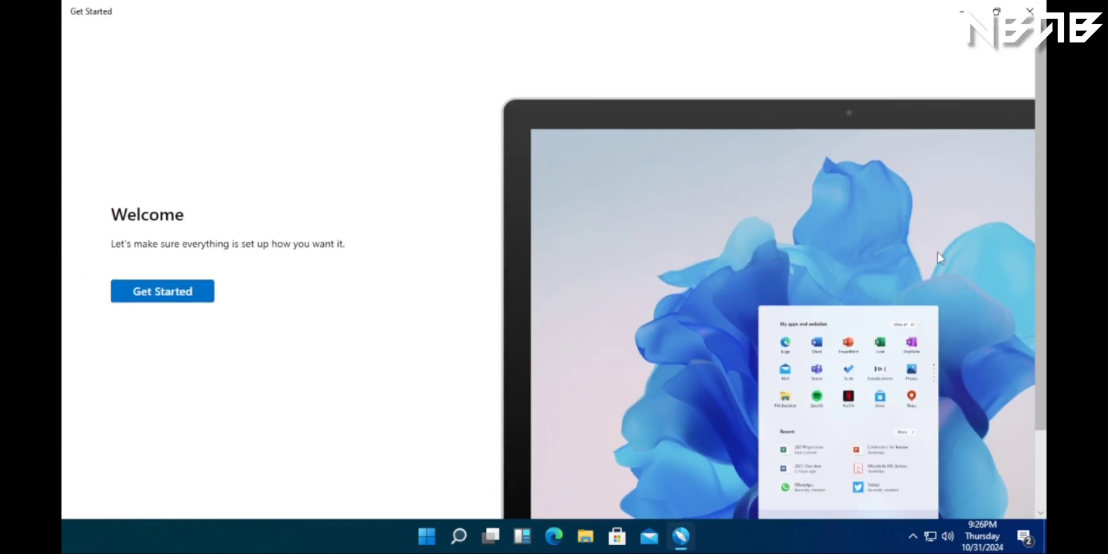
left_click(1030, 10)
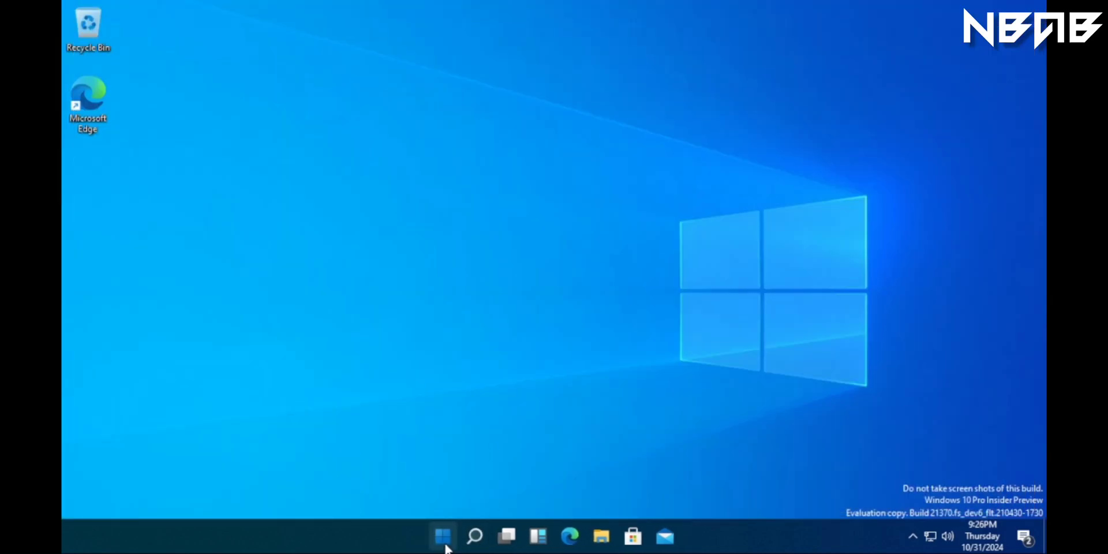
Open the Personalization settings from Start and view the Taskbar and Background pages
key("super")
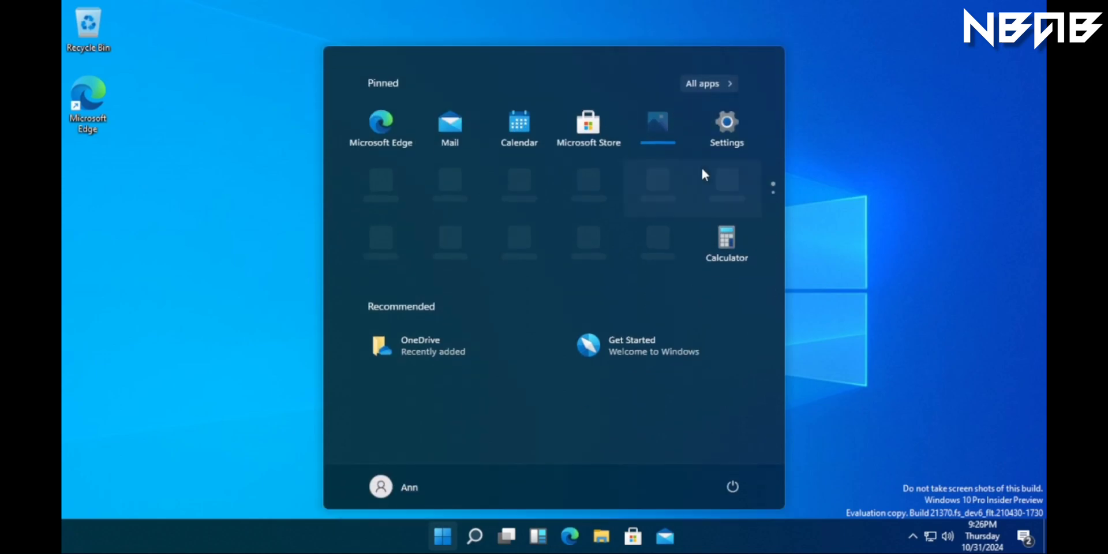
left_click(716, 132)
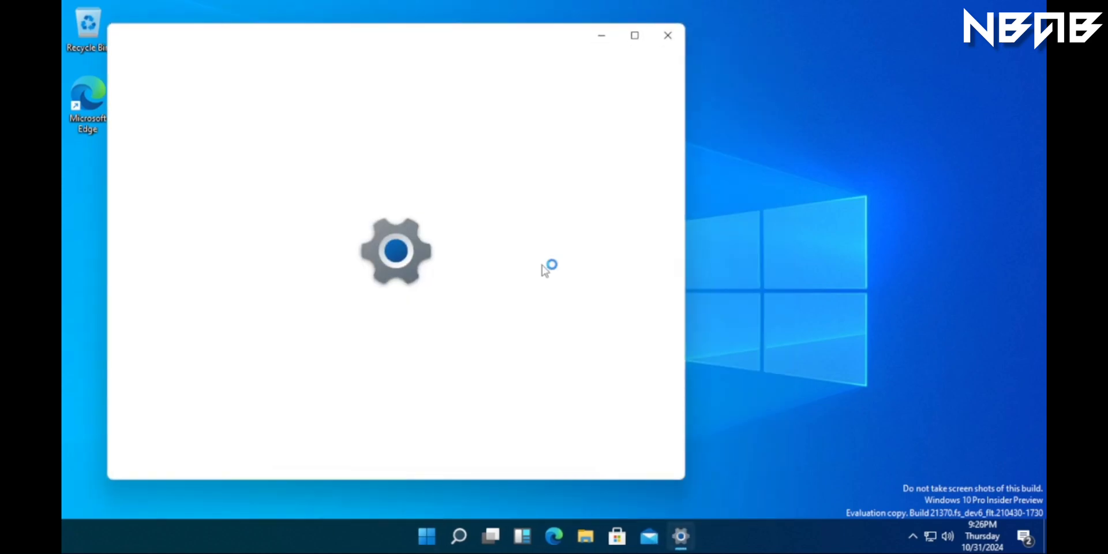
scroll(355, 304, "down", 3)
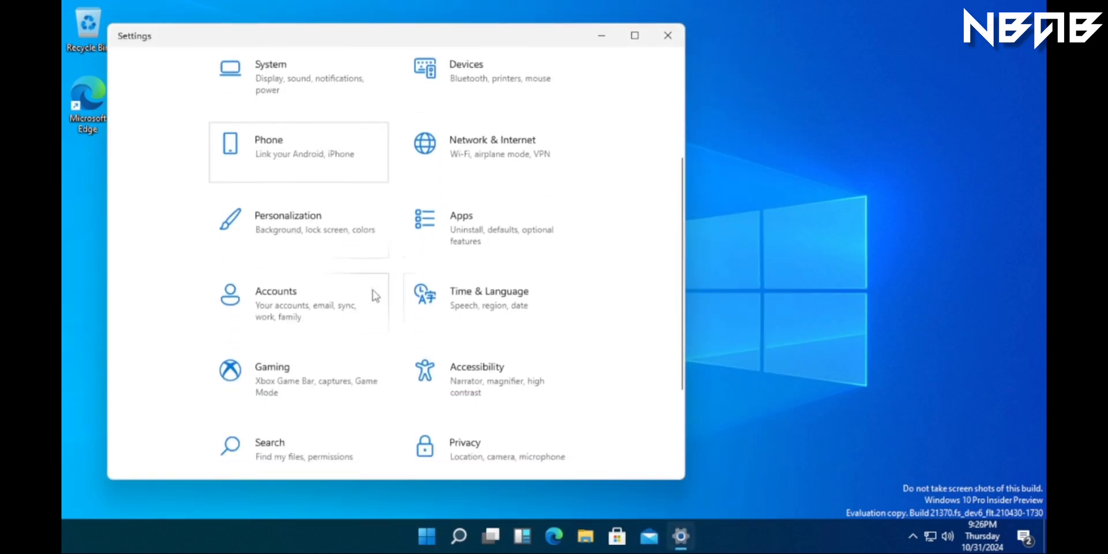
left_click(316, 241)
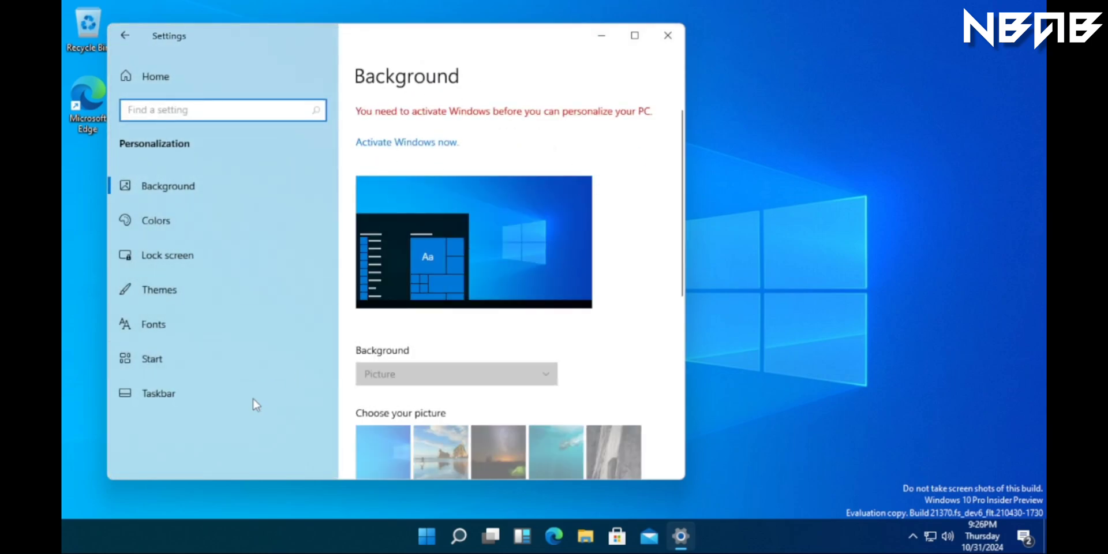
left_click(206, 403)
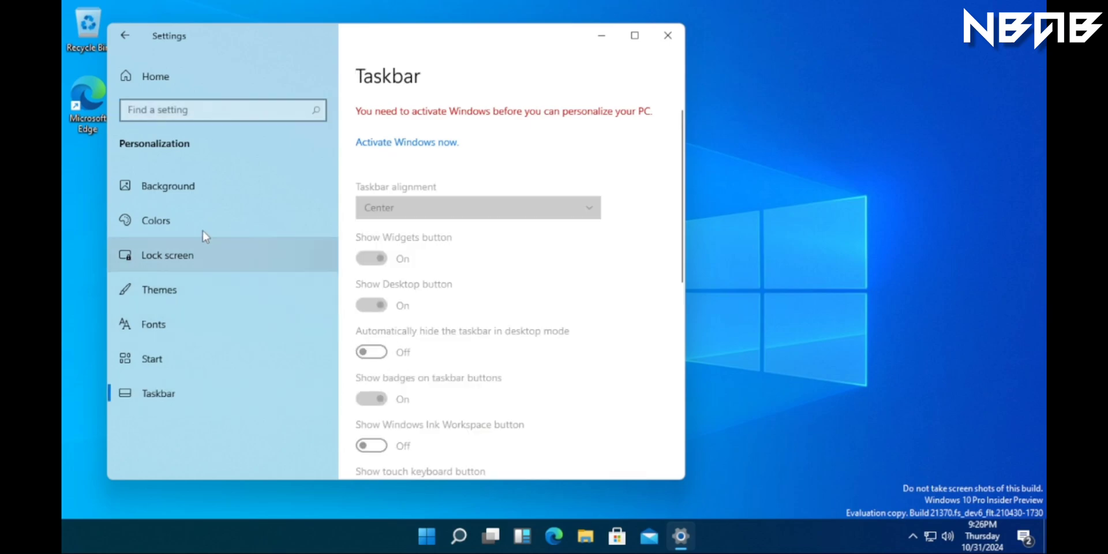
left_click(193, 188)
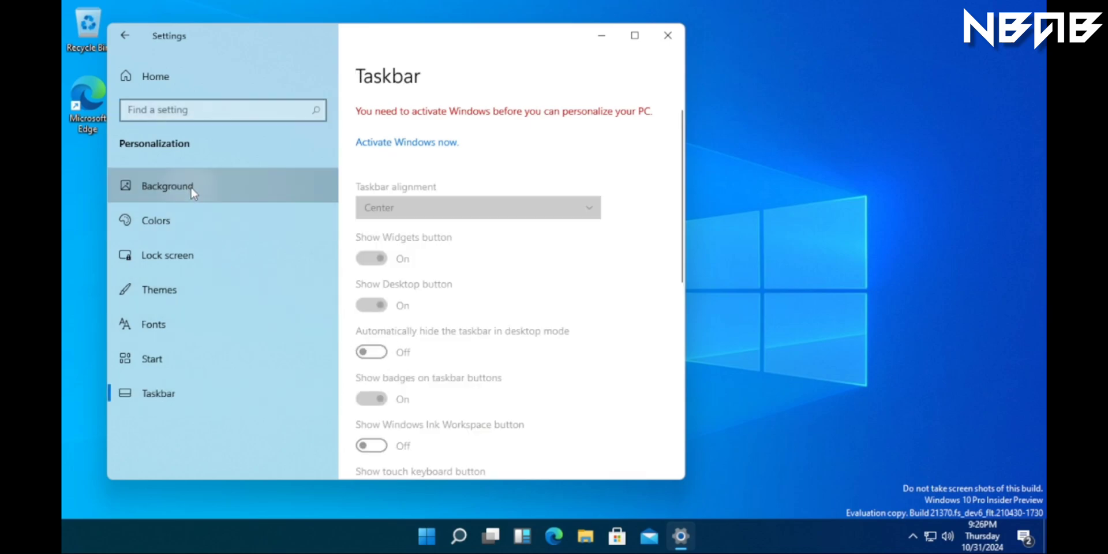
left_click(428, 538)
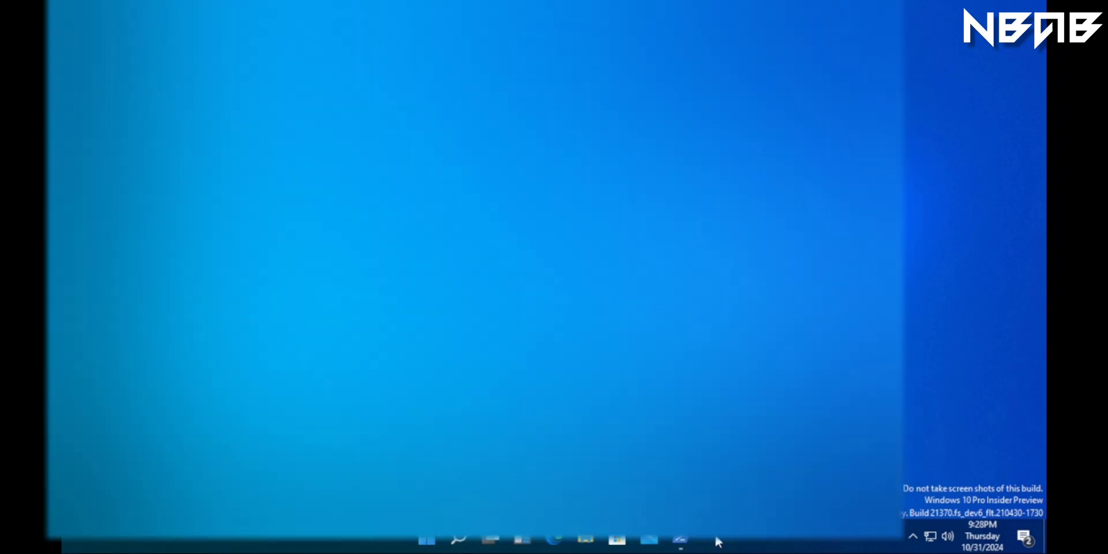
Show and hide the hidden tray icons, and open the Personalization settings from the desktop
right_click(713, 538)
left_click(678, 503)
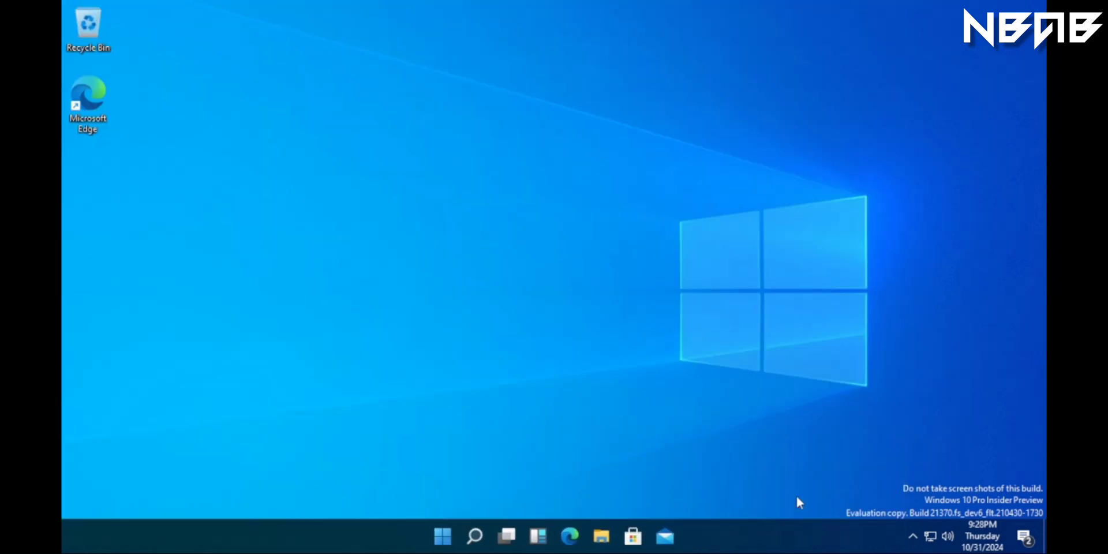
left_click(912, 538)
left_click(912, 537)
right_click(687, 306)
left_click(729, 441)
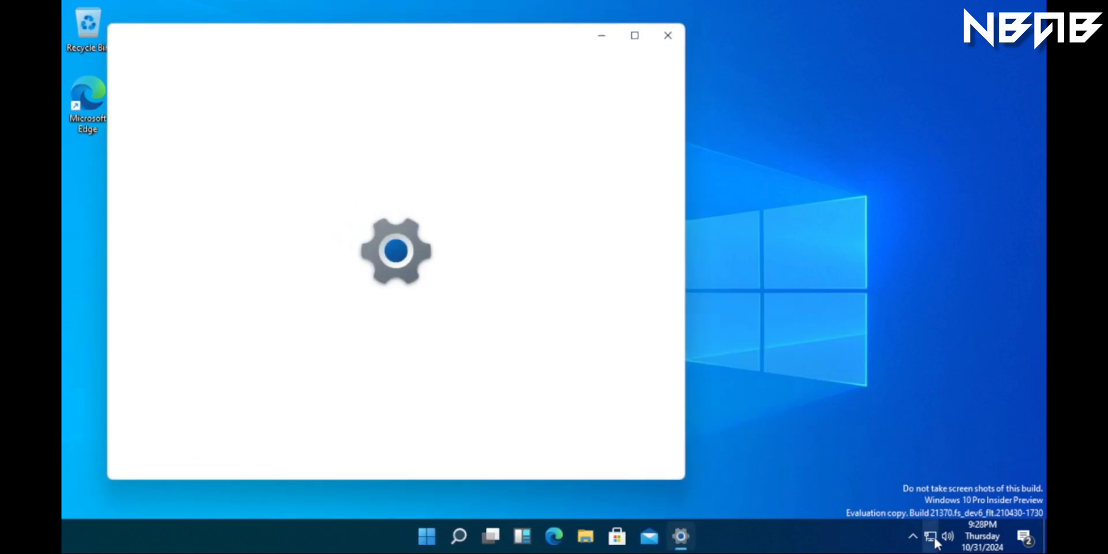
View the network, volume and clock flyouts, and expand the notification center's quick actions before dismissing it
left_click(931, 538)
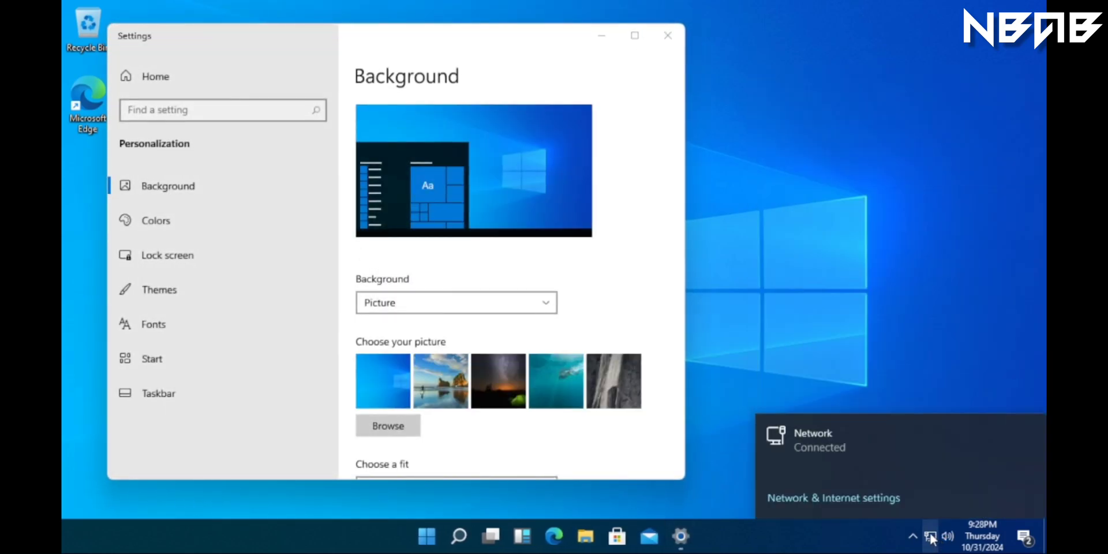
left_click(946, 537)
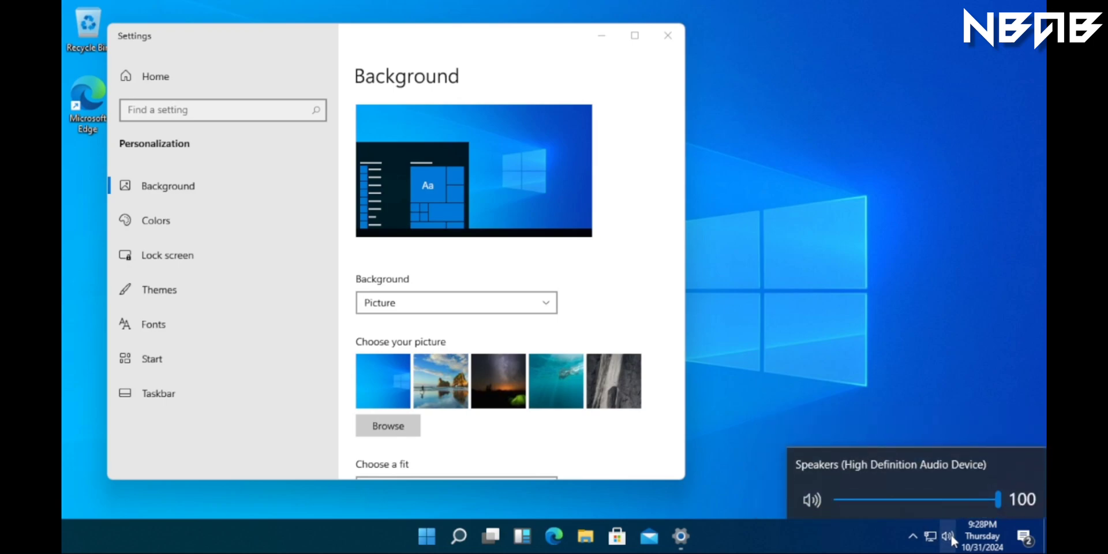
left_click(974, 540)
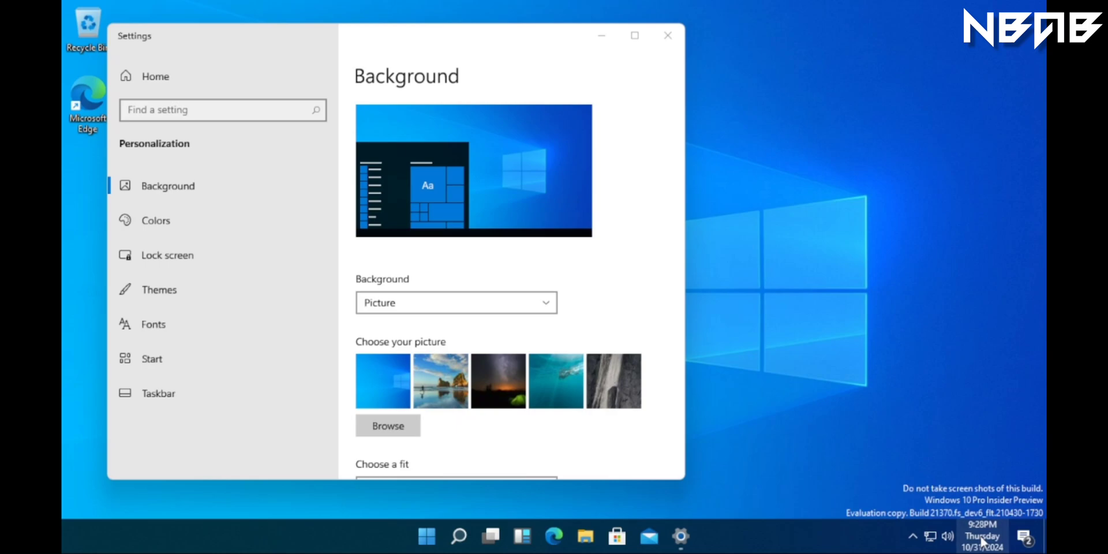
left_click(1019, 542)
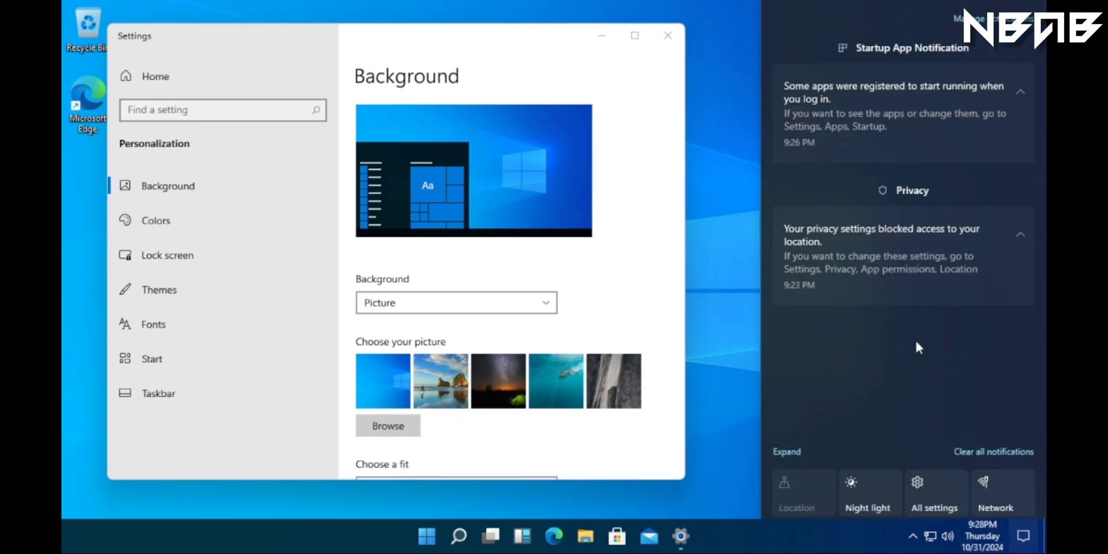
left_click(791, 452)
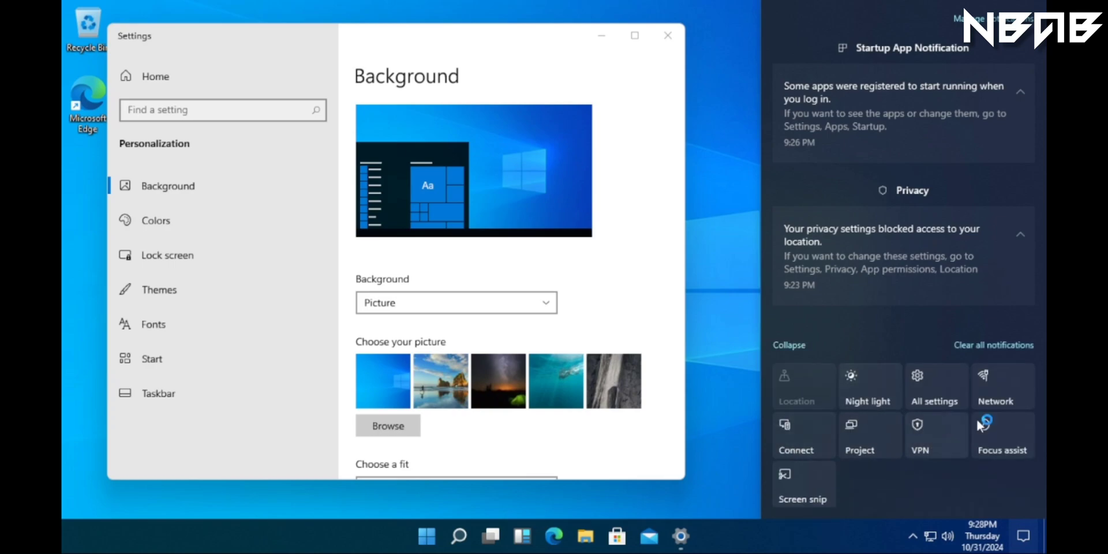
left_click(713, 437)
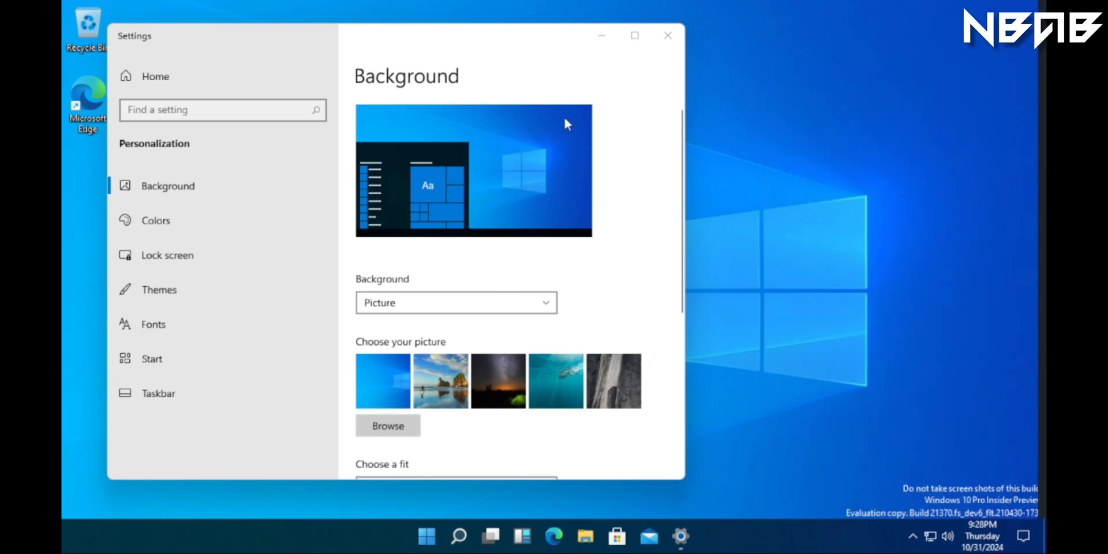
Look through the Background personalization options
scroll(545, 203, "down", 5)
scroll(549, 211, "down", 3)
scroll(547, 210, "up", 5)
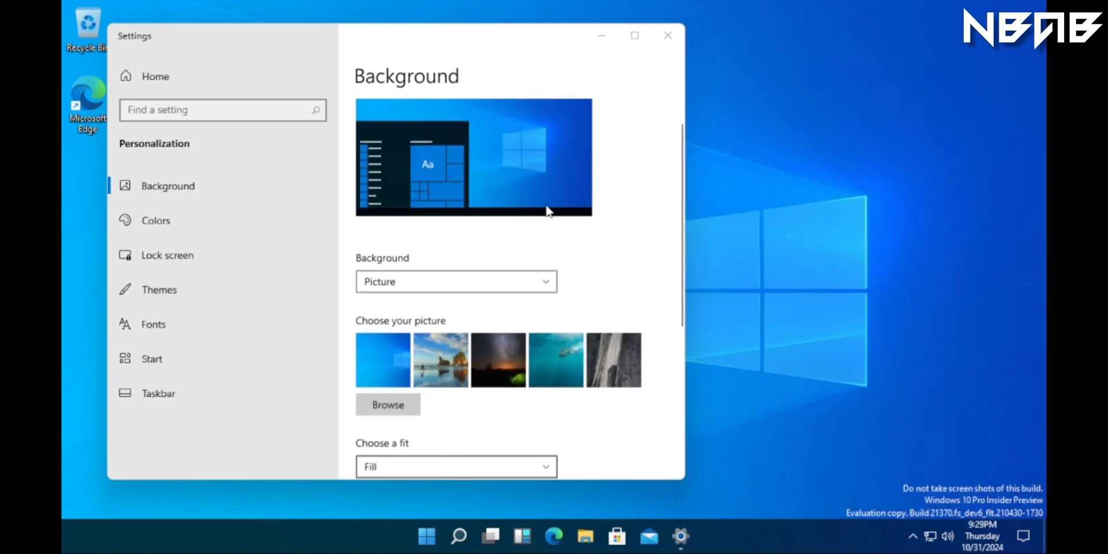
Set the default app mode to Dark in the Colors settings and open File Explorer to check the theme
left_click(162, 219)
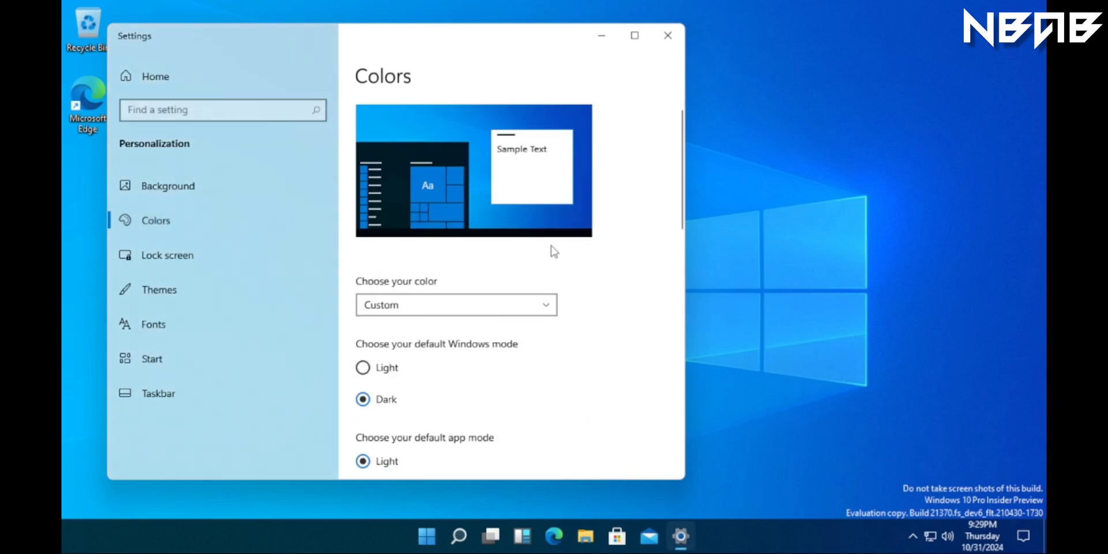
scroll(552, 249, "down", 5)
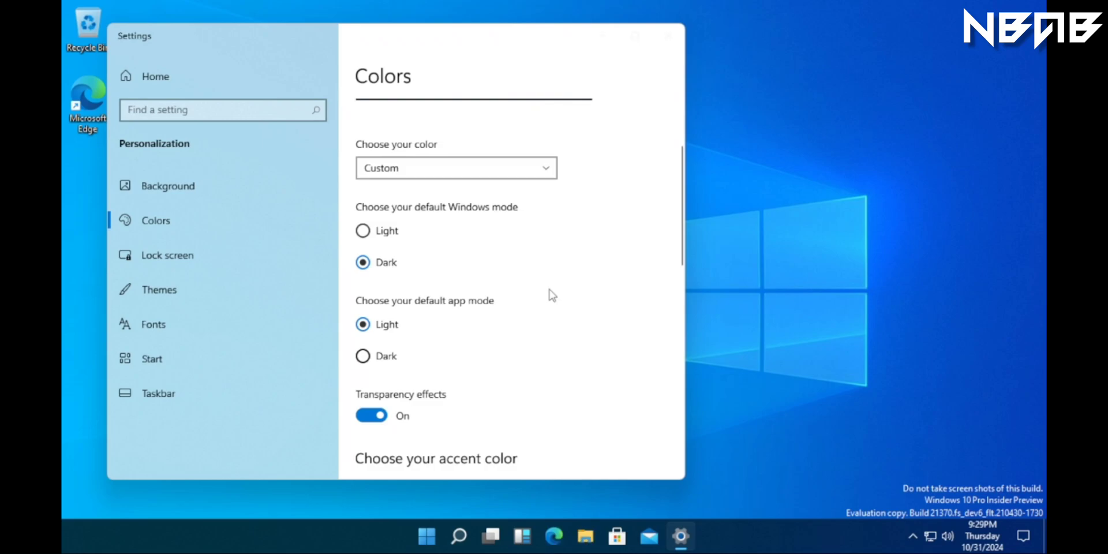
left_click(363, 356)
scroll(504, 282, "up", 3)
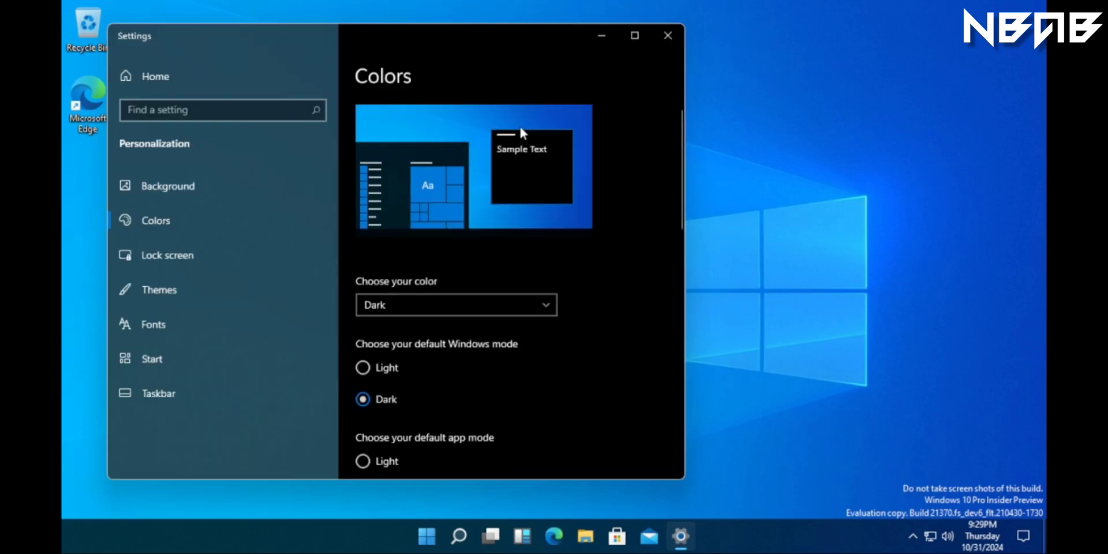
scroll(532, 204, "down", 5)
scroll(532, 204, "up", 5)
left_click(586, 536)
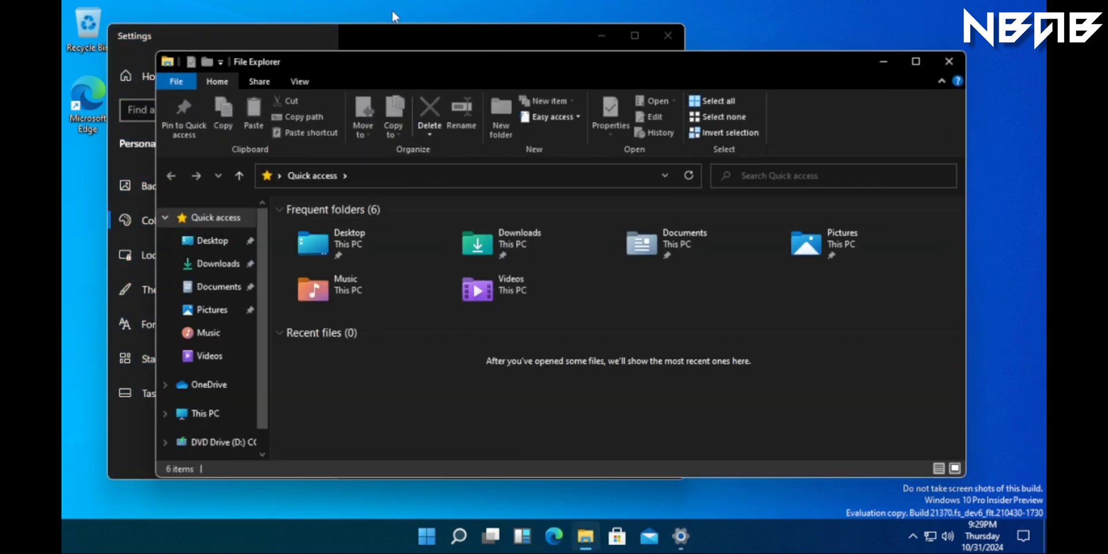
Return to the Settings window and look through the Lock screen personalization options
left_click(348, 30)
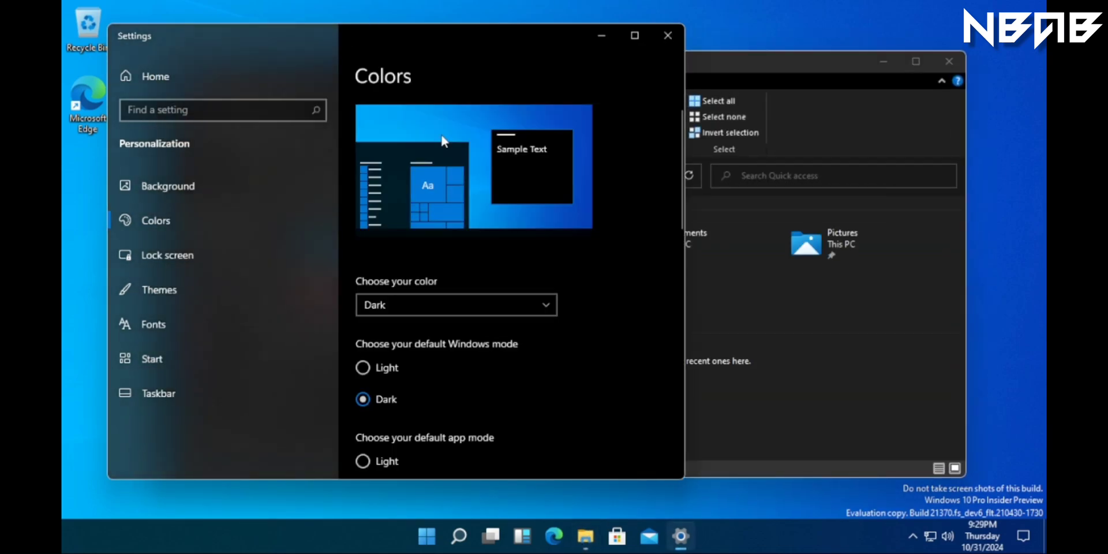
left_click(170, 290)
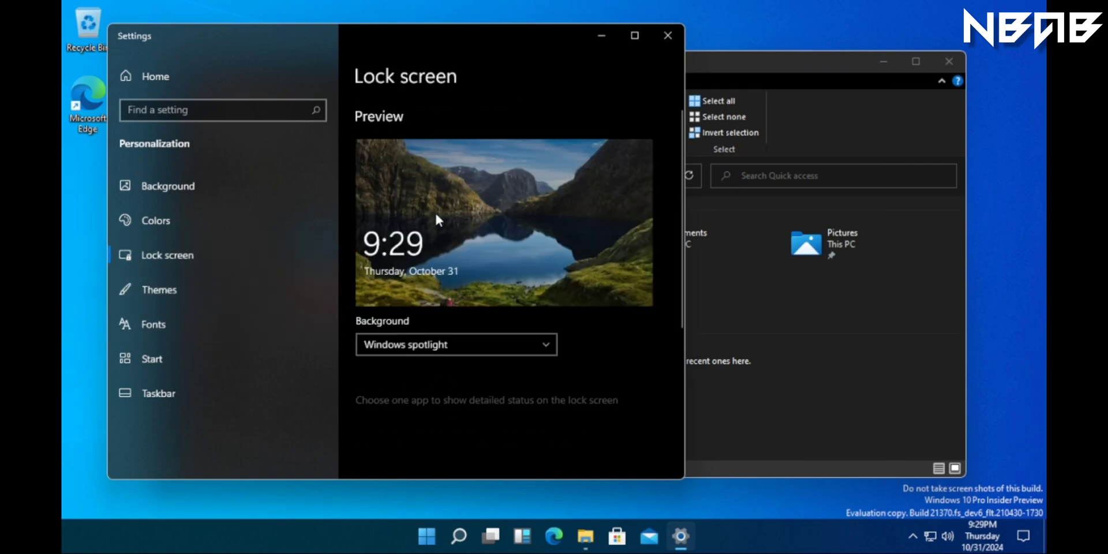
scroll(437, 218, "down", 3)
scroll(436, 214, "down", 5)
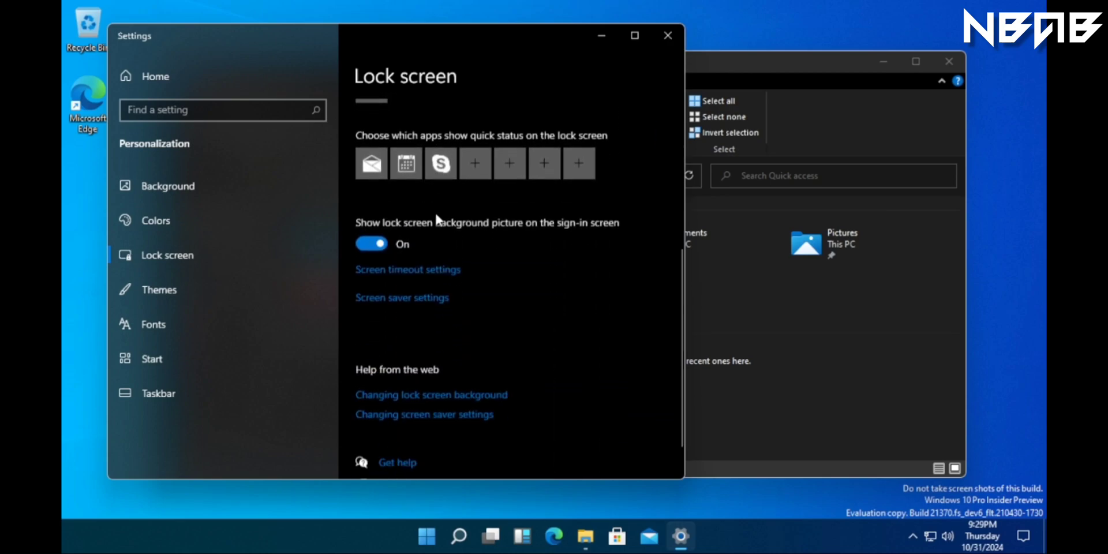
Apply the Windows Dark theme in the Themes settings and show the desktop to check it
left_click(188, 305)
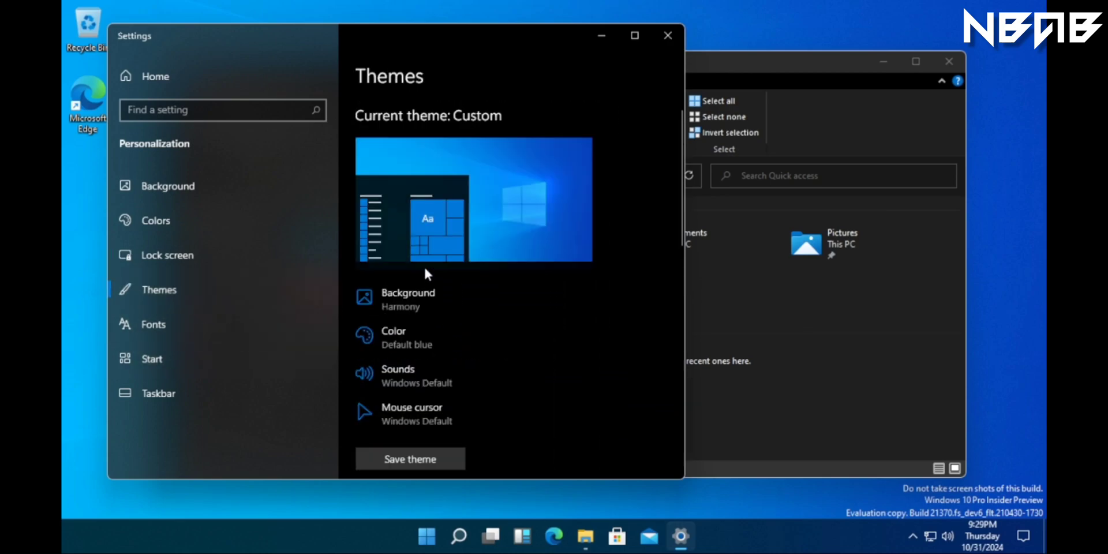
scroll(457, 234, "down", 6)
scroll(460, 238, "down", 1)
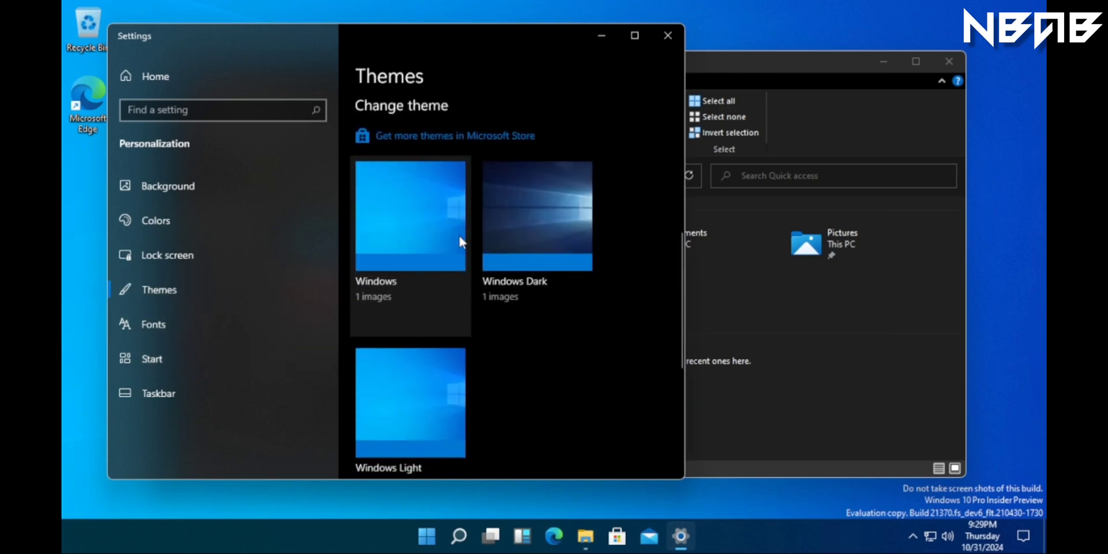
left_click(563, 243)
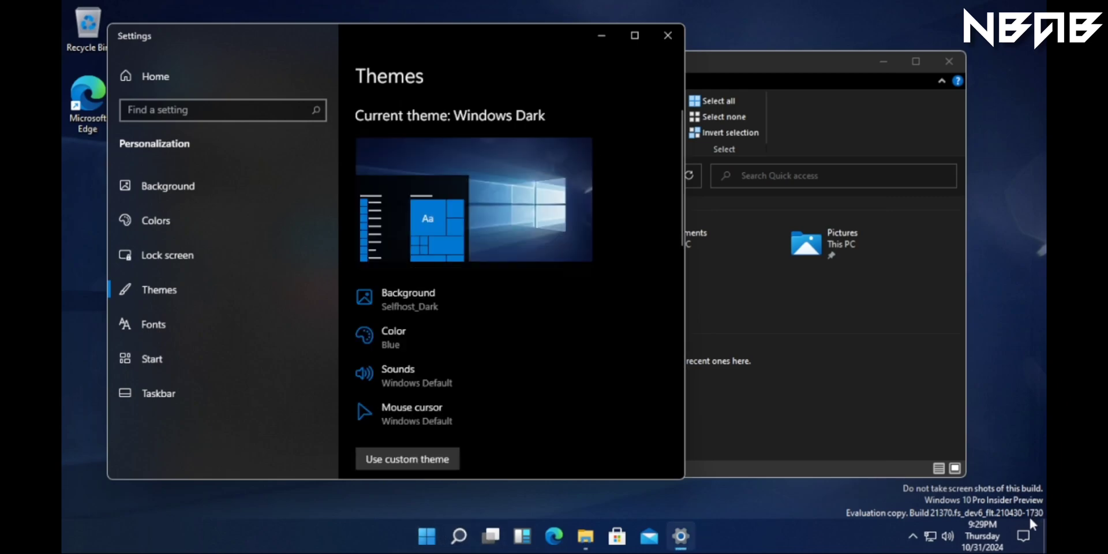
left_click(1045, 536)
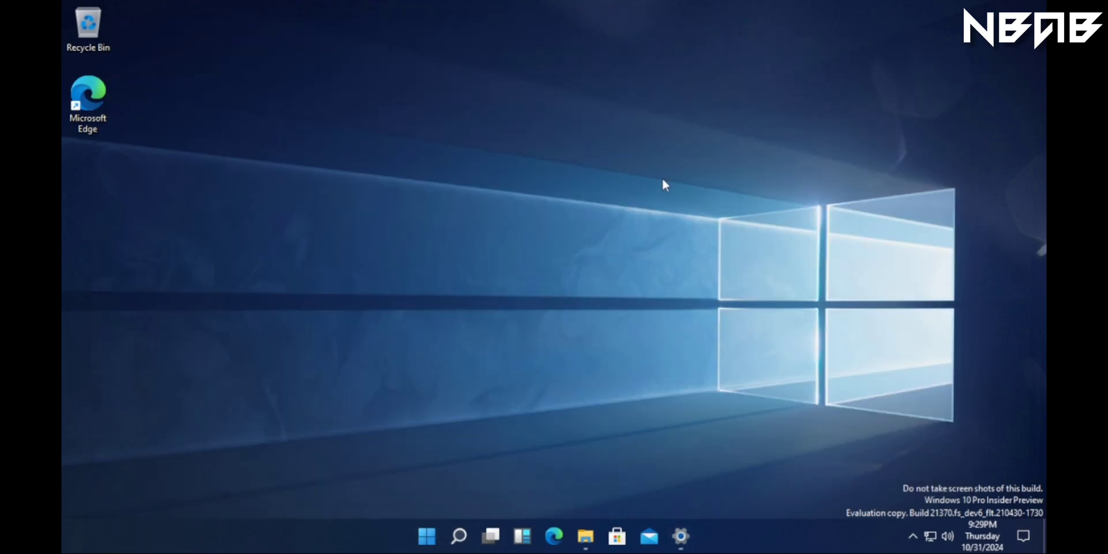
Enable the Computer, User's Files, Network and Control Panel desktop icons from the Themes settings, and minimize Settings
left_click(681, 537)
scroll(451, 319, "down", 6)
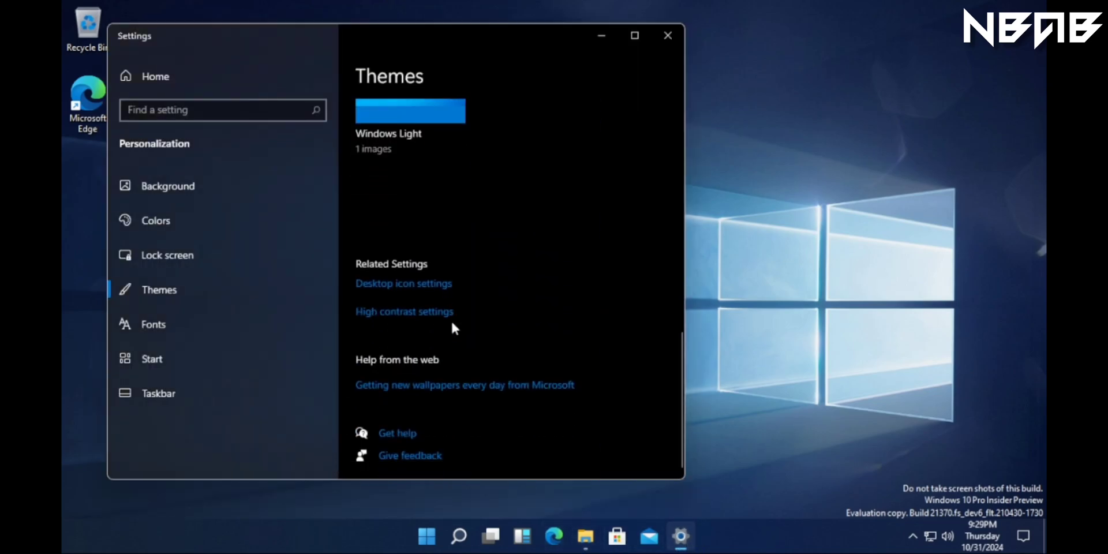
left_click(411, 284)
left_click(129, 93)
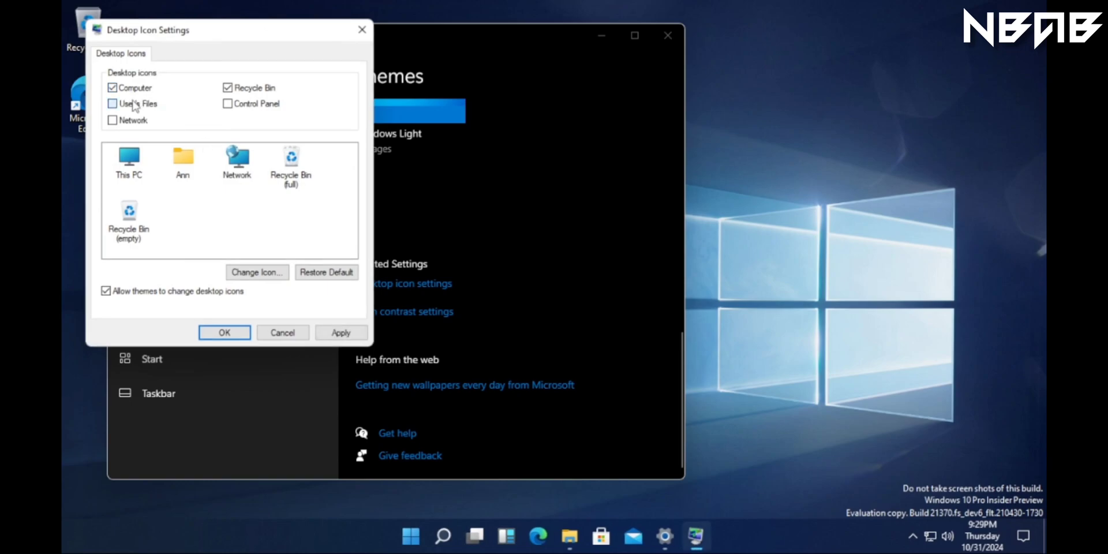
left_click(343, 333)
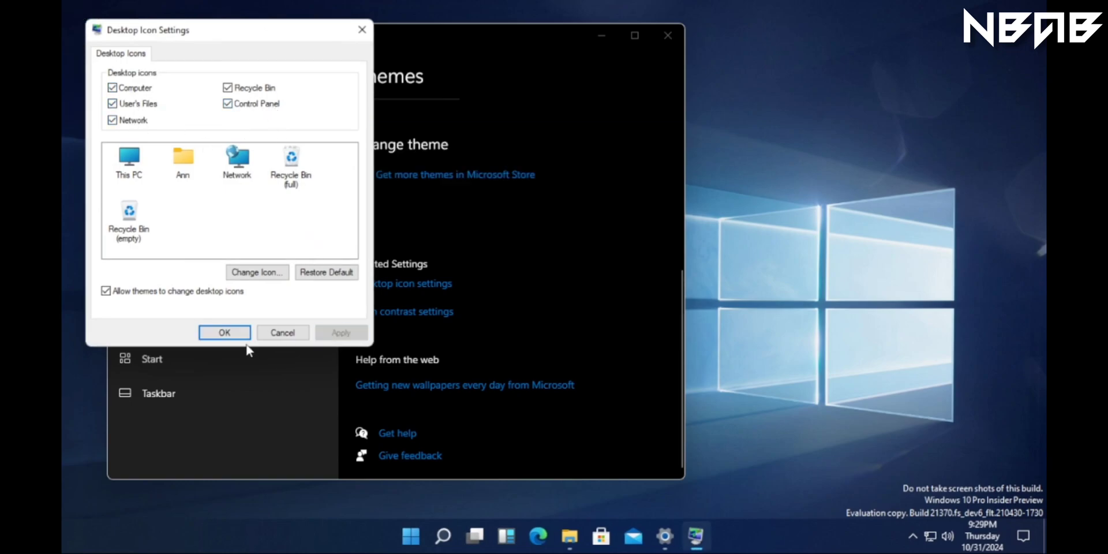
left_click(224, 333)
left_click(607, 36)
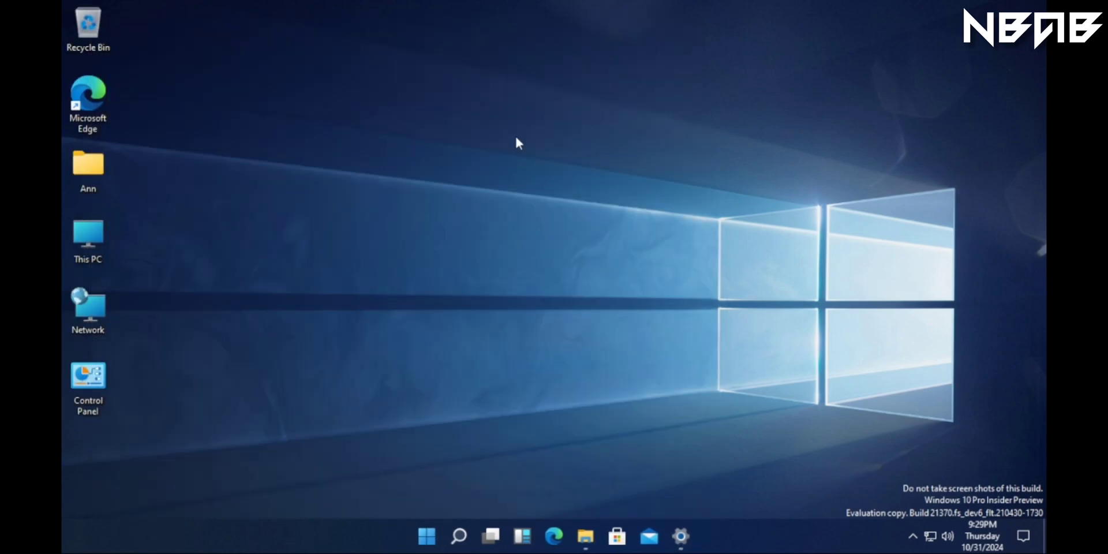
Sort the desktop icons by item type
right_click(405, 206)
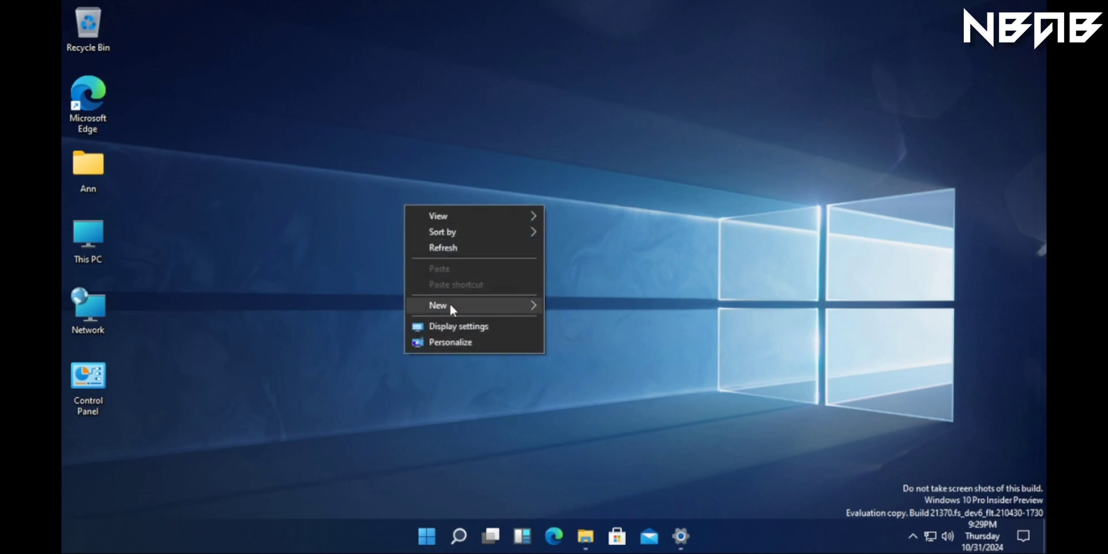
mouse_move(456, 218)
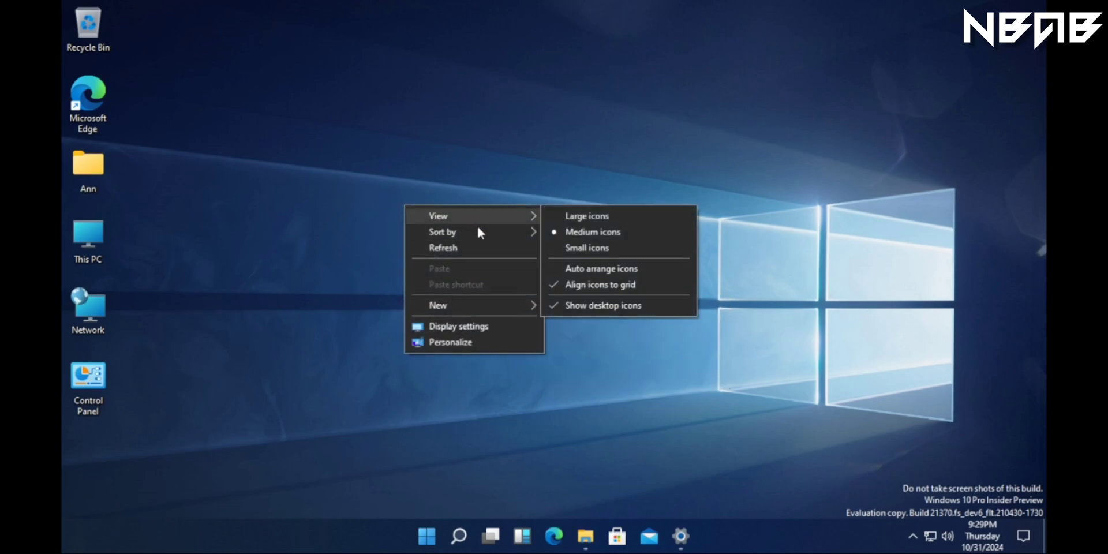
mouse_move(541, 233)
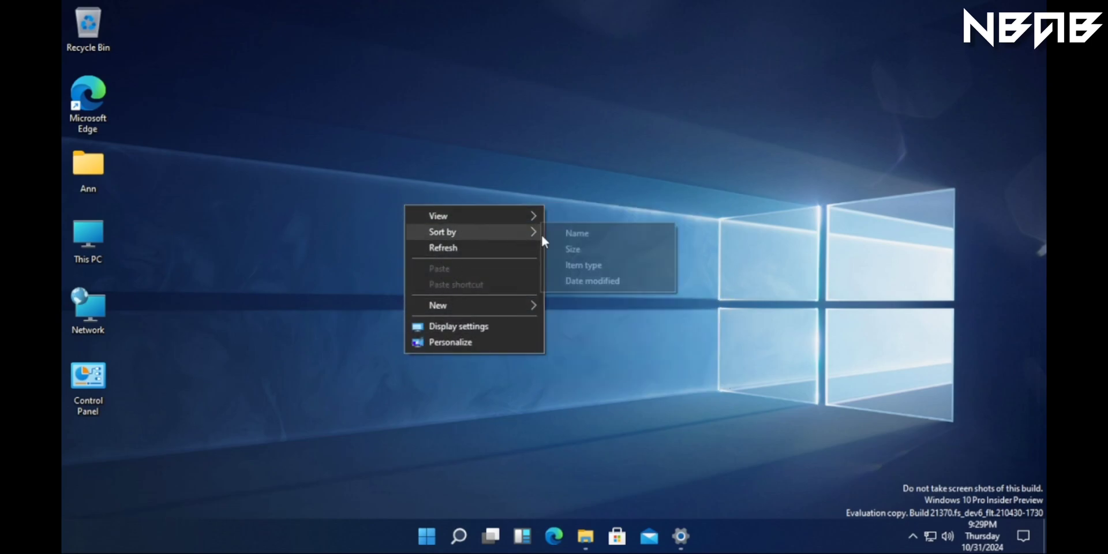
left_click(583, 264)
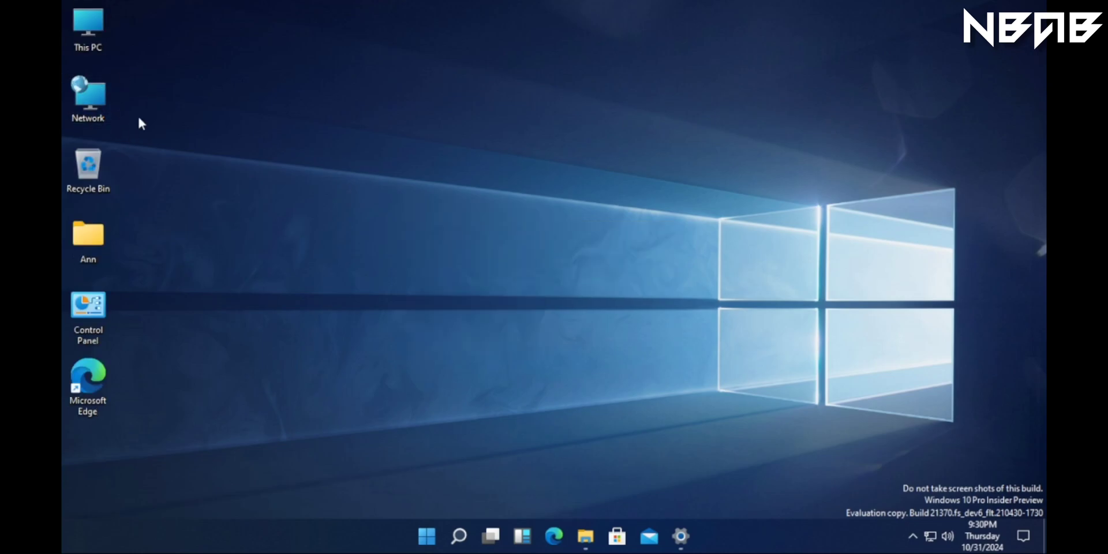
Check This PC's context options on the desktop without choosing any, and open Control Panel
right_click(95, 15)
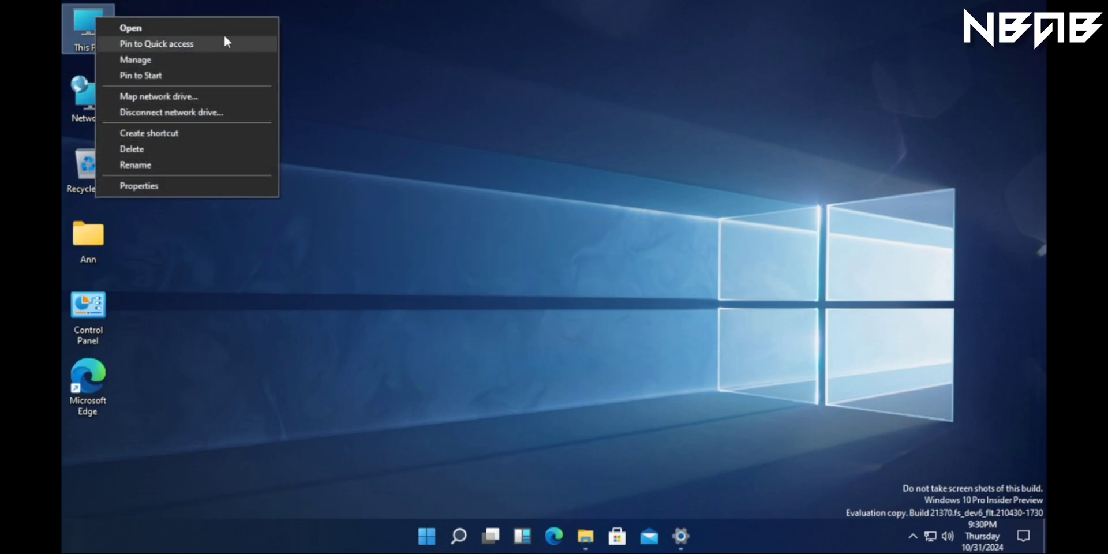
left_click(327, 204)
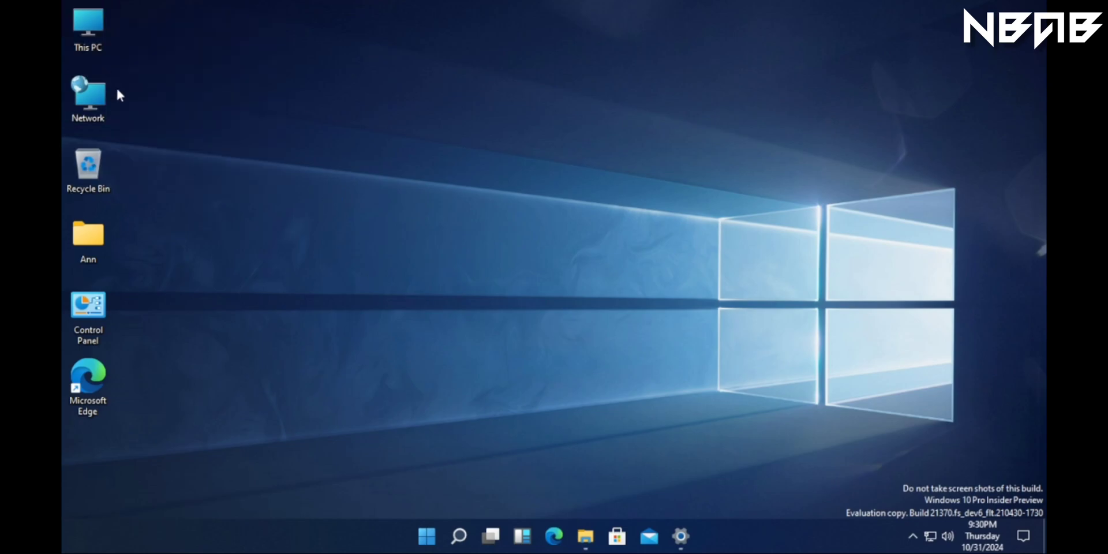
double_click(102, 311)
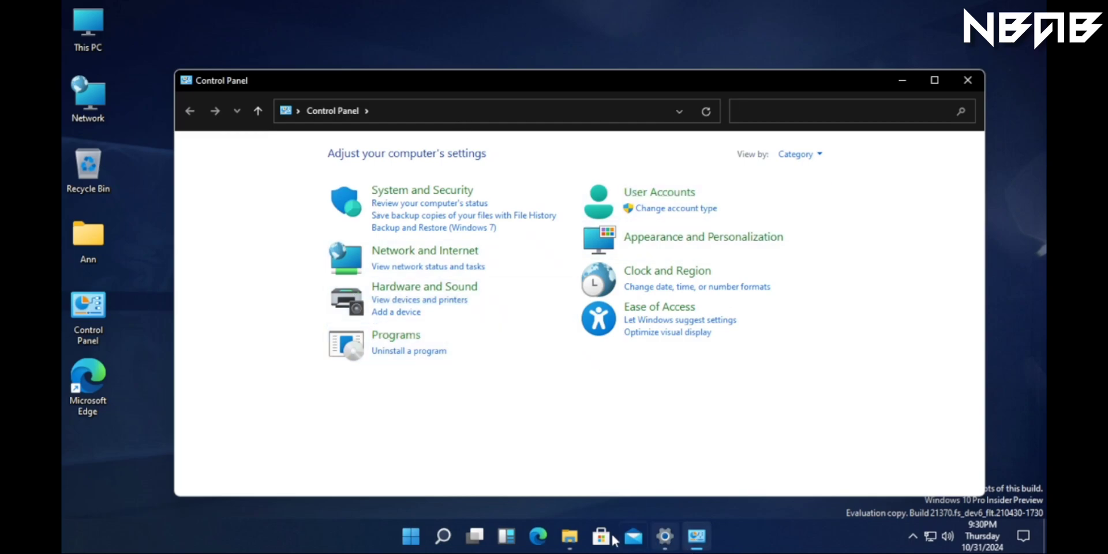
Bring File Explorer and the Themes settings to the front and apply the Windows Light theme
left_click(569, 537)
left_click(661, 542)
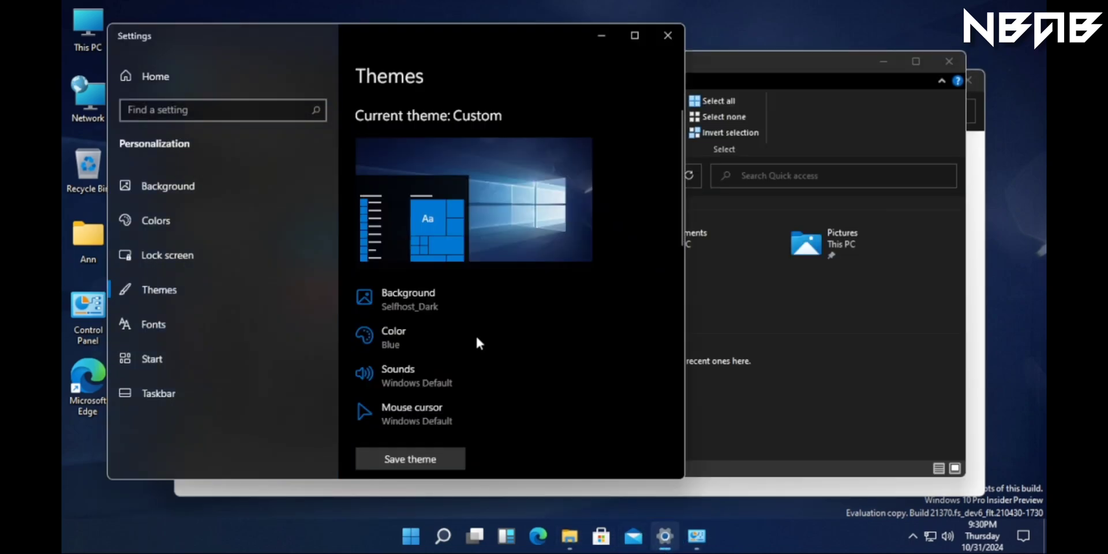
scroll(427, 272, "down", 3)
scroll(427, 272, "down", 5)
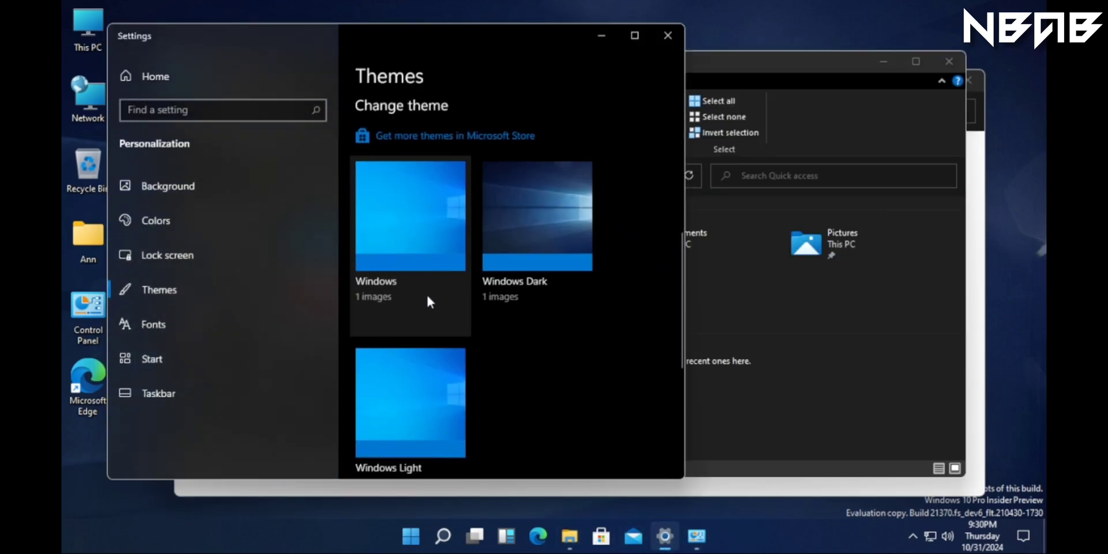
left_click(411, 312)
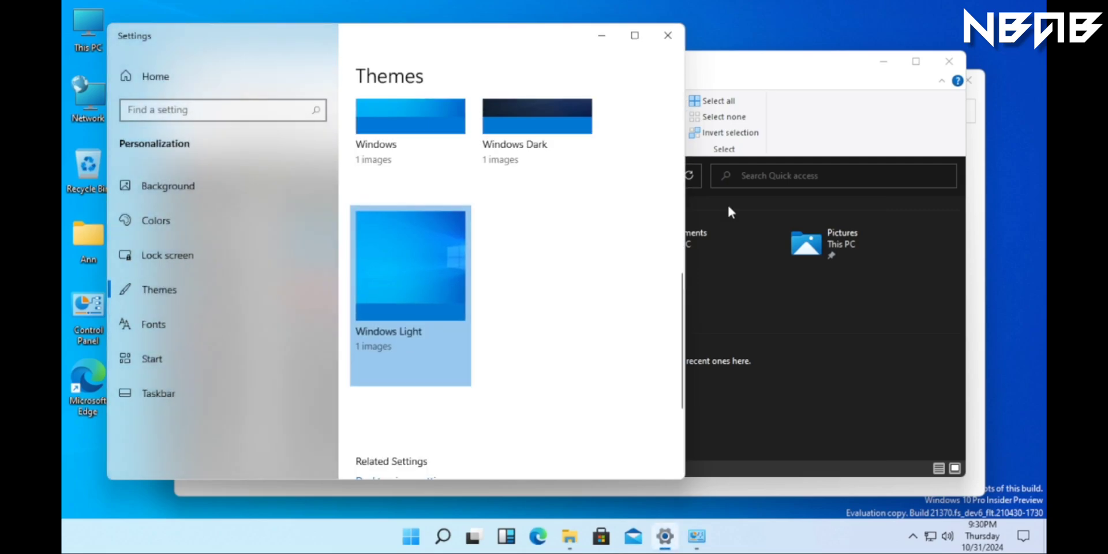
Close and reopen File Explorer to check the light theme, and minimize all open windows
left_click(759, 113)
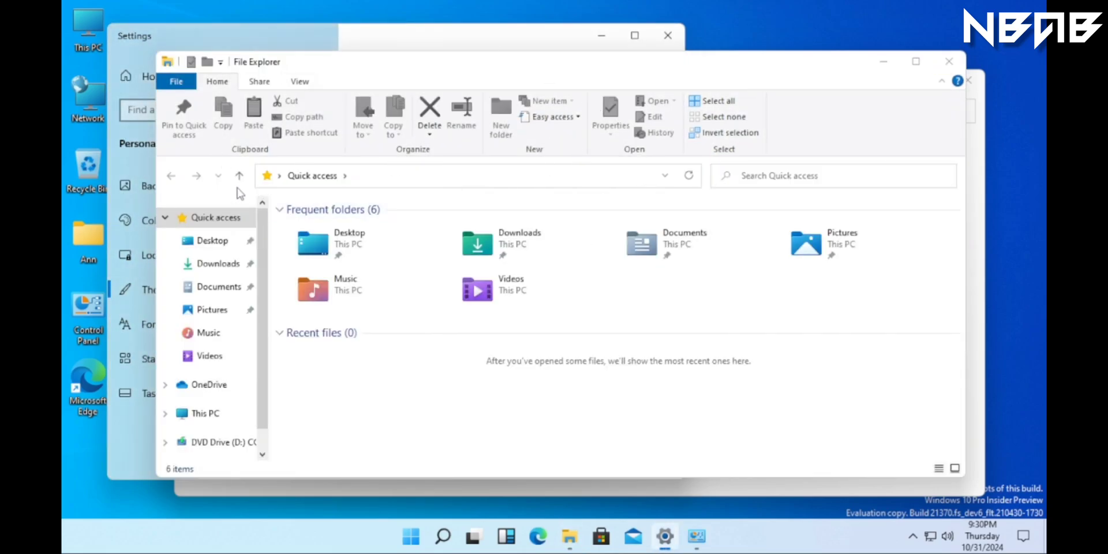
left_click(948, 61)
left_click(565, 543)
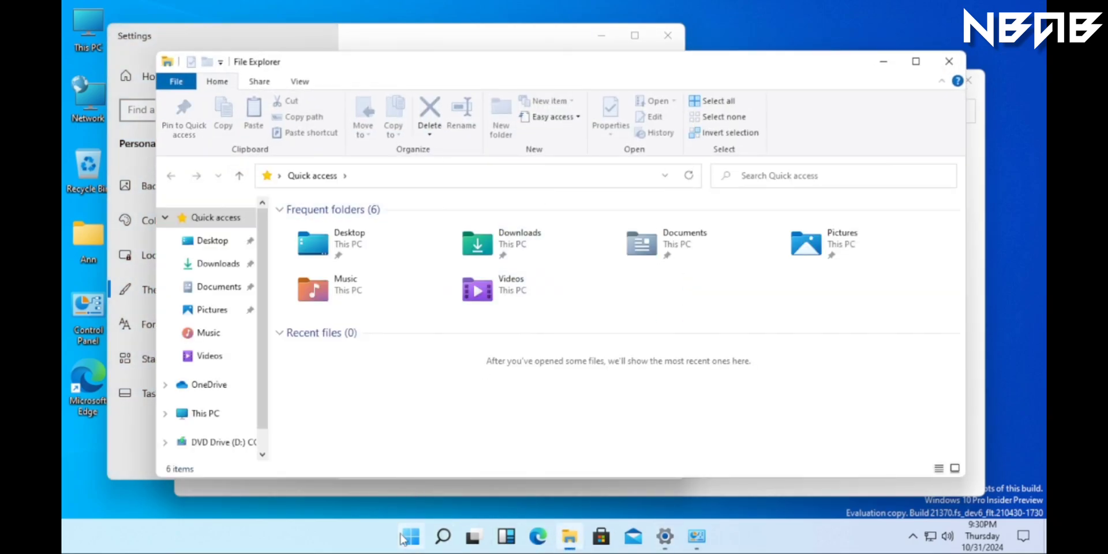
left_click(884, 63)
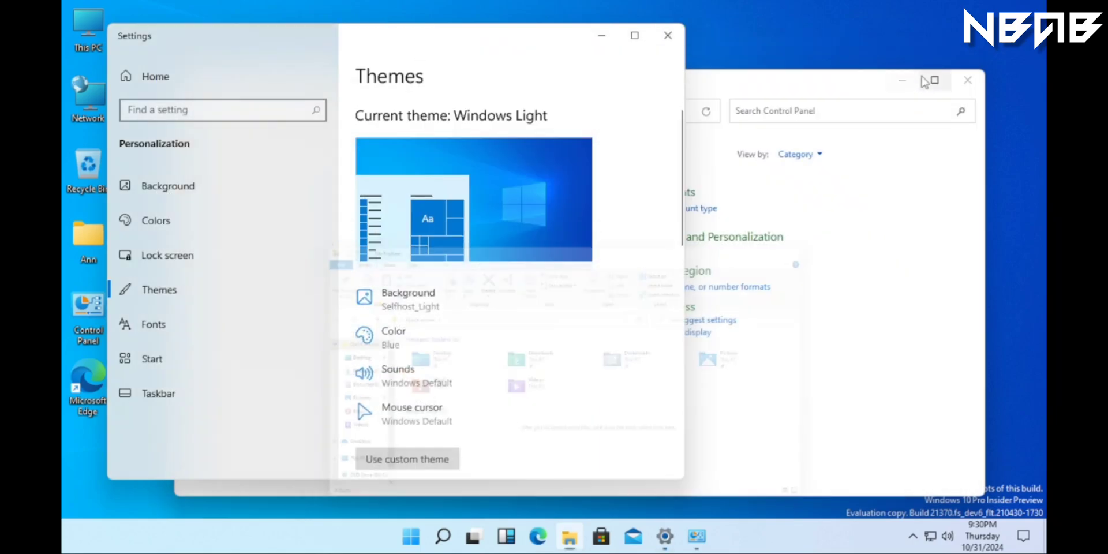
left_click(901, 81)
left_click(601, 35)
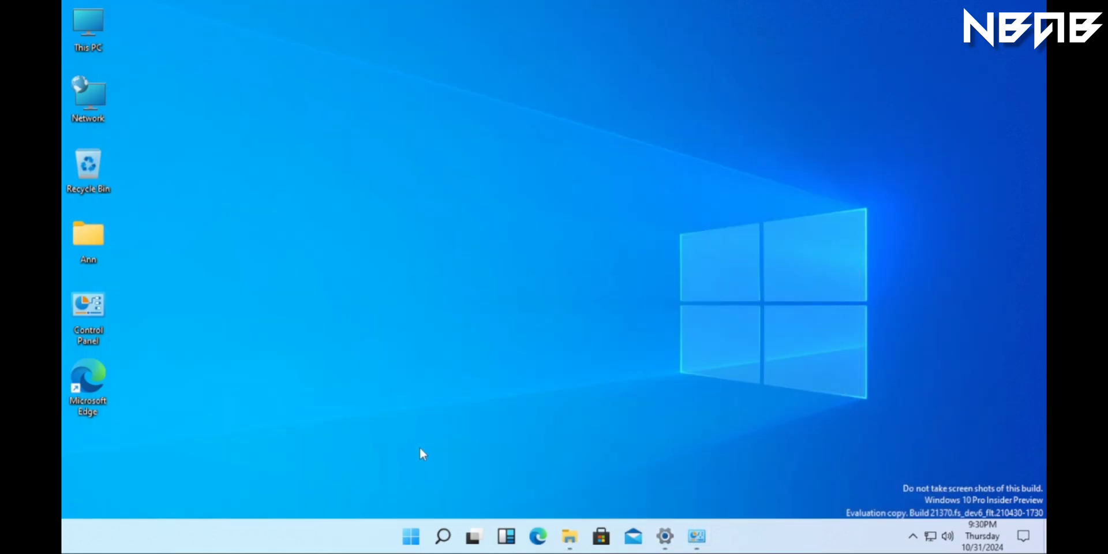
Use Task View to switch to Settings and File Explorer, and minimize both windows
left_click(473, 548)
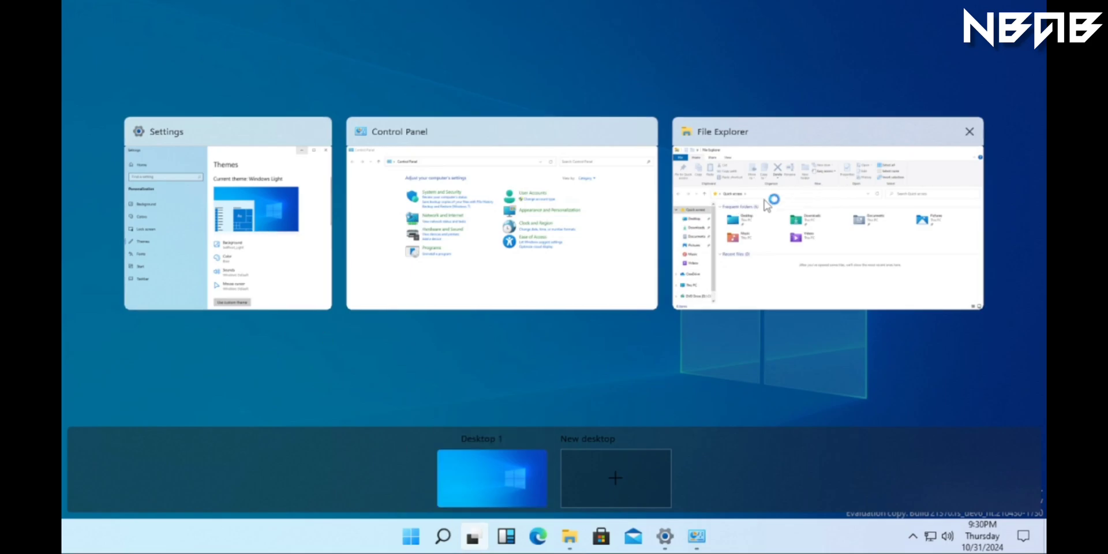
left_click(268, 207)
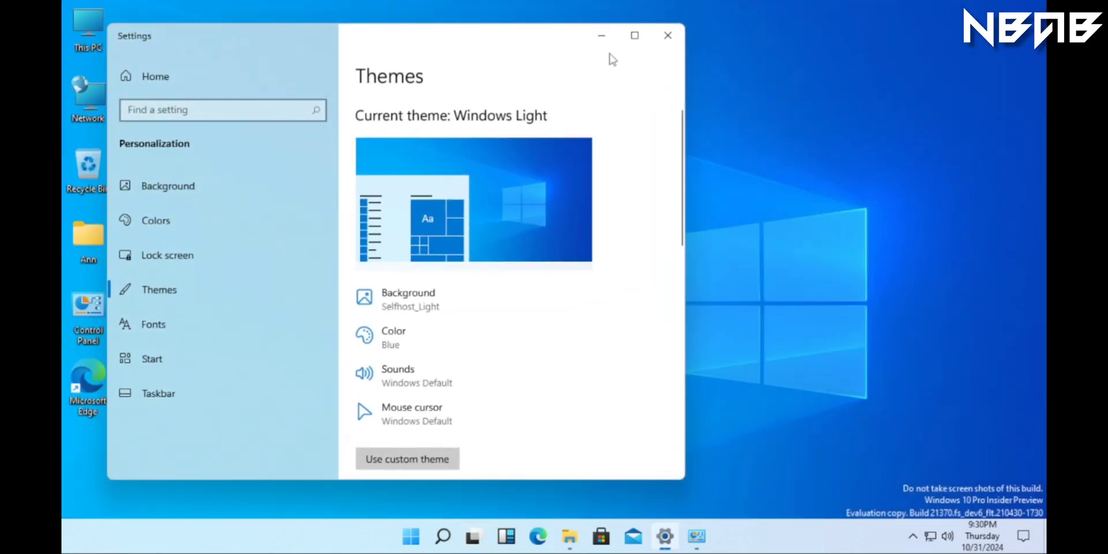
left_click(476, 541)
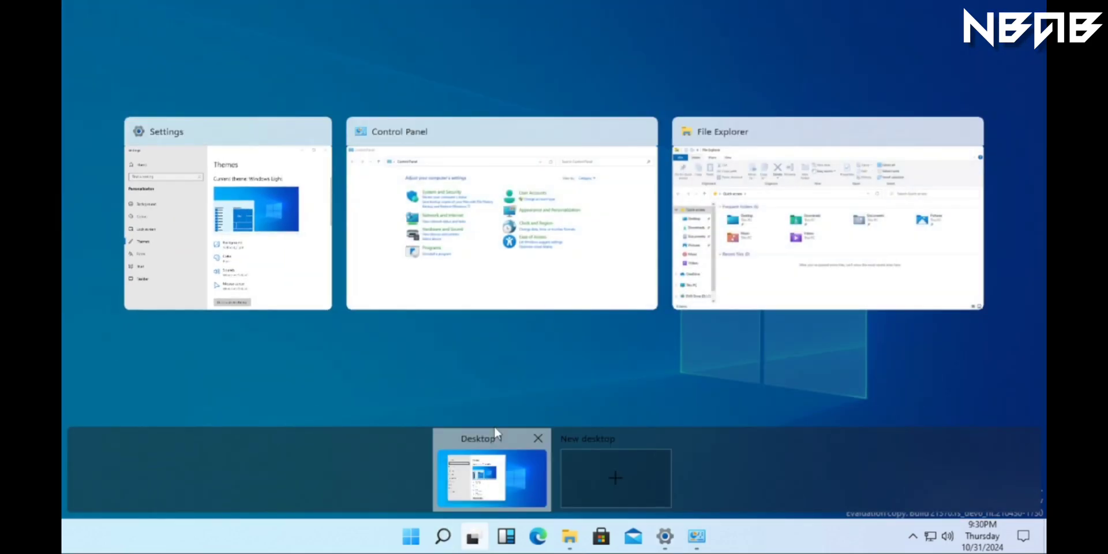
left_click(886, 202)
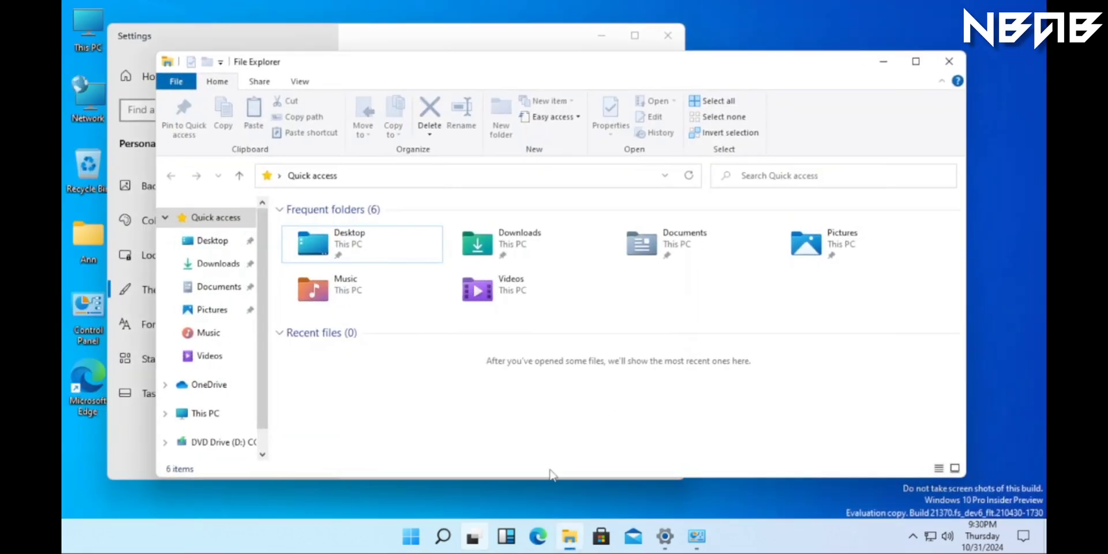
left_click(474, 542)
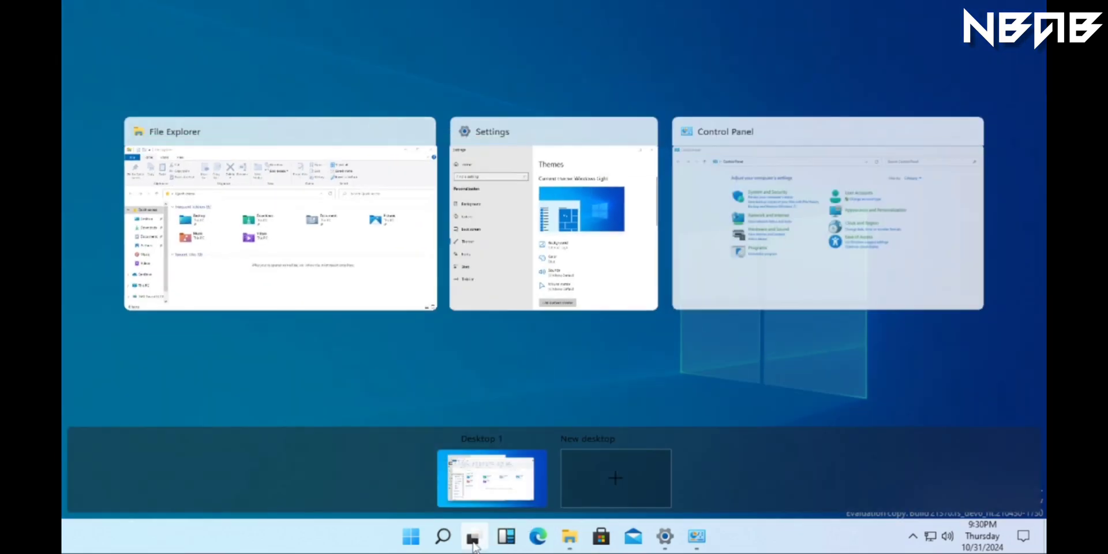
left_click(307, 295)
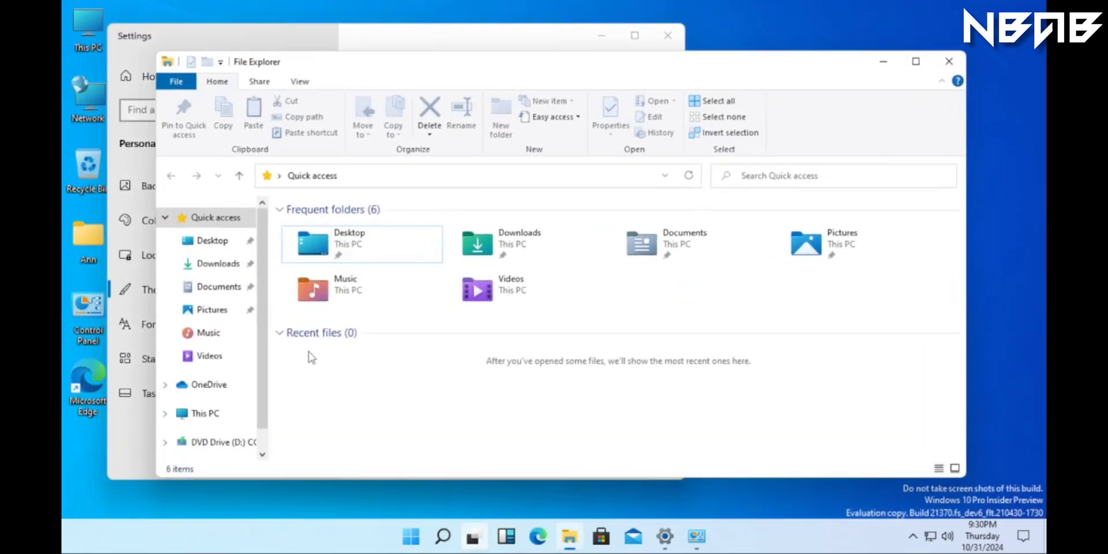
left_click(883, 62)
left_click(602, 35)
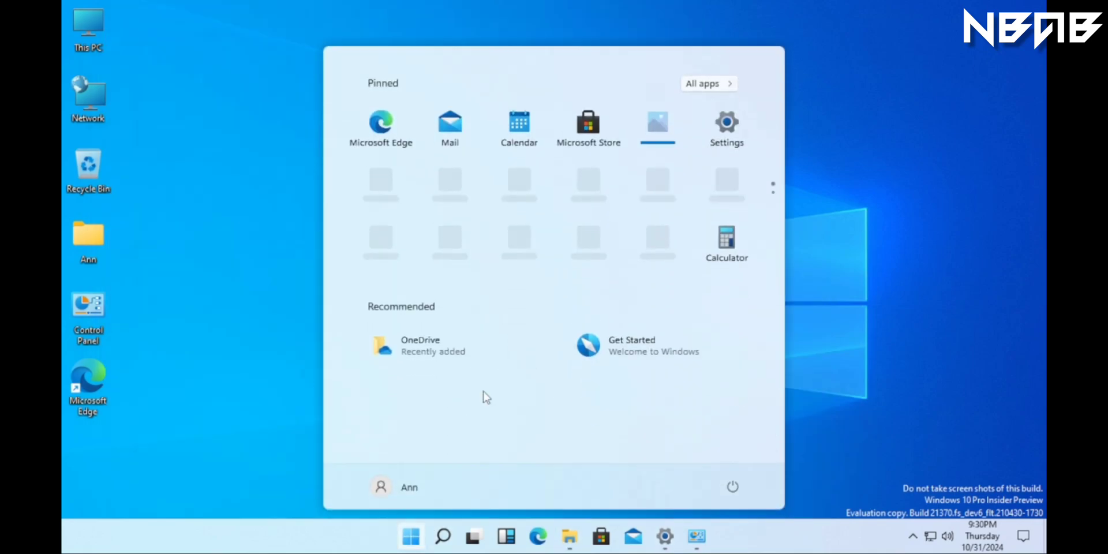
Browse the full list of installed apps in the Start menu
left_click(709, 83)
scroll(637, 205, "down", 5)
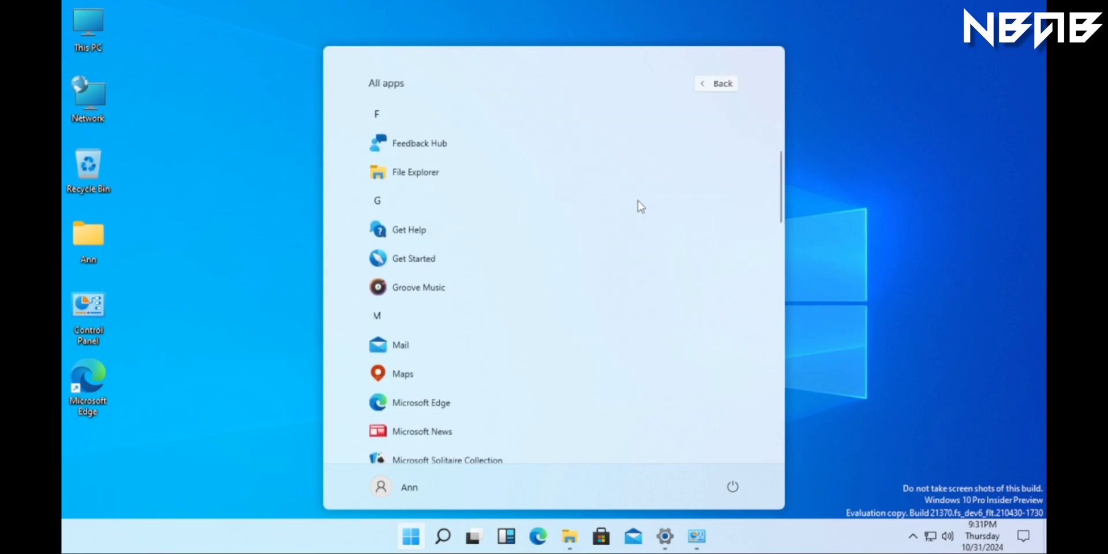
scroll(638, 205, "down", 2)
scroll(638, 205, "up", 6)
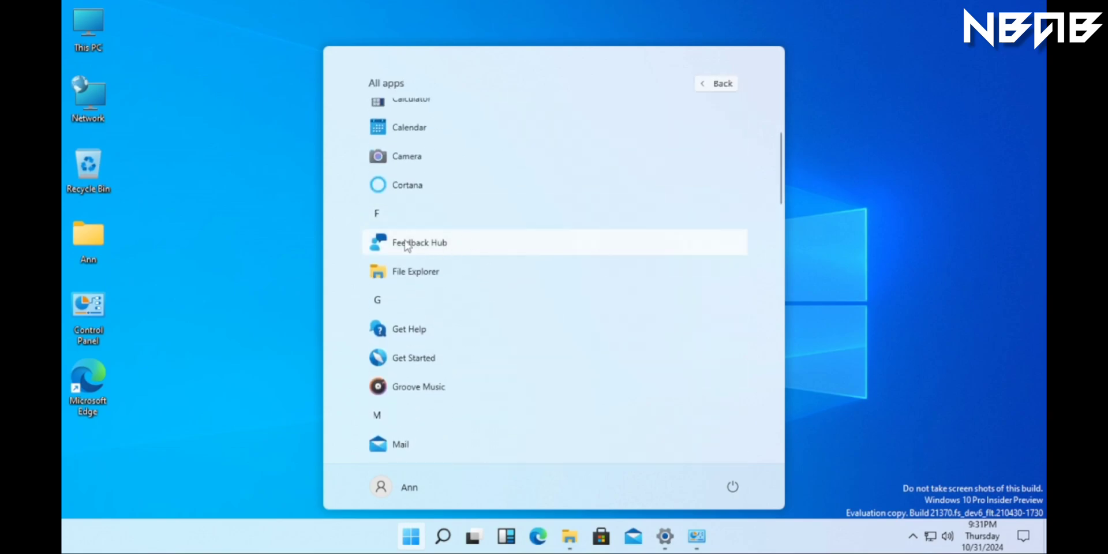
scroll(615, 233, "down", 10)
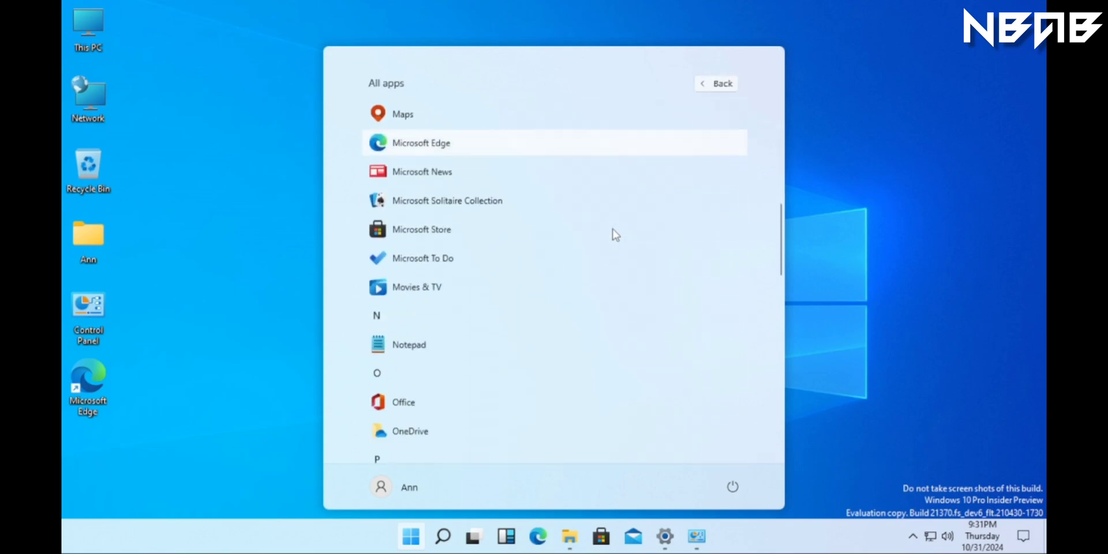
Browse the all apps list and expand the Windows Accessories and Windows Ease of Access folders
scroll(613, 233, "up", 5)
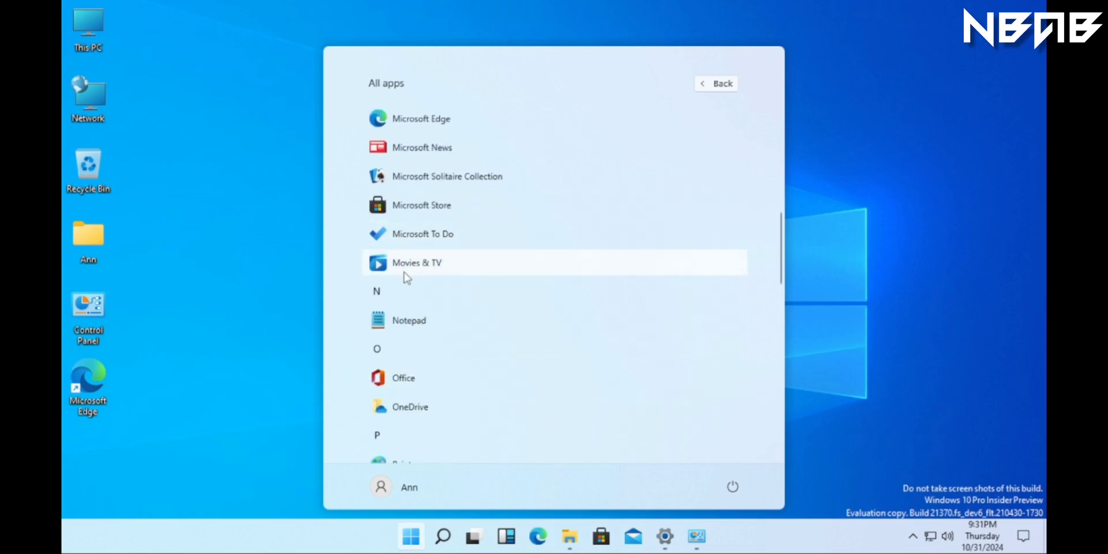
scroll(507, 262, "down", 8)
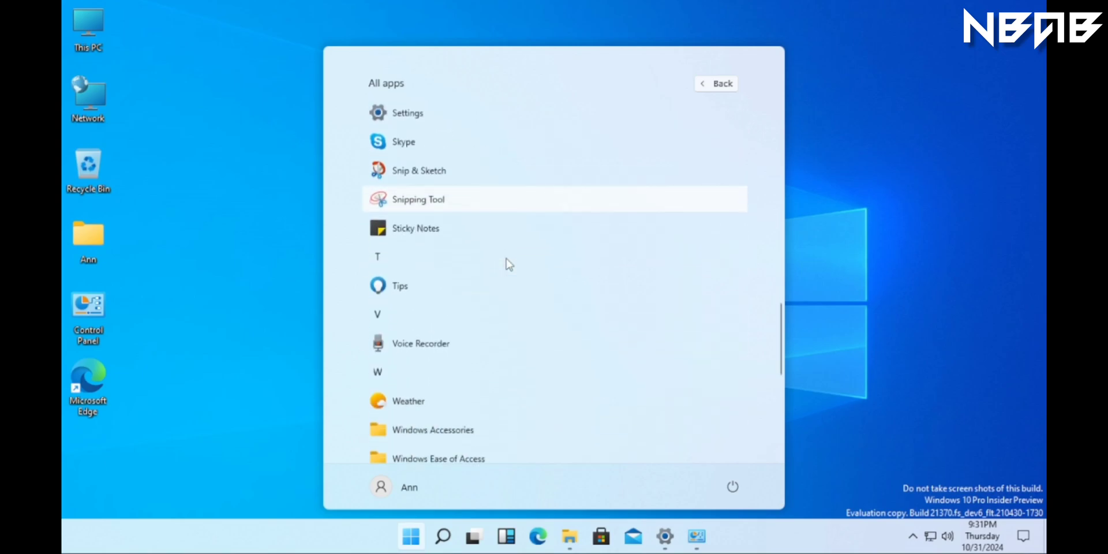
scroll(507, 263, "up", 3)
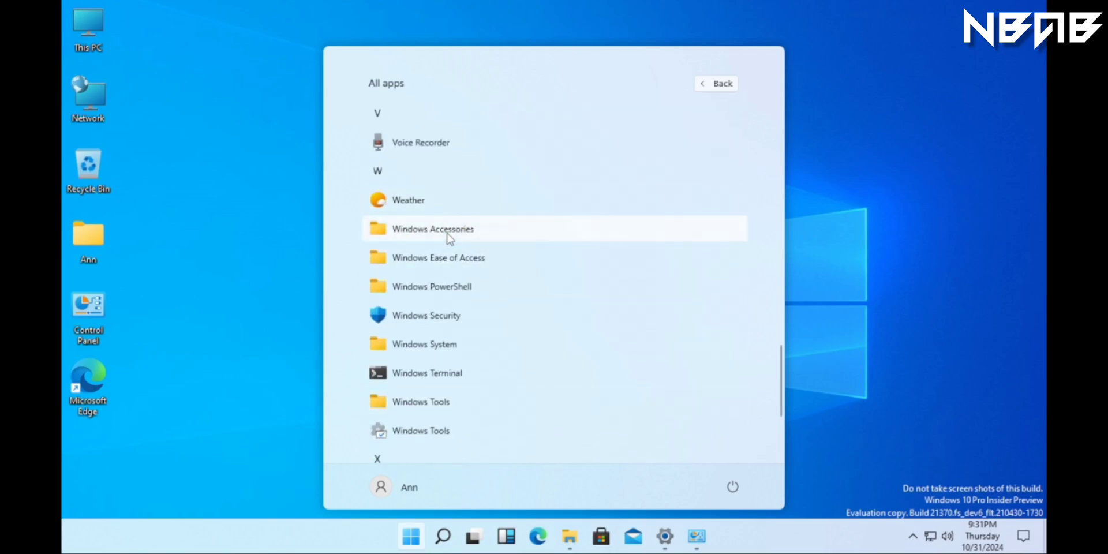
left_click(449, 236)
scroll(449, 238, "down", 5)
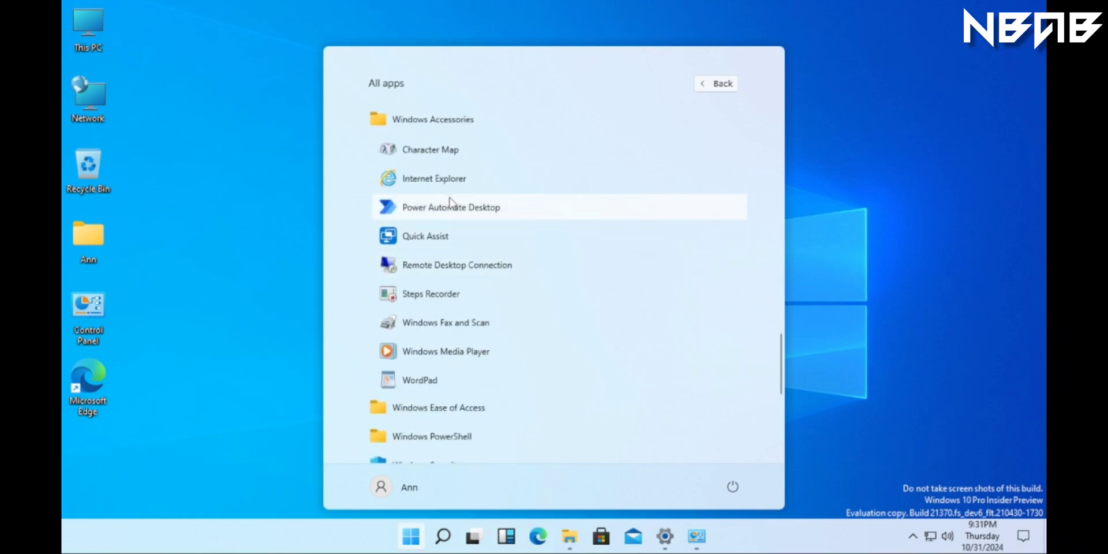
scroll(451, 204, "down", 1)
left_click(440, 197)
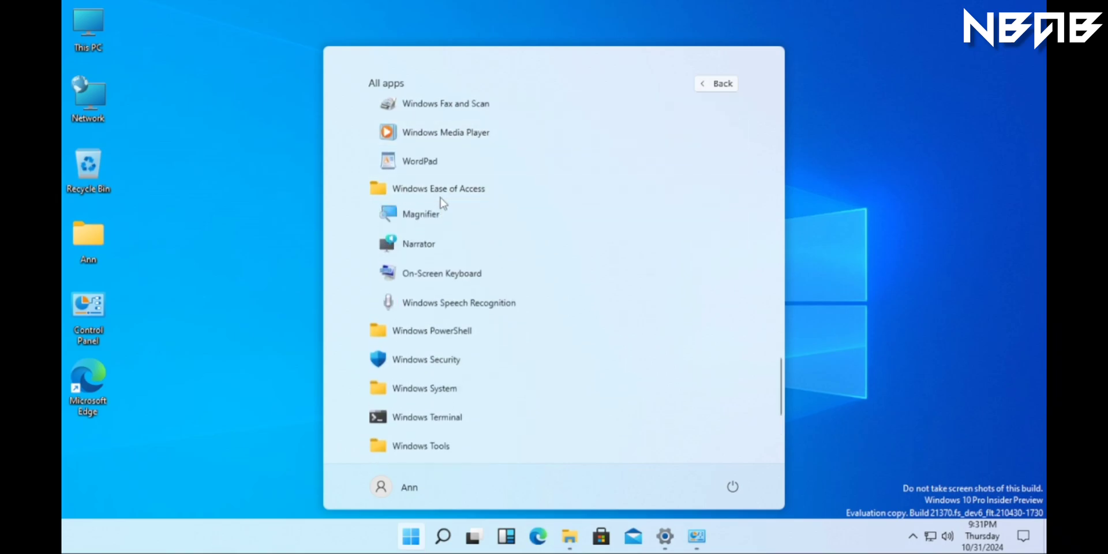
Expand the Windows PowerShell, Windows System and Windows Tools folders to view their contents, and close the Start menu
scroll(442, 209, "down", 1)
left_click(440, 278)
scroll(443, 272, "down", 5)
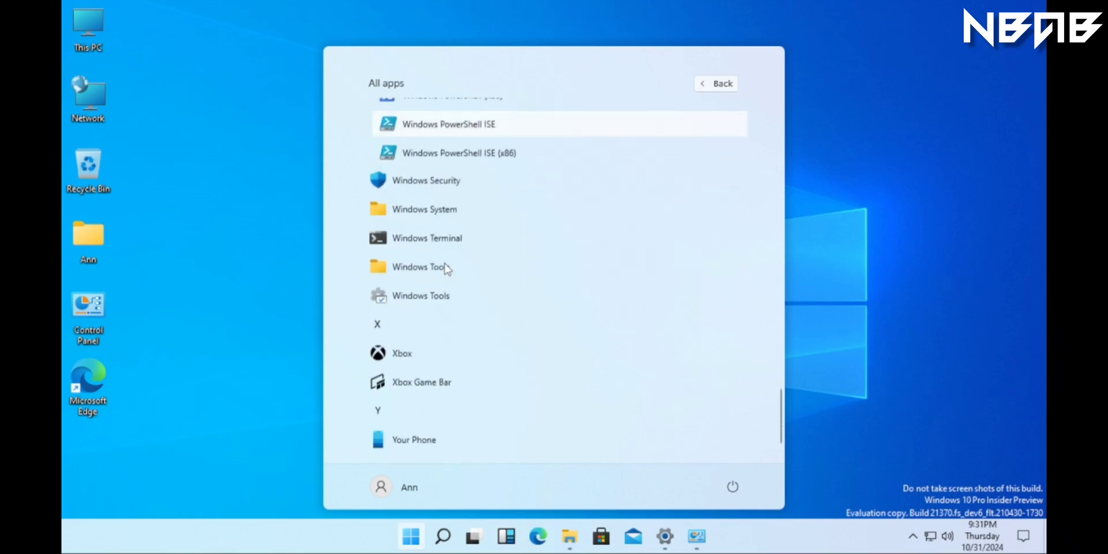
left_click(433, 191)
scroll(434, 191, "down", 3)
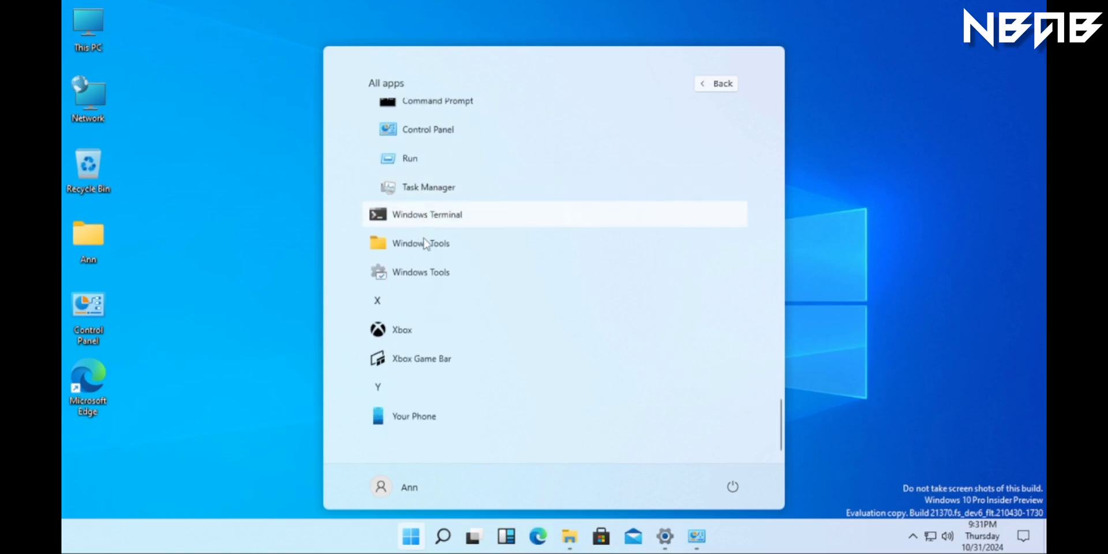
left_click(425, 253)
scroll(456, 237, "down", 5)
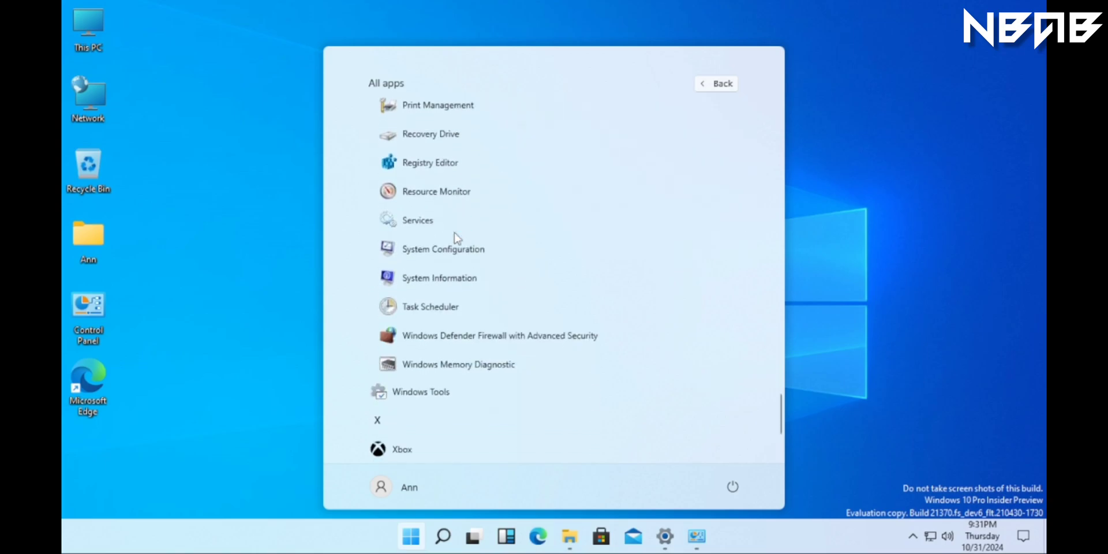
left_click(864, 359)
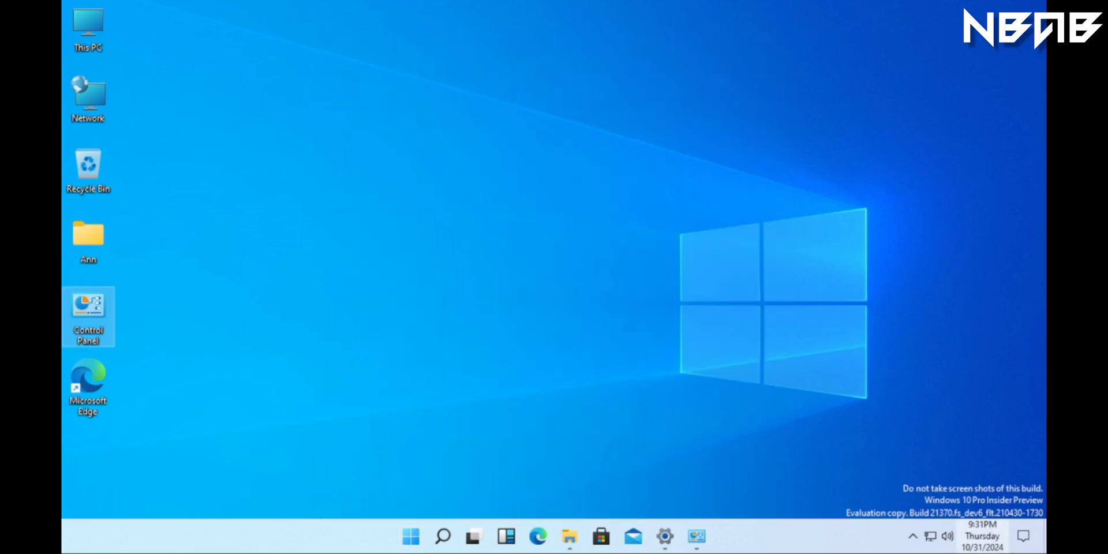
Look through the taskbar flyouts, including notifications, calendar and hidden tray icons, and dismiss them
left_click(1023, 536)
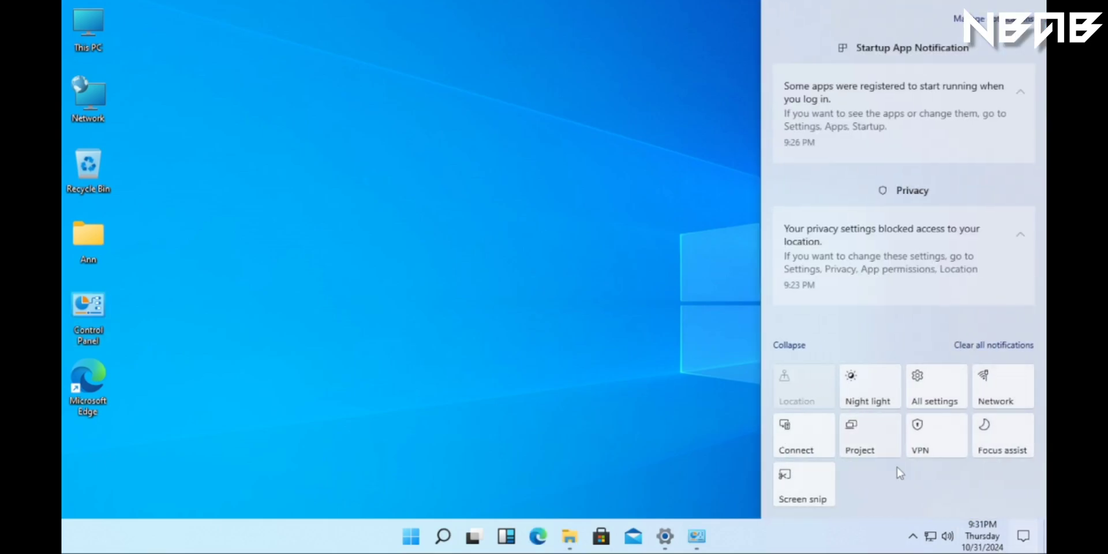
left_click(966, 531)
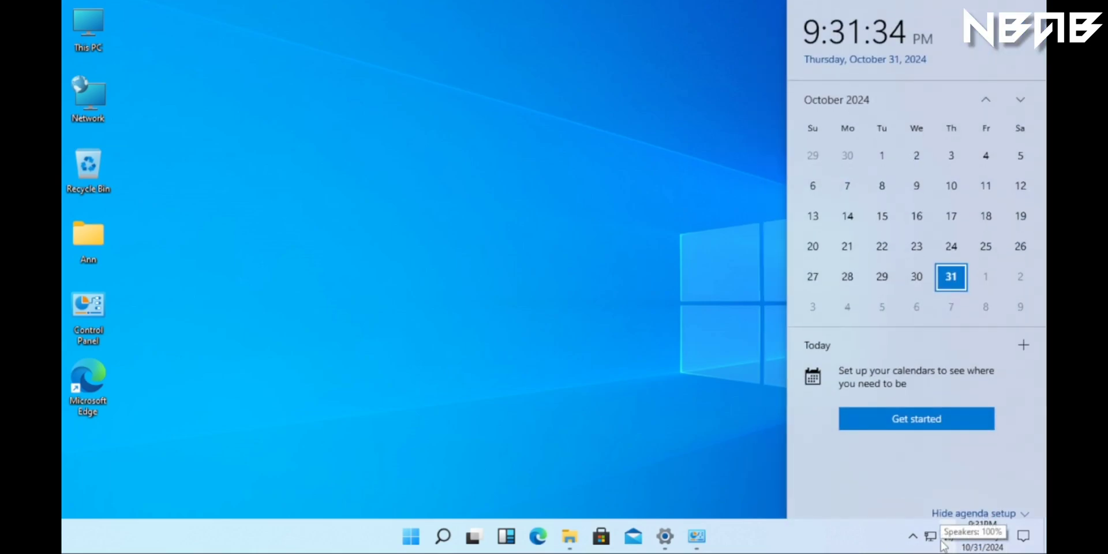
left_click(951, 545)
left_click(923, 537)
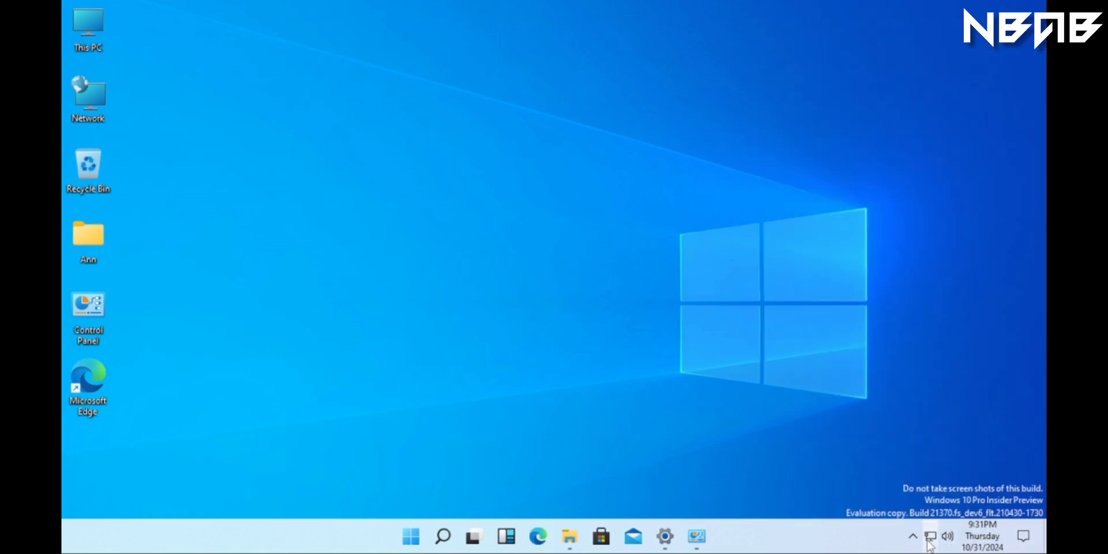
left_click(914, 536)
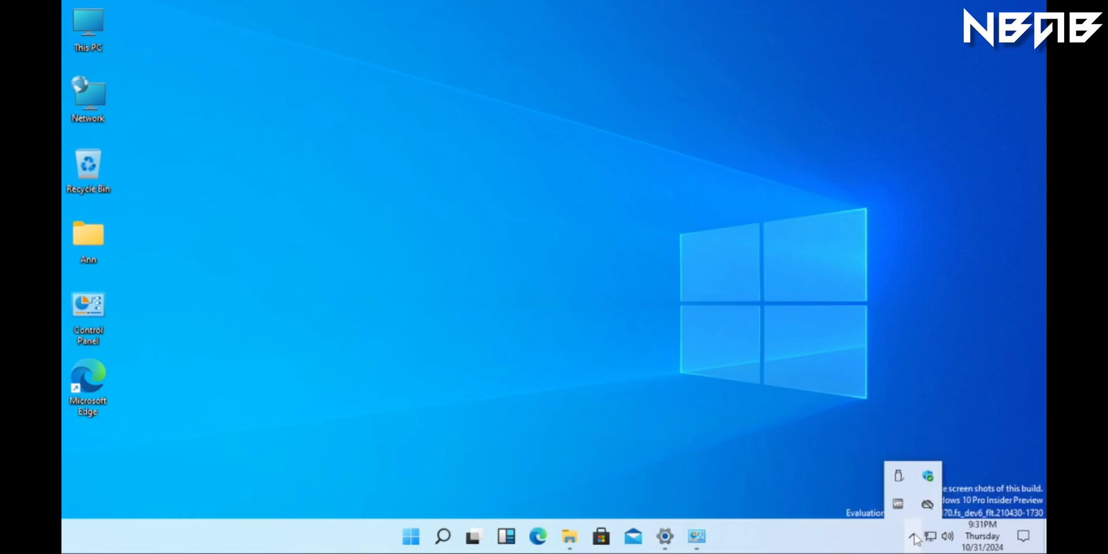
left_click(725, 442)
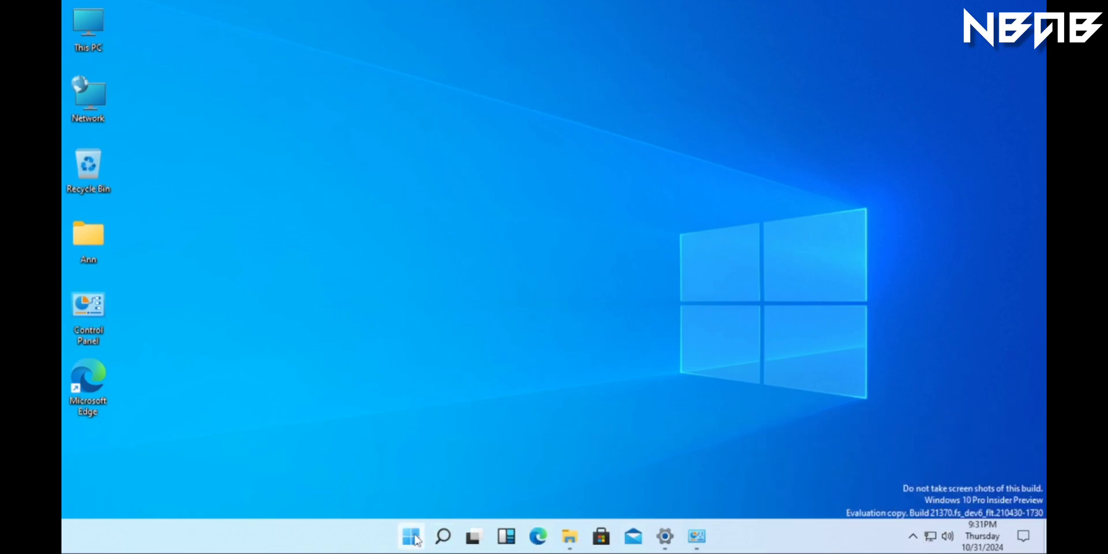
Search Windows for "settings", open the Settings app from the results and close its window
left_click(412, 537)
left_click(445, 548)
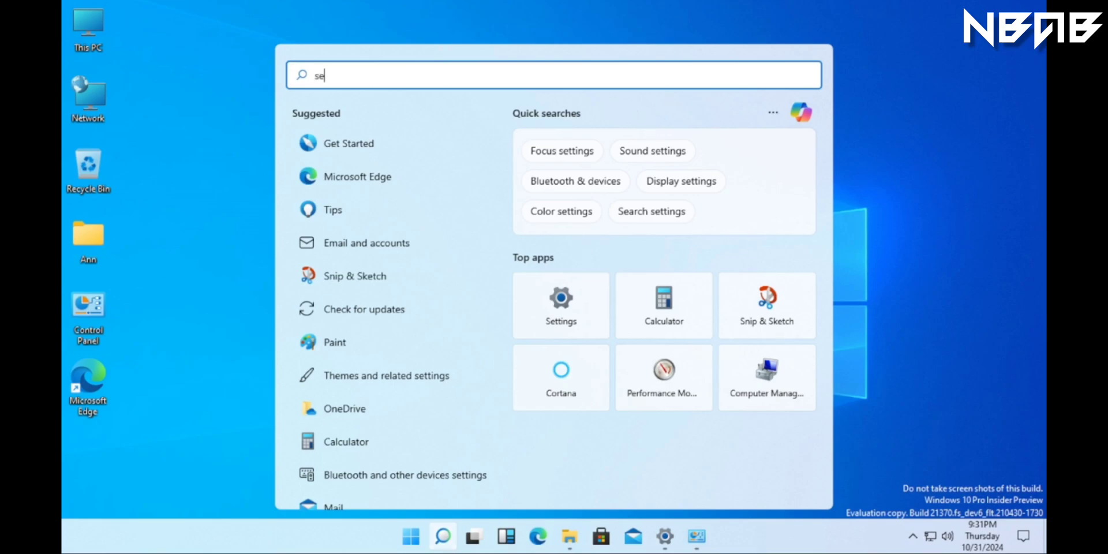
type("setting")
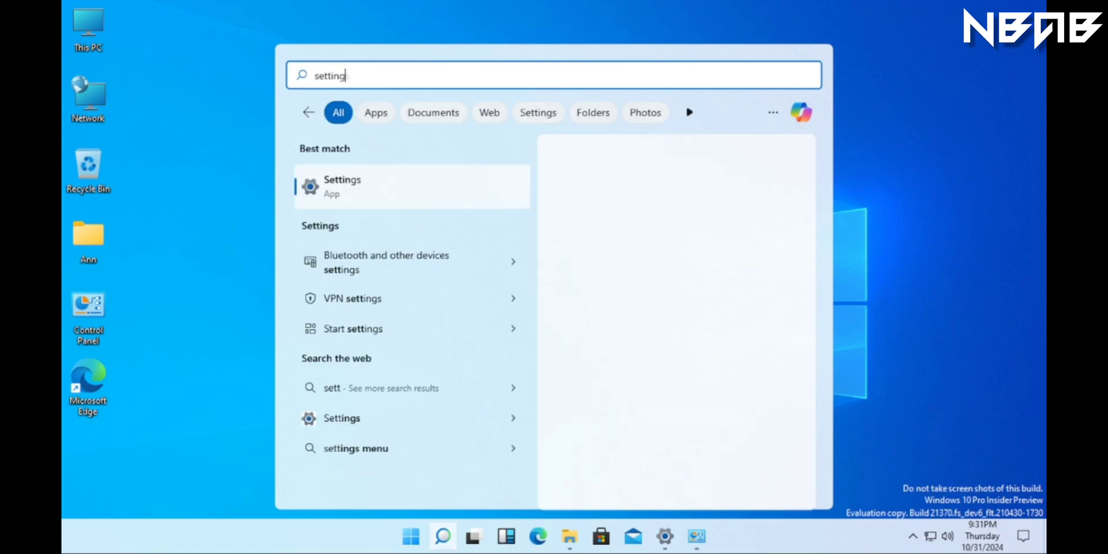
type("s")
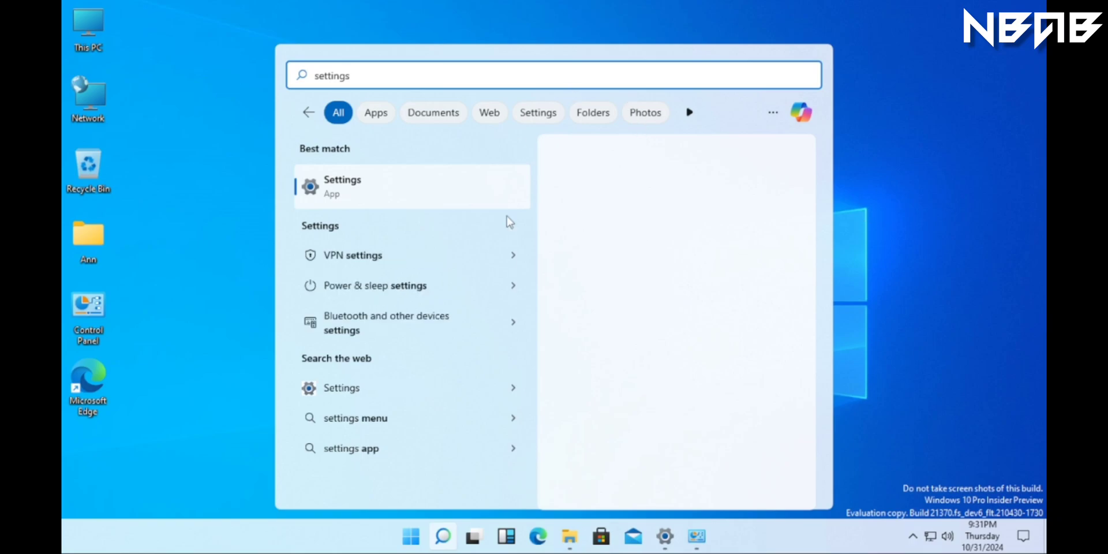
left_click(438, 201)
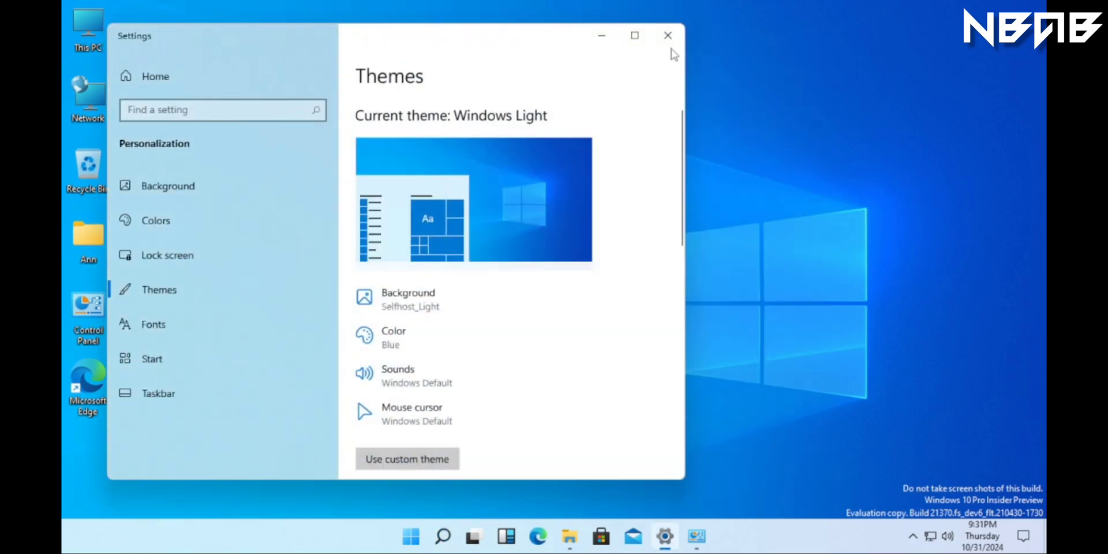
left_click(668, 35)
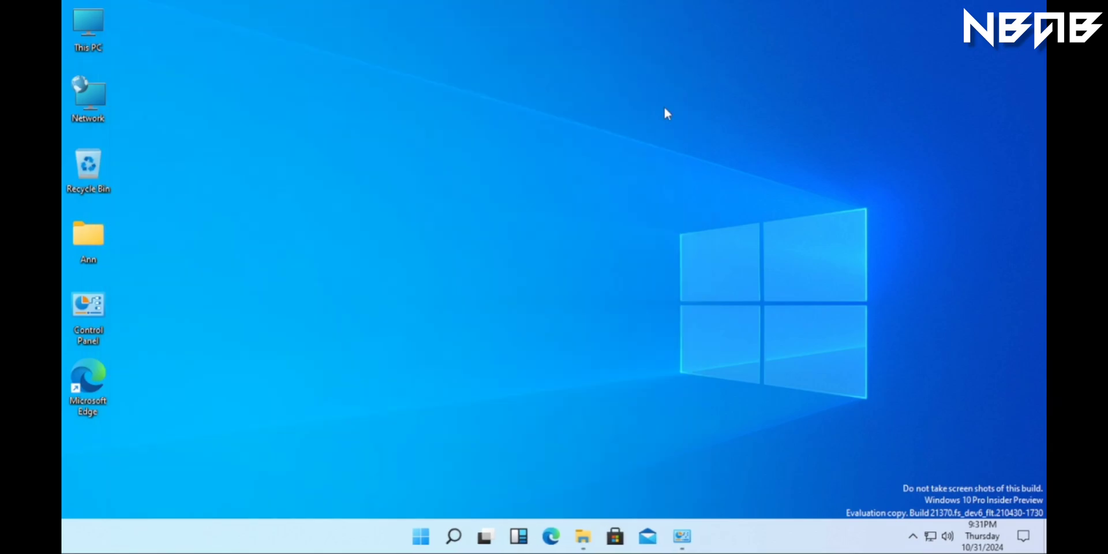
Restore the minimized File Explorer and Control Panel windows and close both
left_click(586, 536)
left_click(949, 60)
left_click(681, 536)
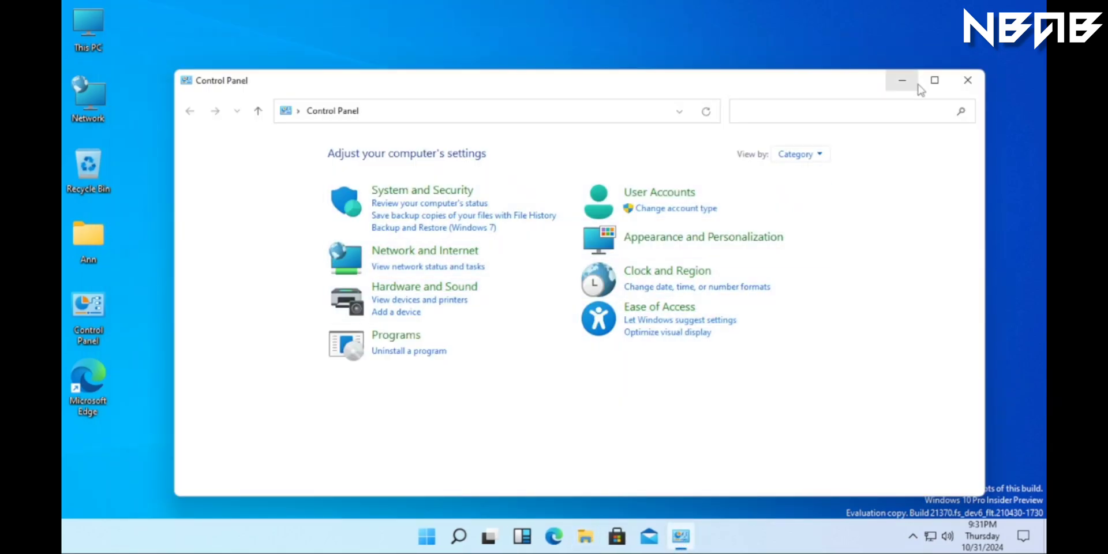
left_click(968, 80)
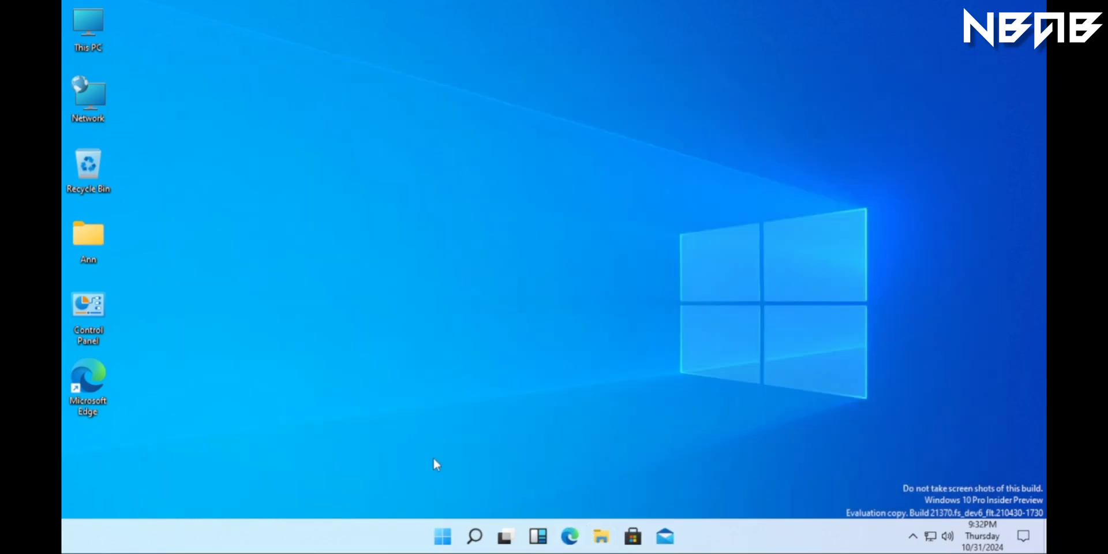
Open a new File Explorer window and view This PC and the Downloads folder
key("super+e")
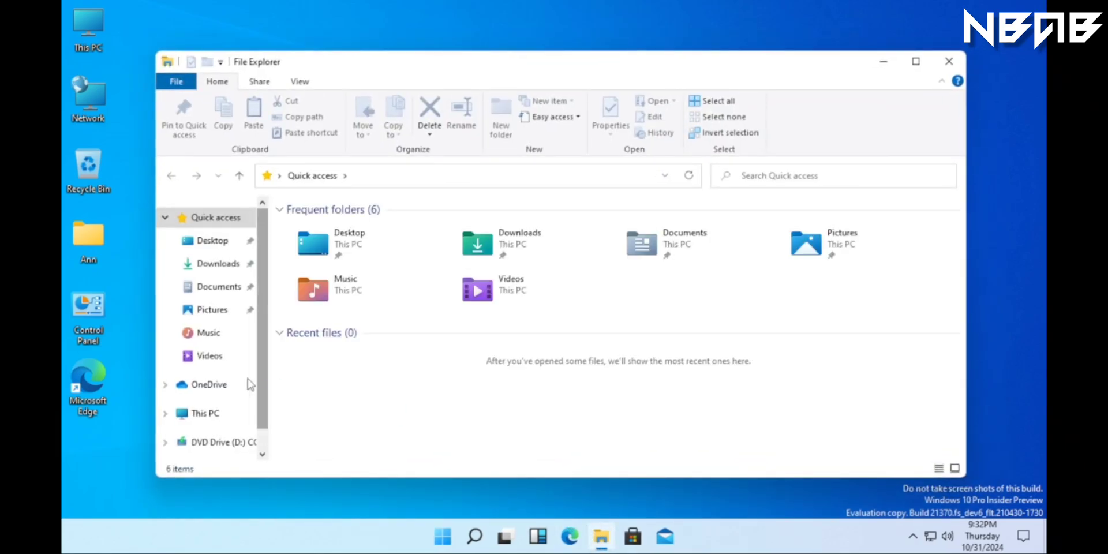
left_click(206, 421)
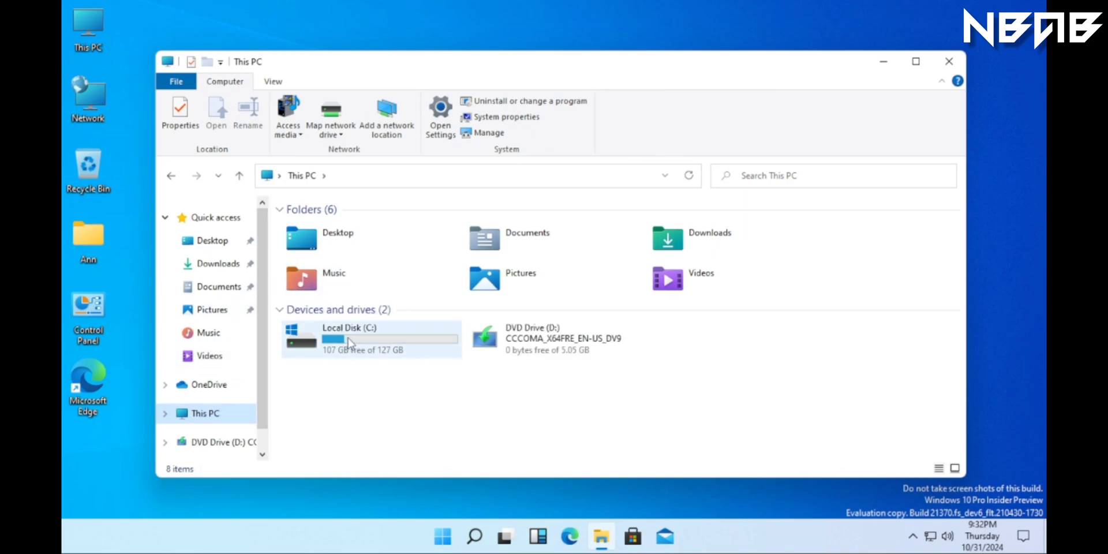
left_click(219, 264)
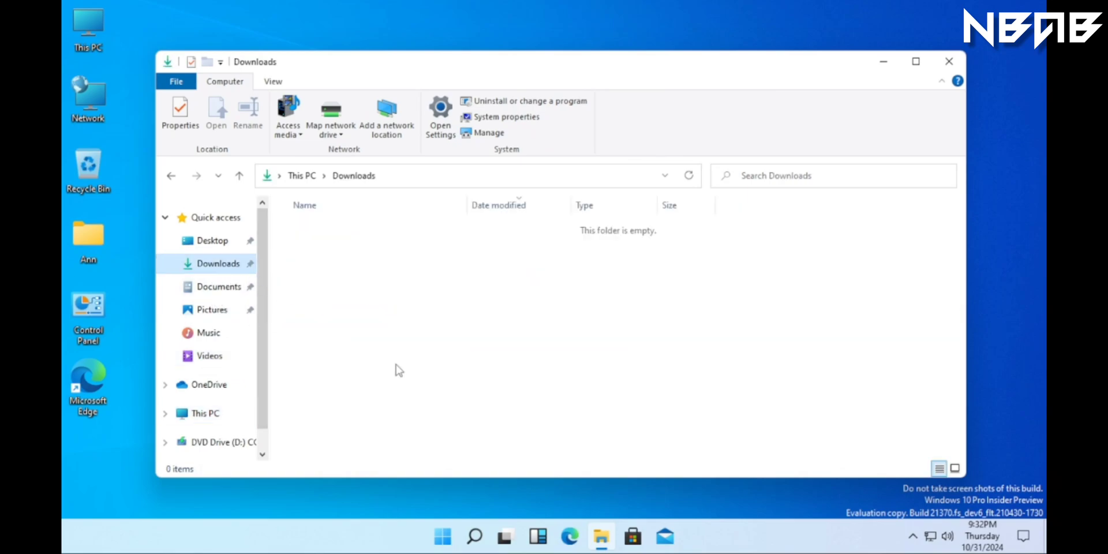
Check the context menu of the Downloads folder background and minimize File Explorer
right_click(405, 372)
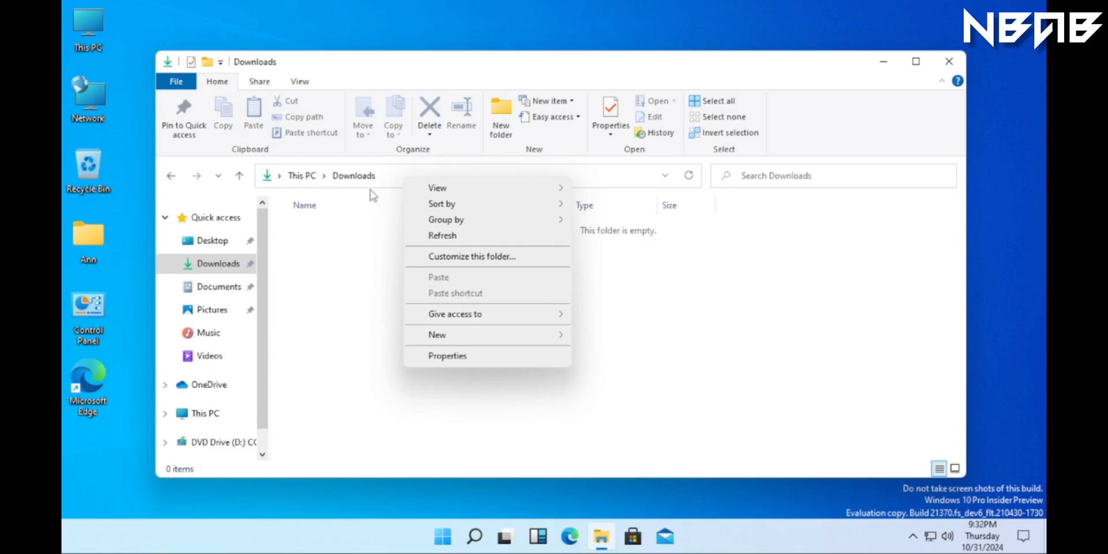
left_click(883, 62)
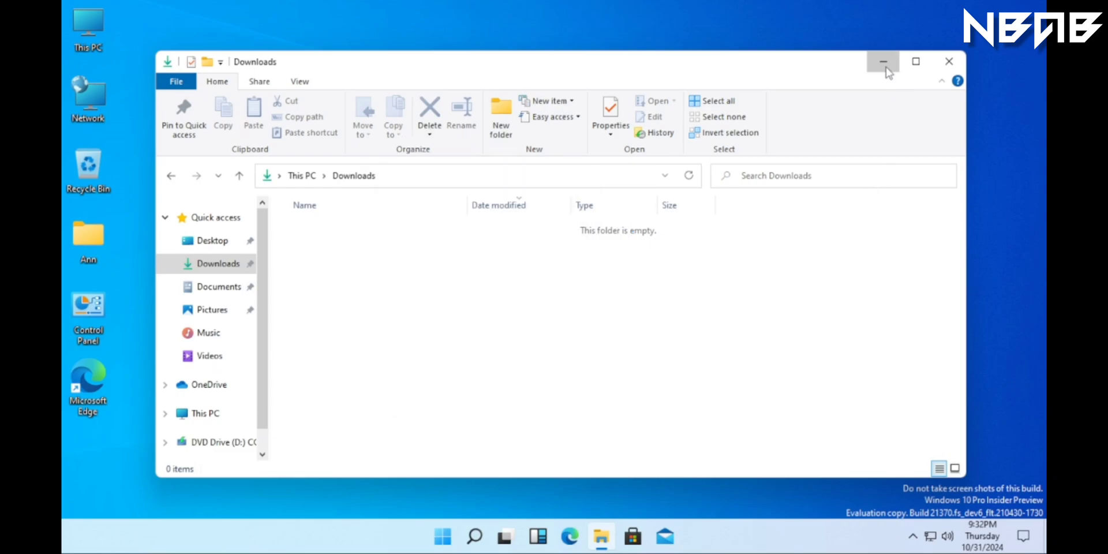
left_click(883, 63)
View the context menus of the desktop and the This PC icon, dismissing each one
right_click(438, 282)
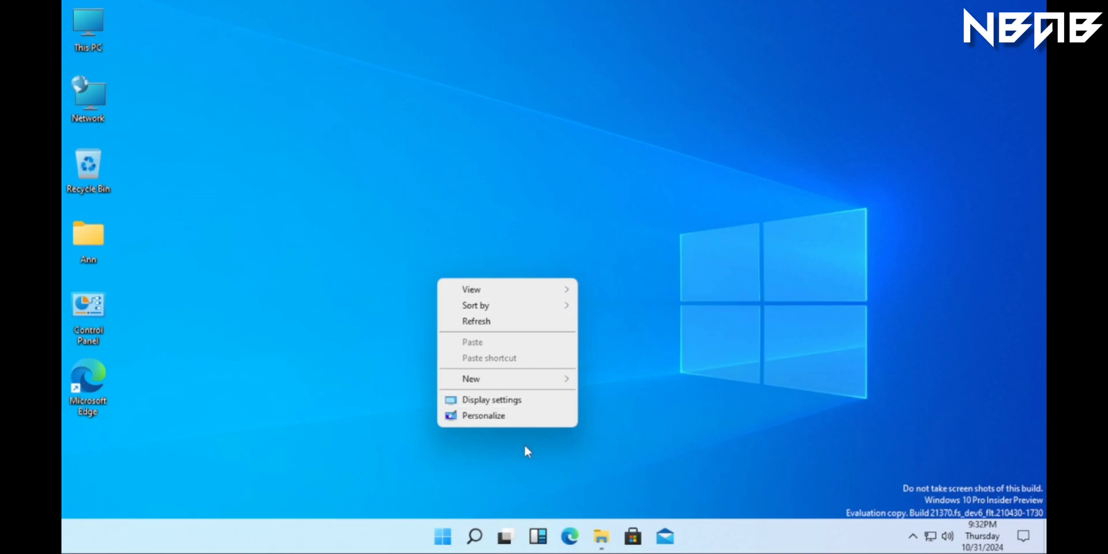
left_click(522, 465)
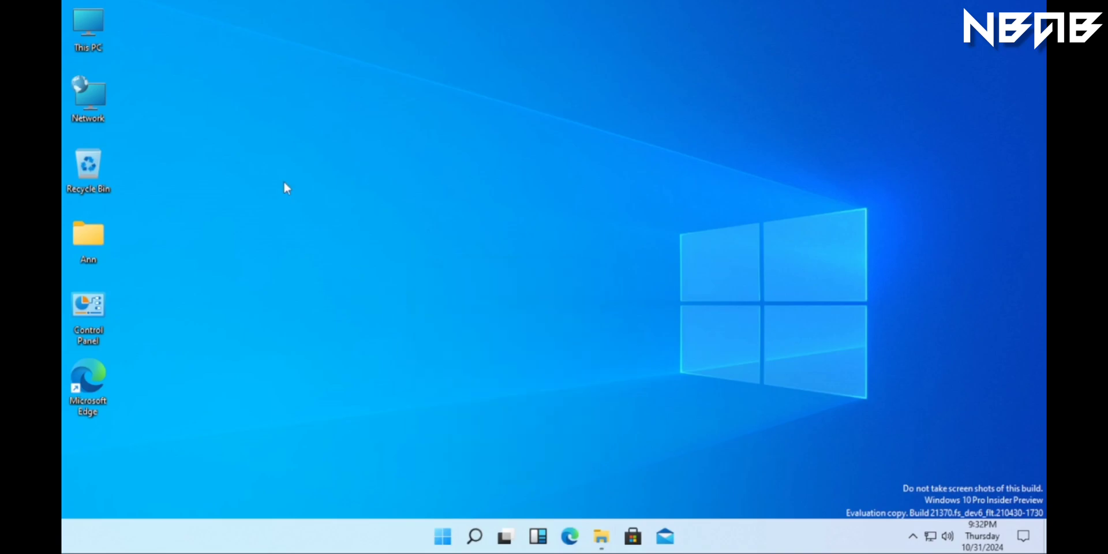
right_click(81, 28)
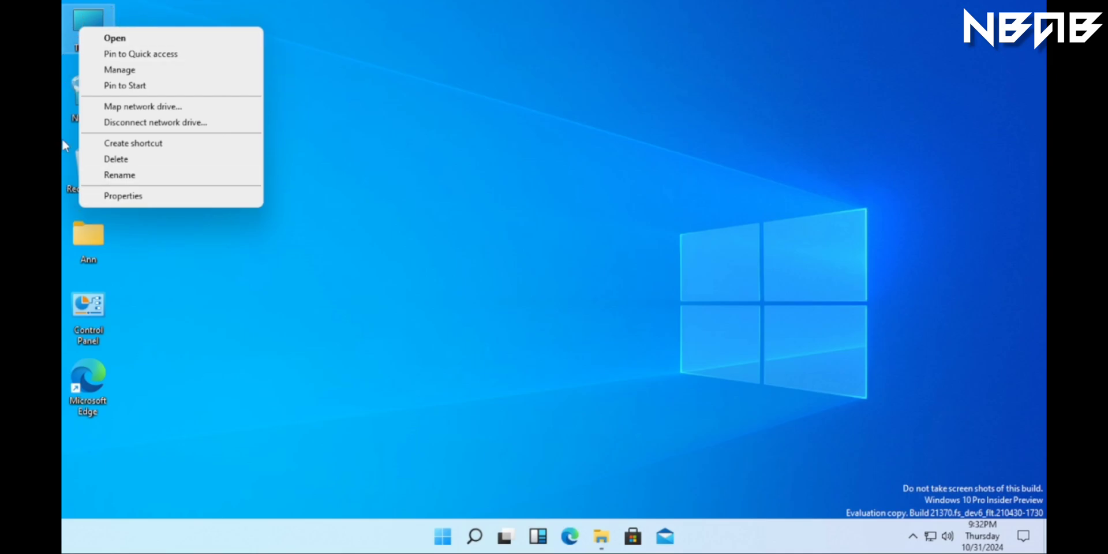
left_click(363, 139)
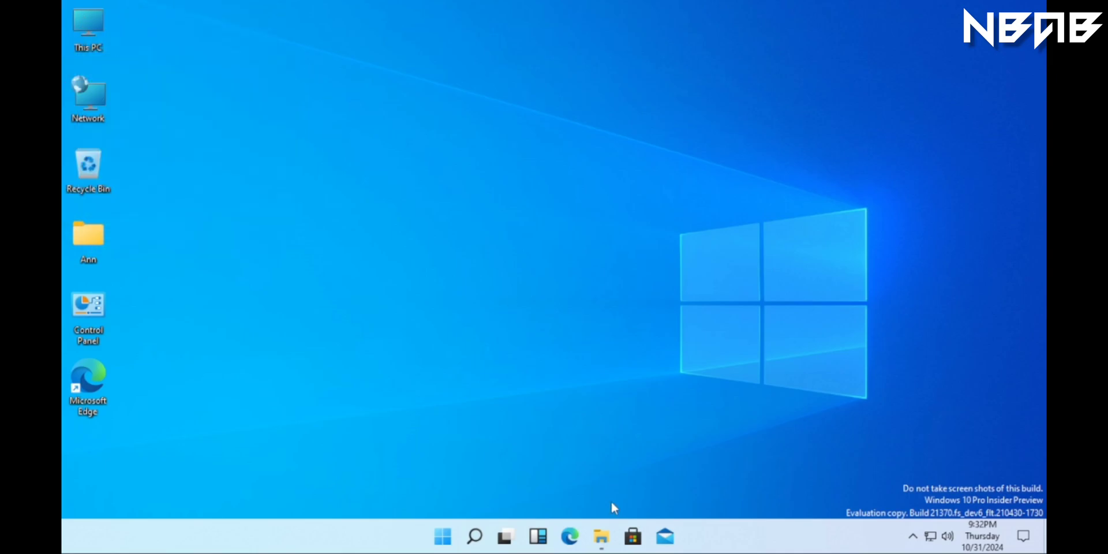
Restore File Explorer, open Mail, and use the snap layouts to place File Explorer in the left half and Mail in the right half
left_click(603, 538)
mouse_move(926, 76)
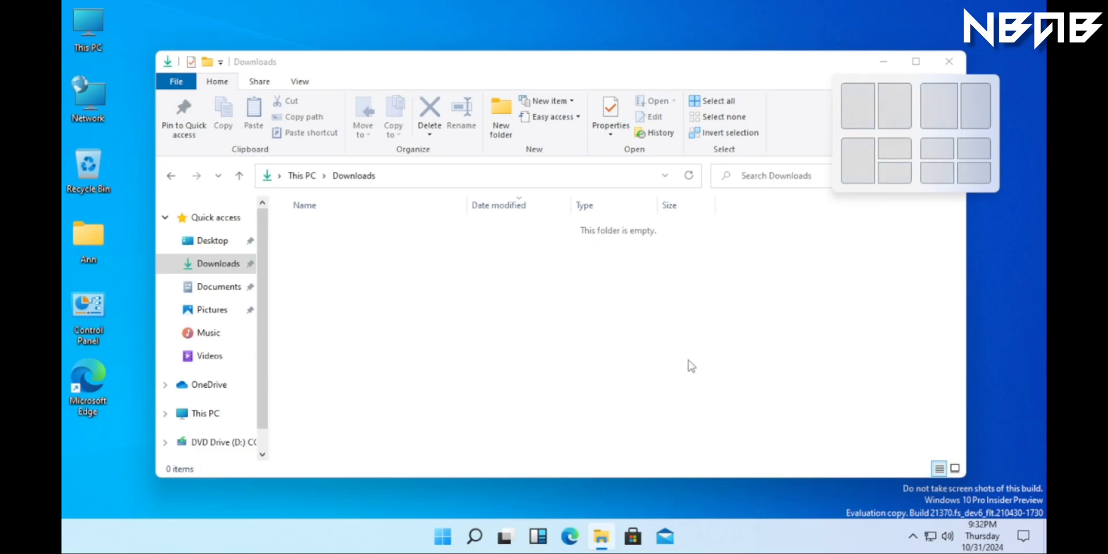
left_click(664, 538)
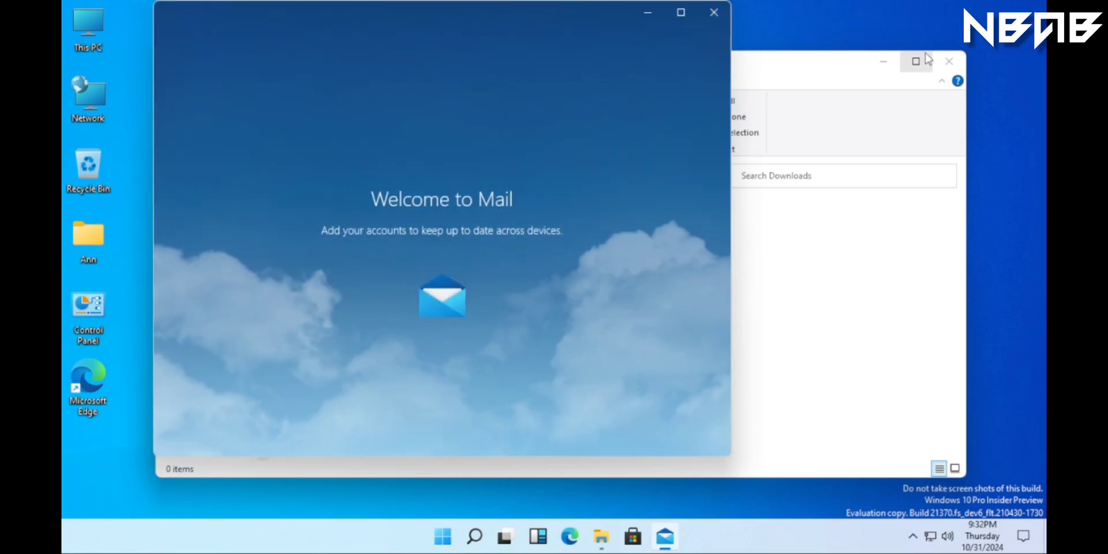
mouse_move(918, 61)
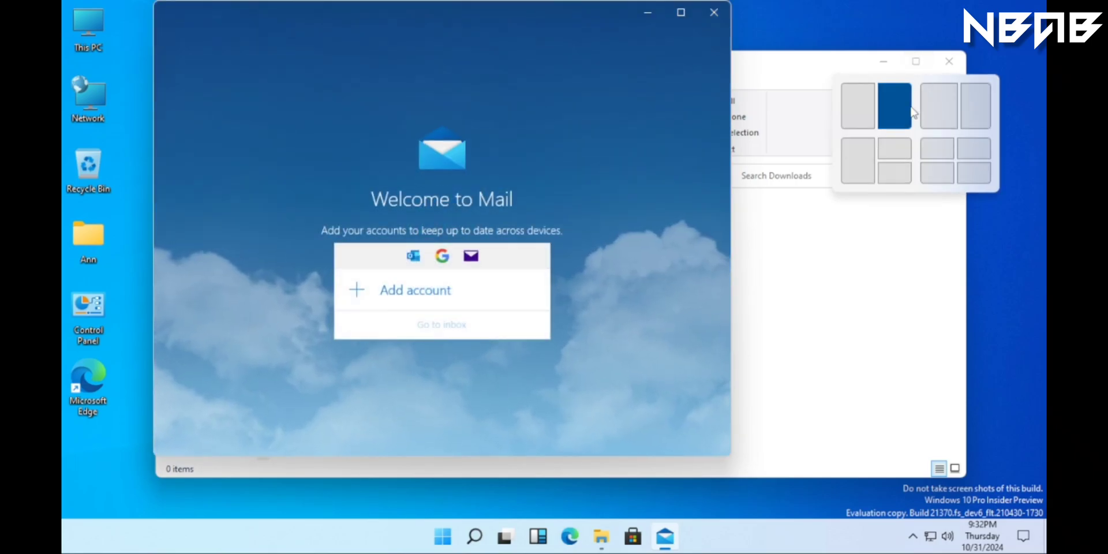
left_click(863, 105)
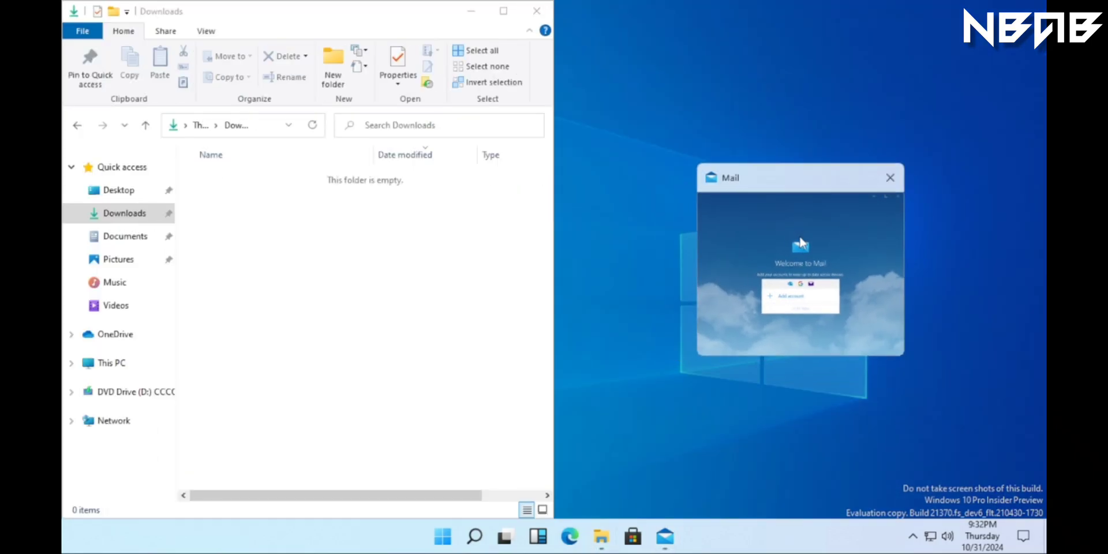
left_click(798, 234)
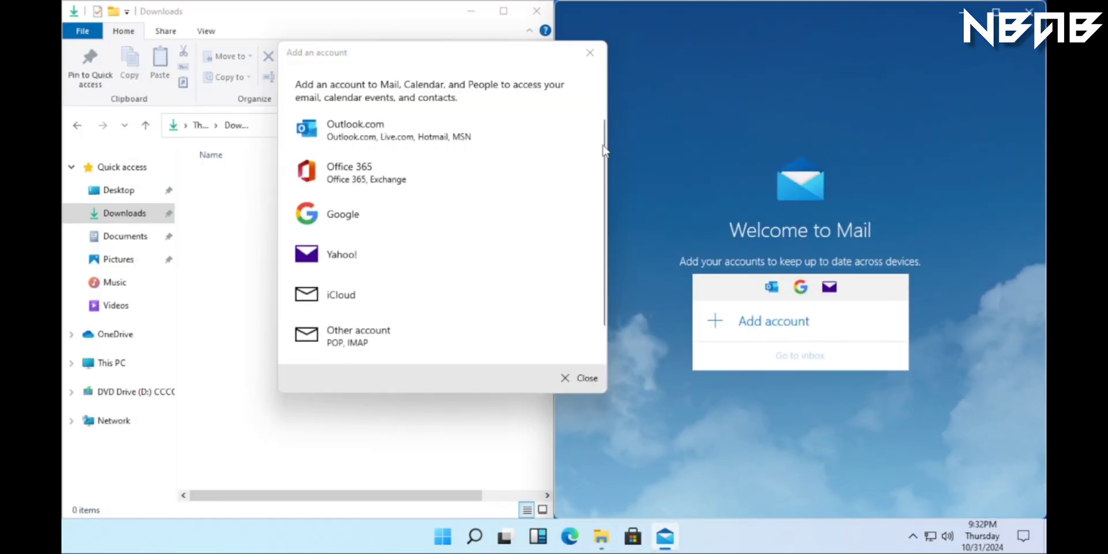
left_click(590, 53)
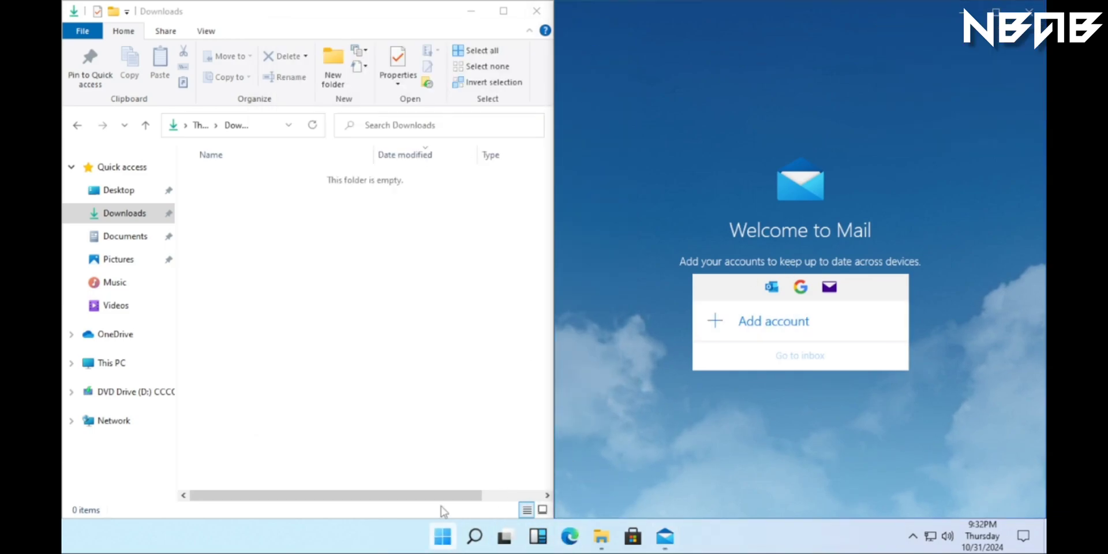
left_click(442, 537)
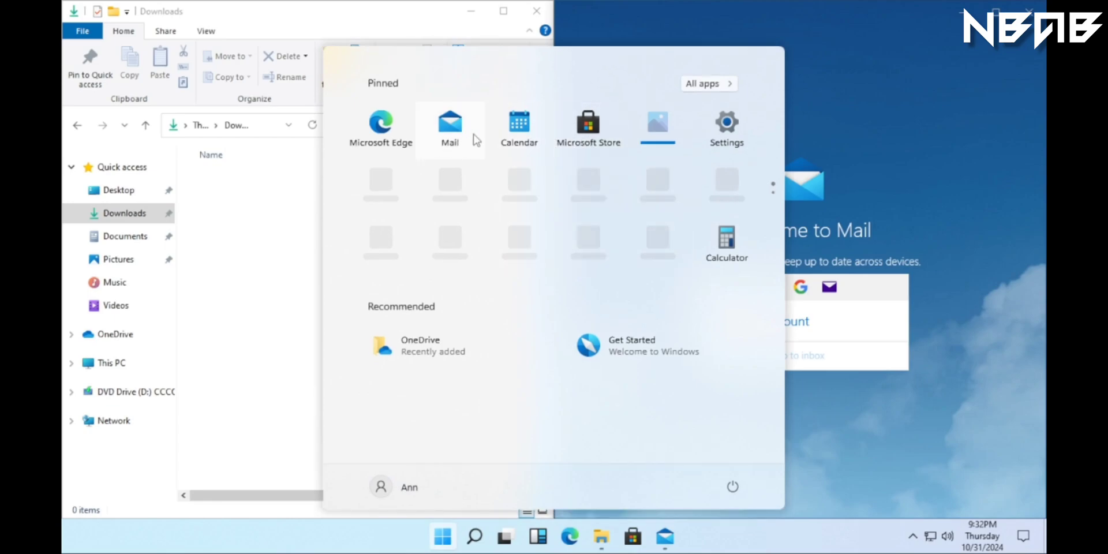
left_click(519, 141)
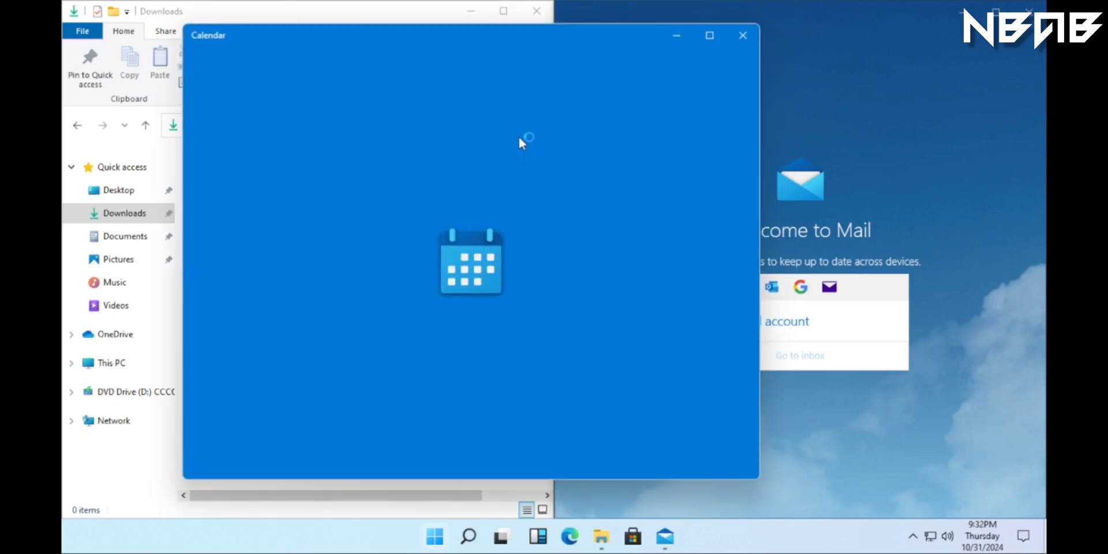
key("super")
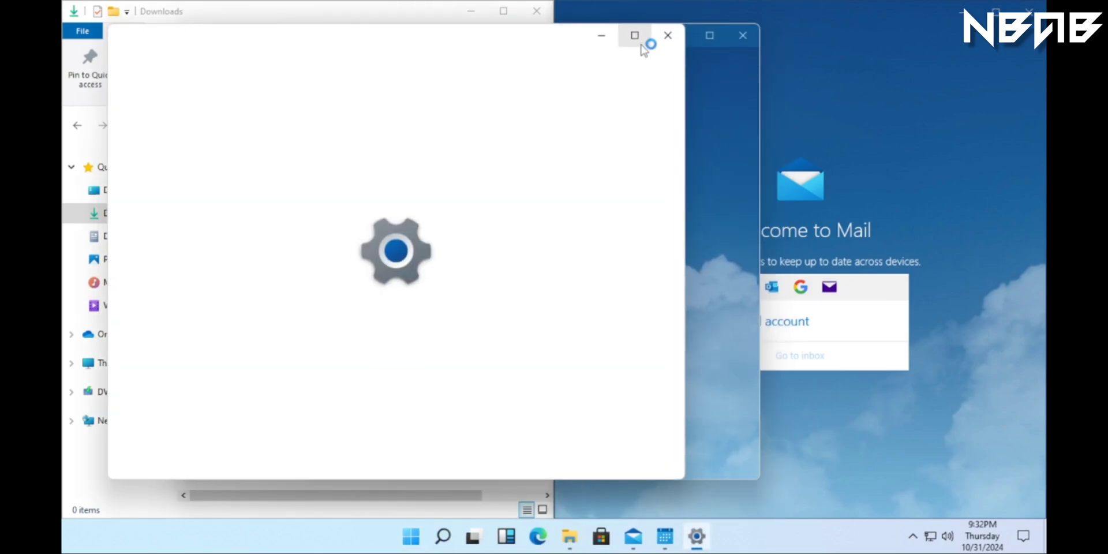
Arrange four windows in the quarter snap layout: Settings upper left, Calendar upper right, Mail lower left and Downloads lower right
mouse_move(635, 35)
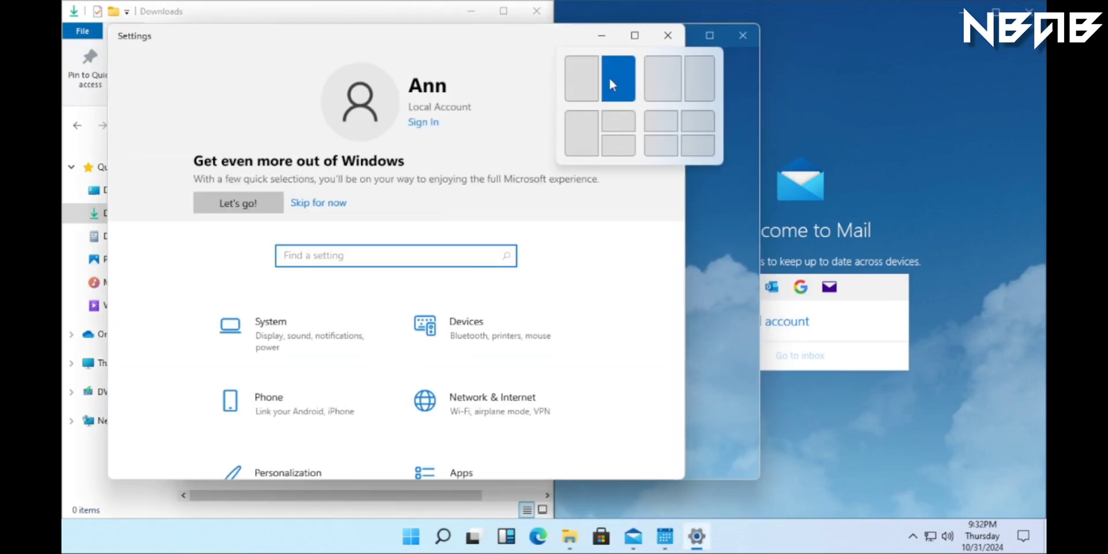
left_click(650, 124)
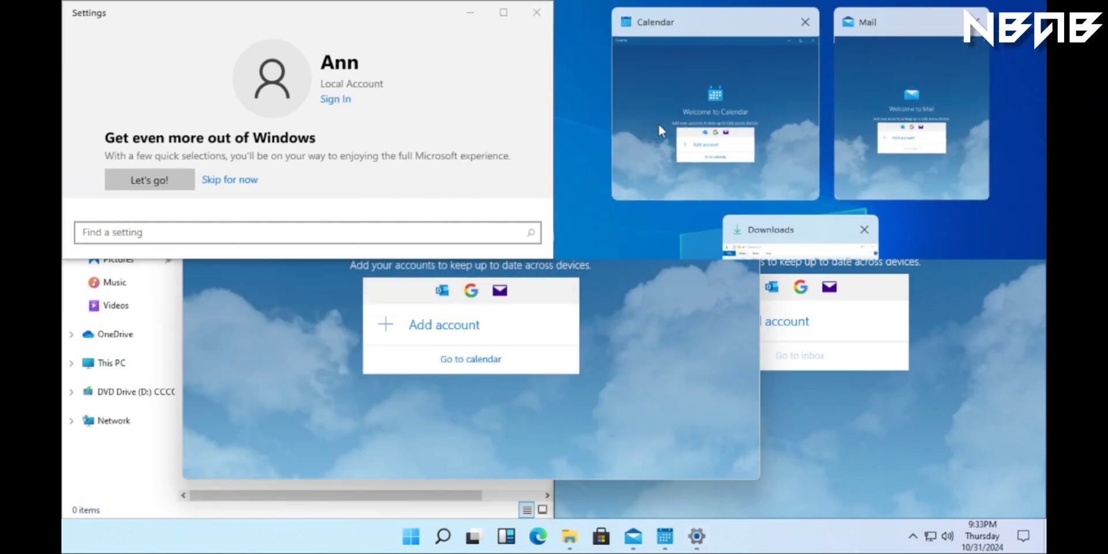
left_click(691, 106)
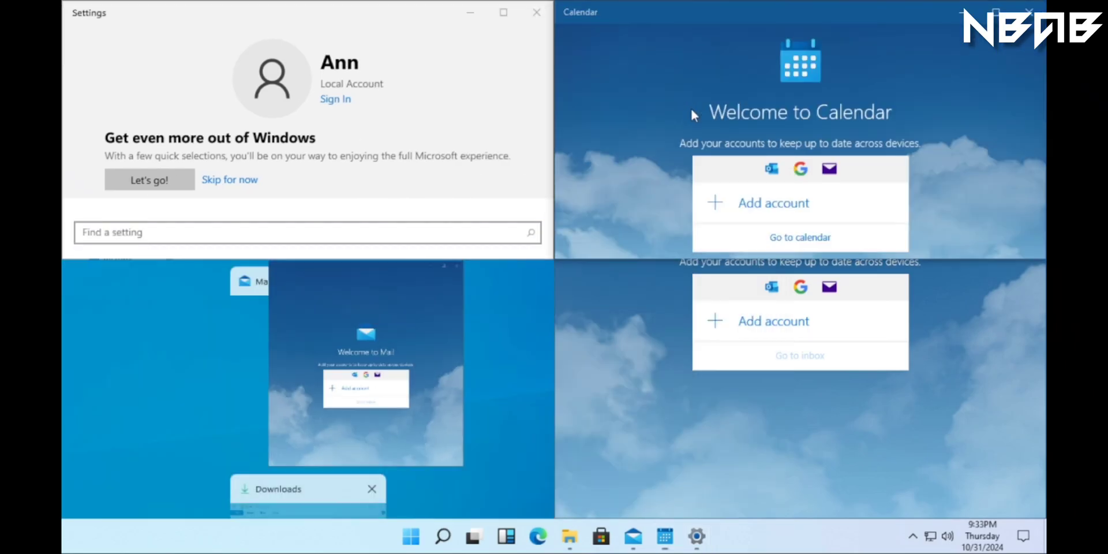
left_click(356, 358)
left_click(770, 375)
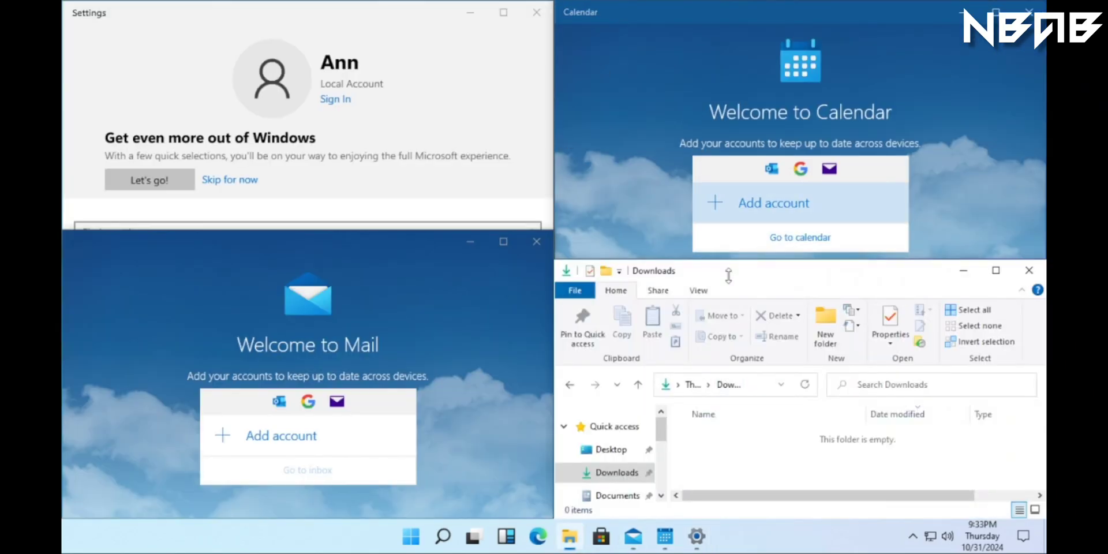
left_click(474, 541)
left_click(474, 541)
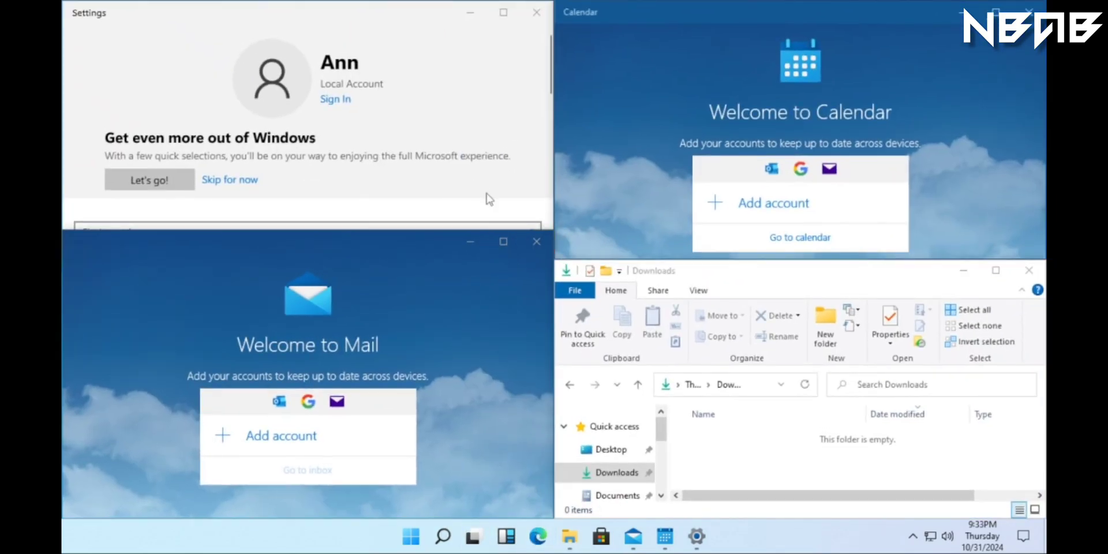
Snap Downloads into the wider left zone of the uneven two-window layout with Settings beside it, and close Settings and Calendar
mouse_move(985, 280)
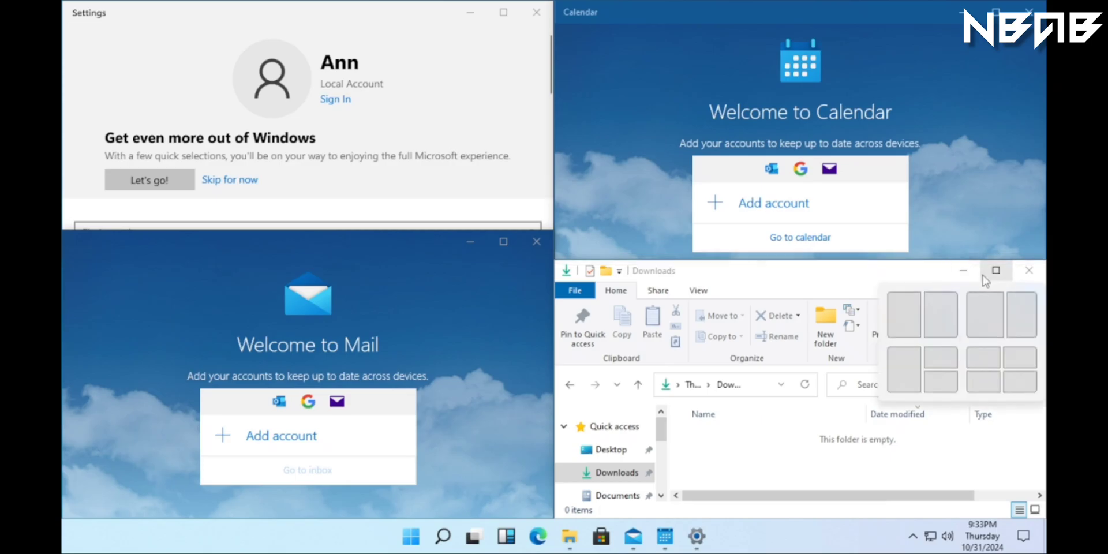
left_click(972, 323)
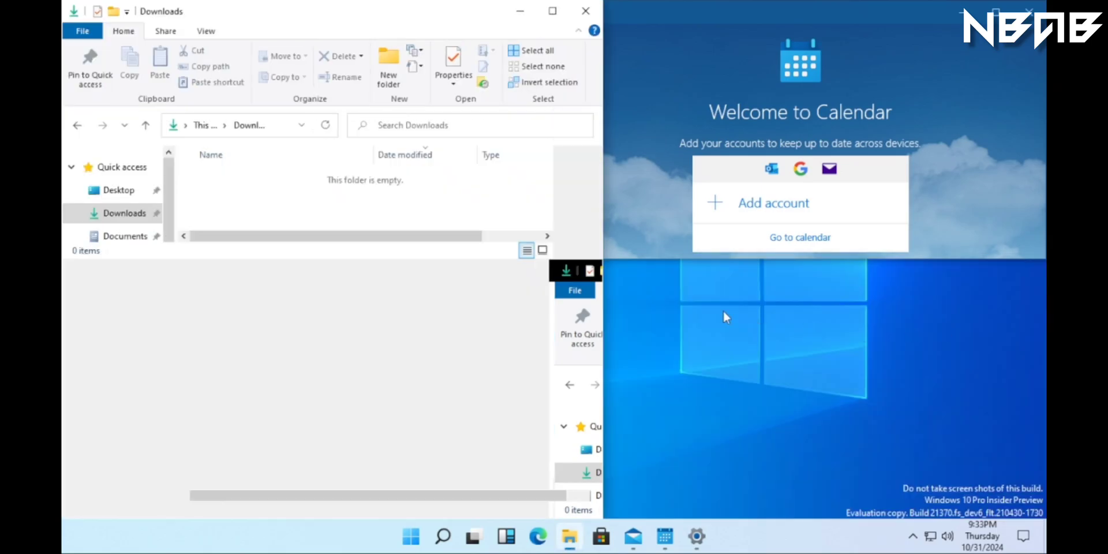
left_click(830, 321)
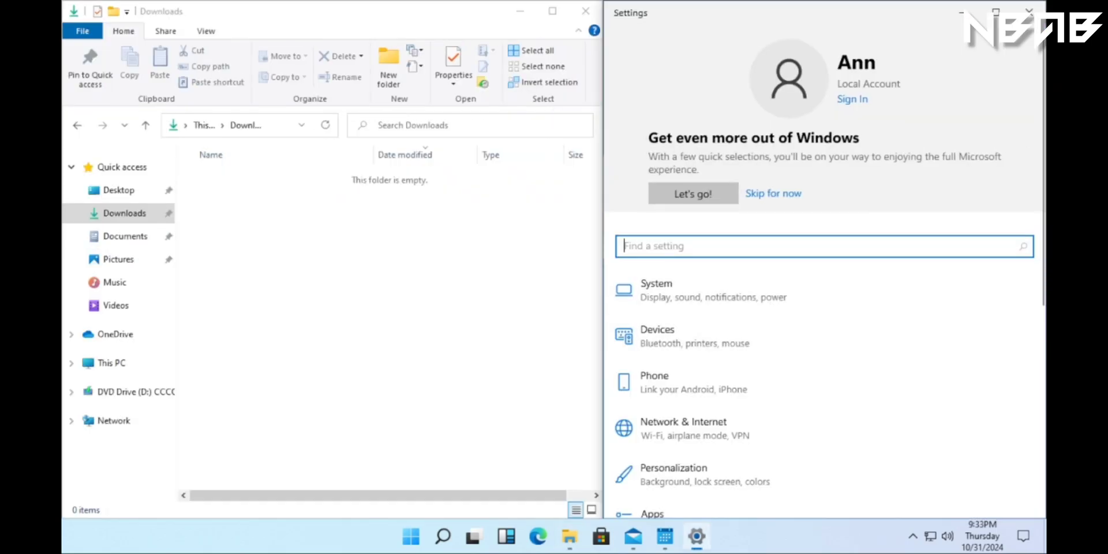
scroll(816, 341, "down", 6)
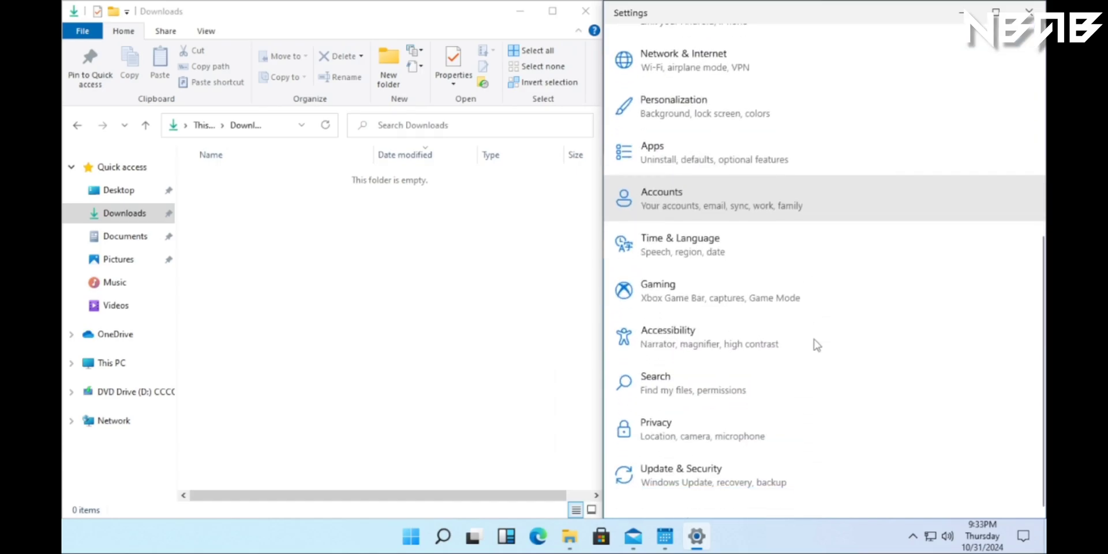
scroll(767, 285, "up", 6)
left_click(1029, 11)
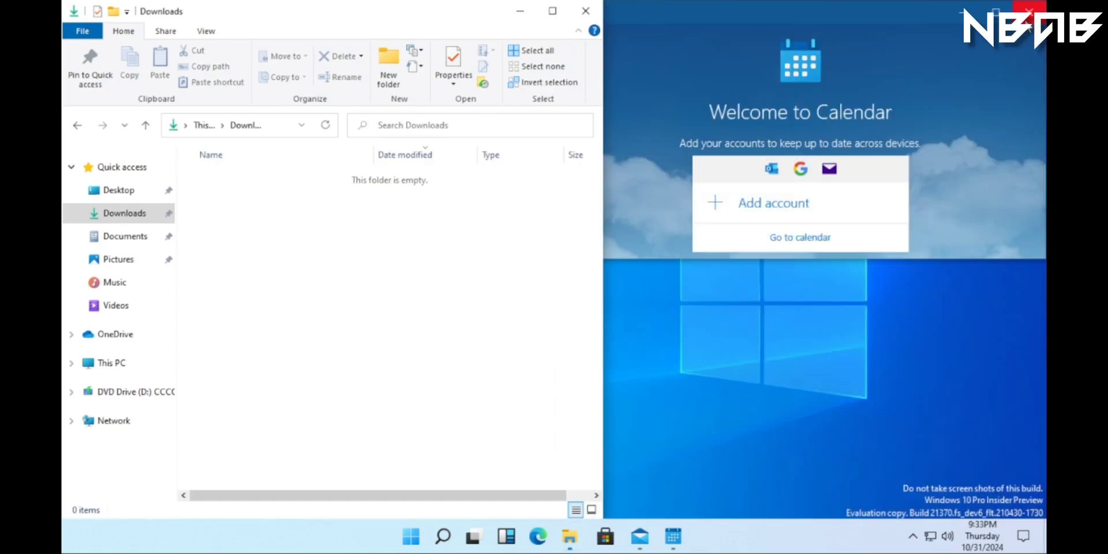
left_click(1029, 11)
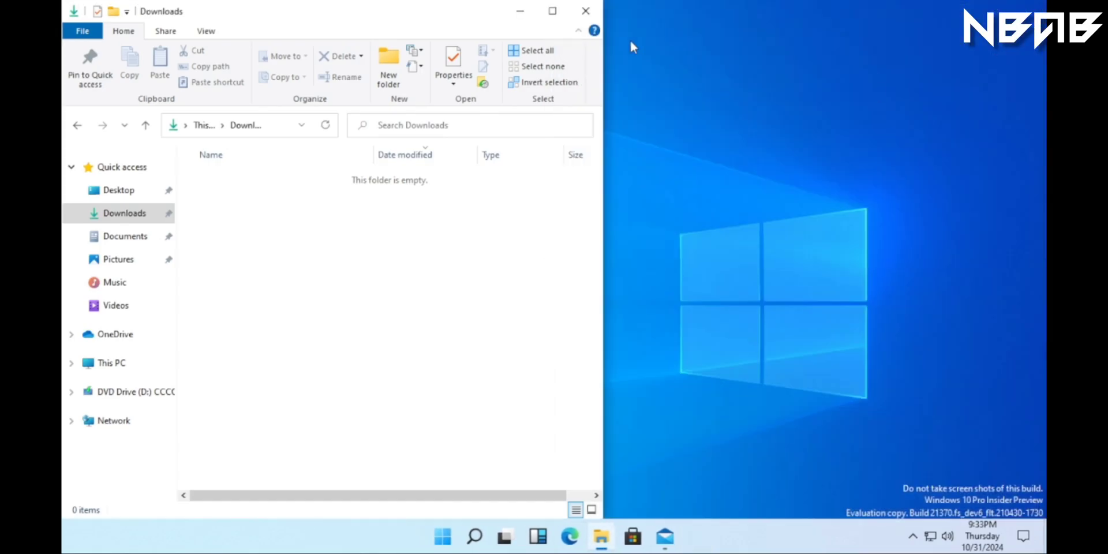
Snap the Downloads window to the right half of the desktop and the Mail window to the left half
left_click(552, 11)
left_click_drag(551, 9, 677, 1)
left_click_drag(618, 30, 1046, 179)
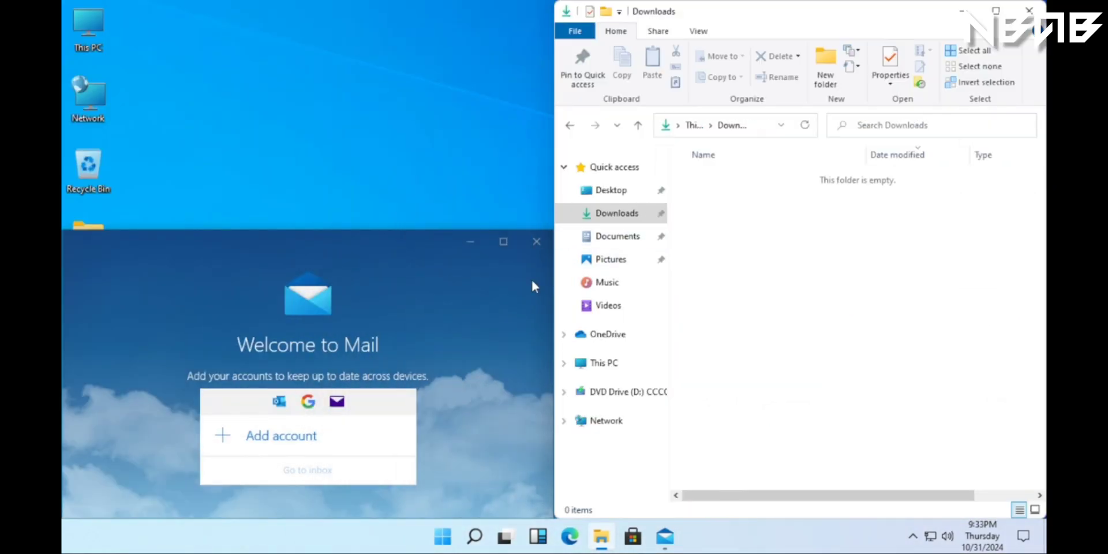
left_click_drag(403, 253, 67, 195)
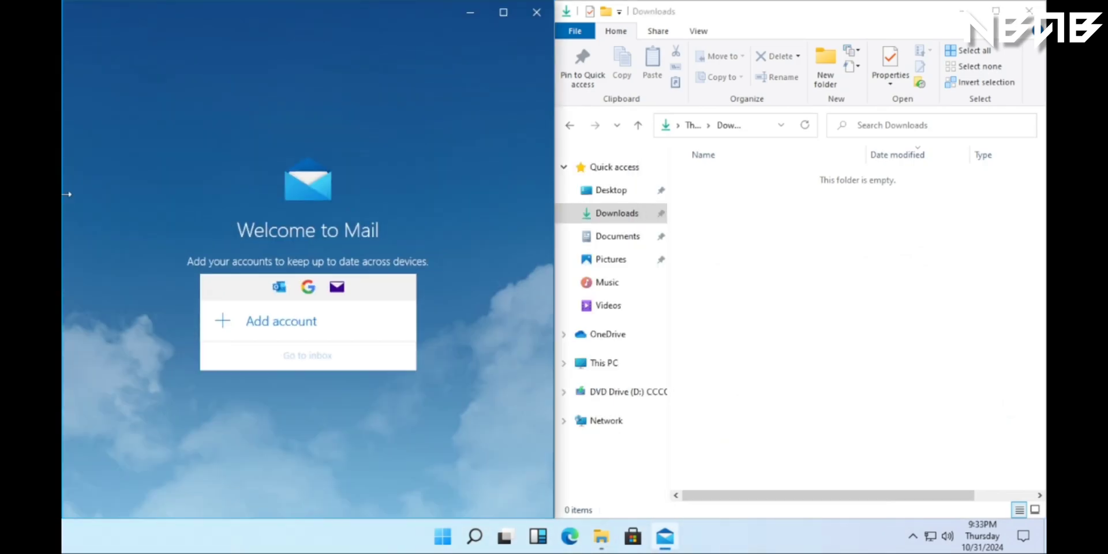
Close Mail and unsnap the Downloads window so it floats in the middle of the desktop
left_click(528, 12)
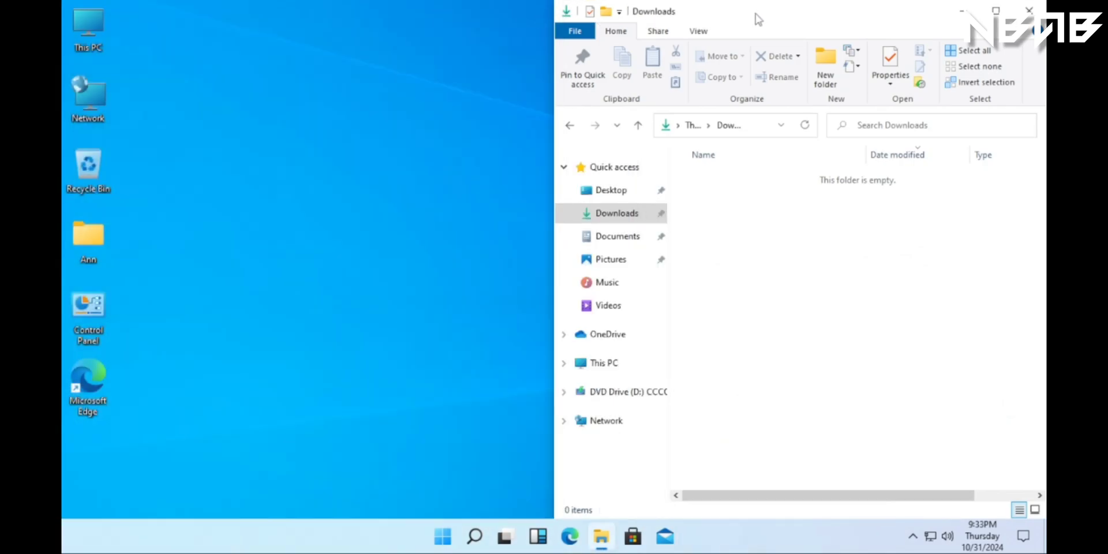
left_click_drag(759, 1, 314, 93)
left_click_drag(693, 99, 312, 45)
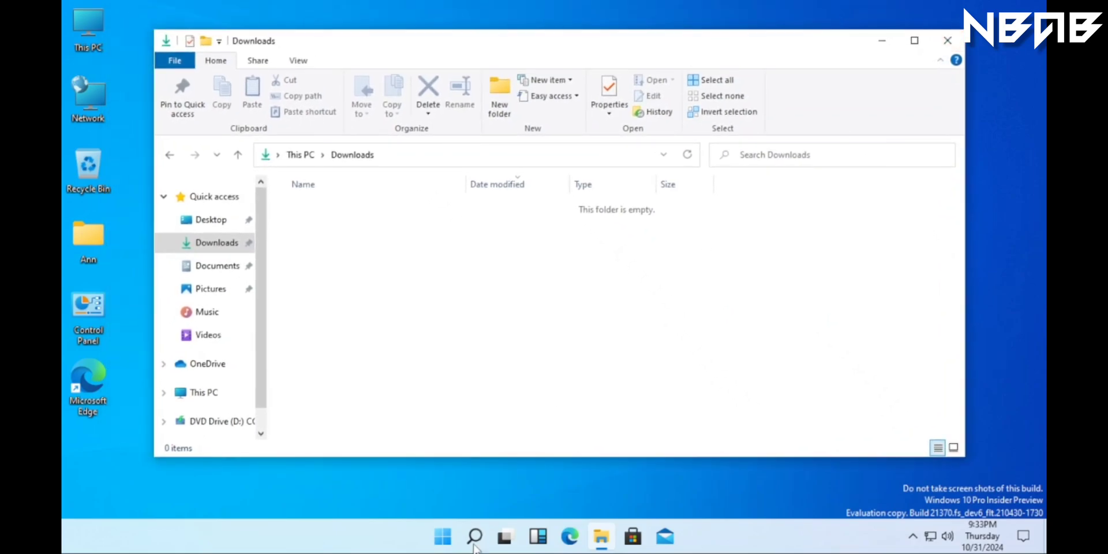
Apply the Windows Dark theme in the Personalization settings and close Settings
left_click(452, 544)
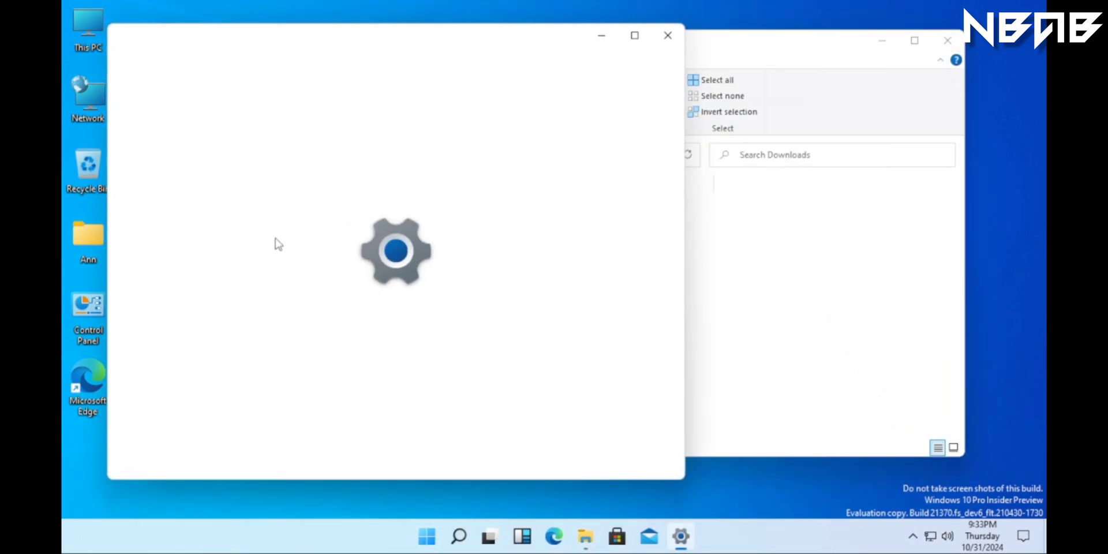
scroll(289, 279, "down", 2)
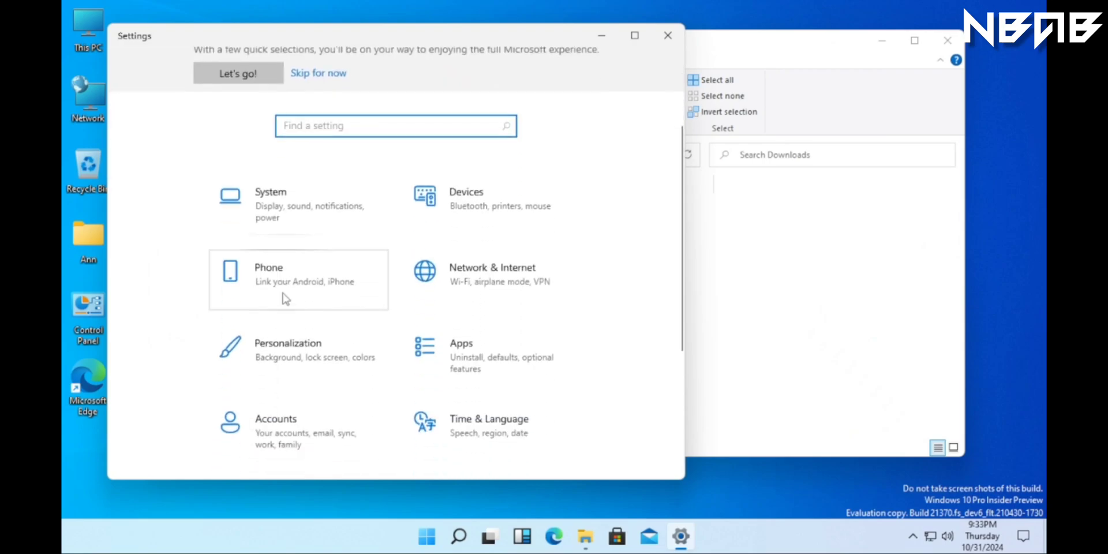
left_click(282, 337)
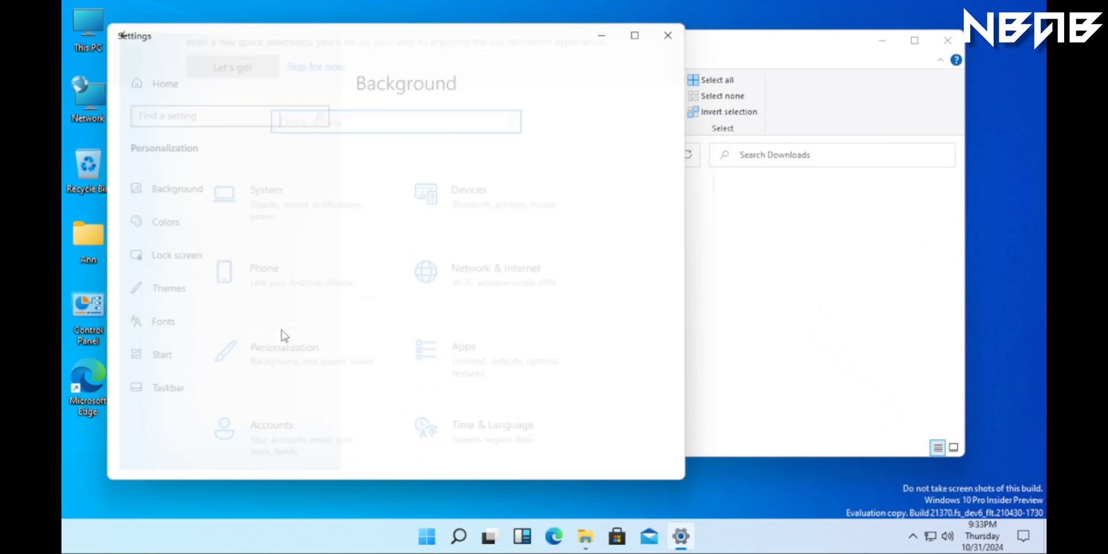
left_click(211, 297)
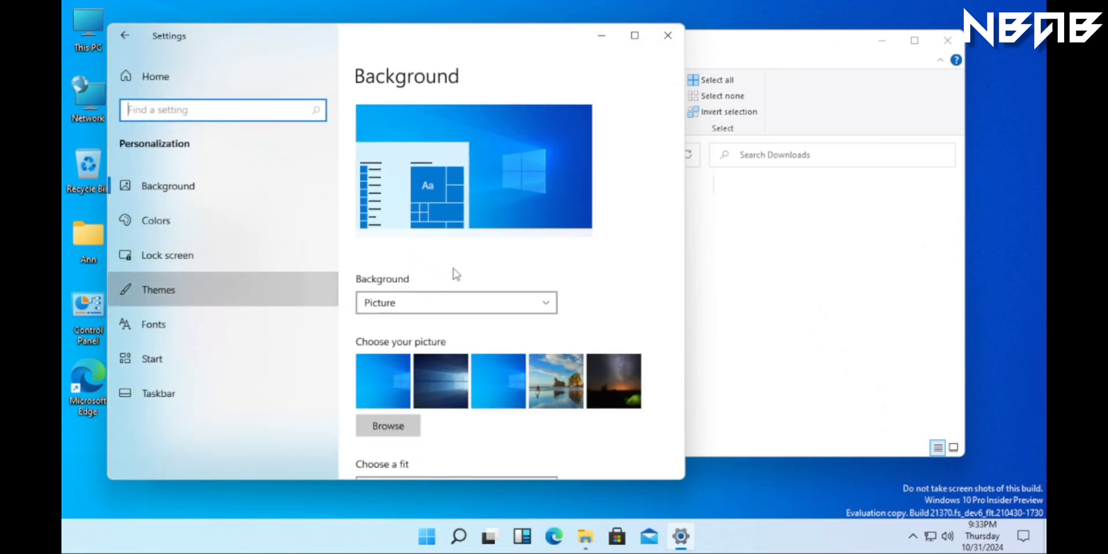
scroll(456, 272, "down", 8)
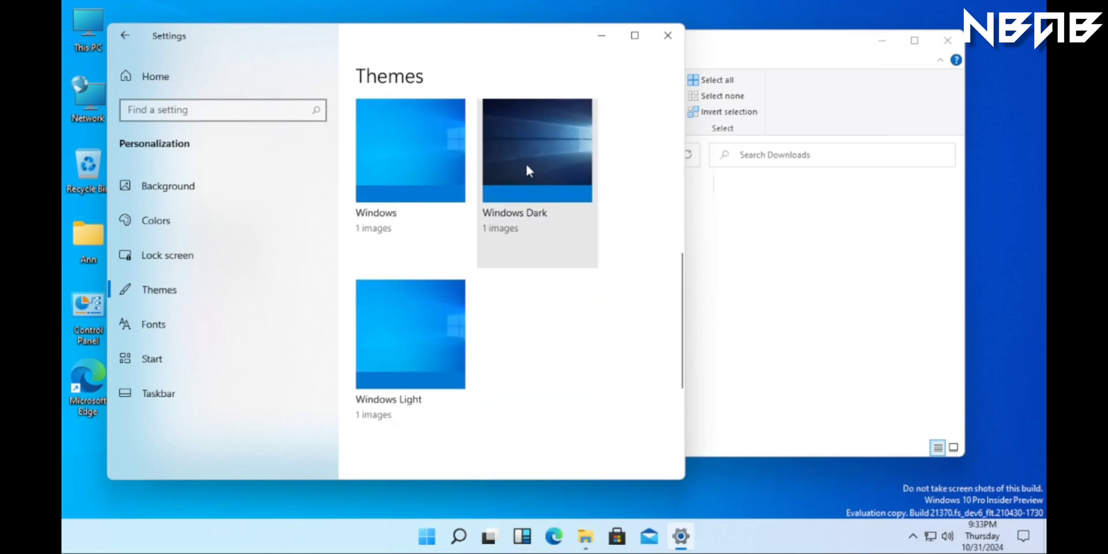
left_click(526, 169)
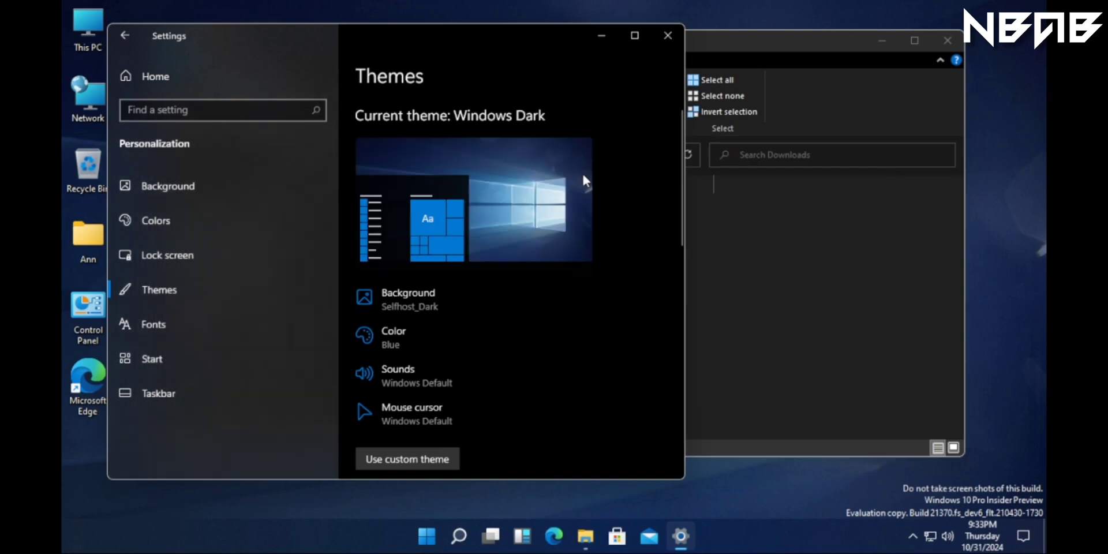
left_click(669, 36)
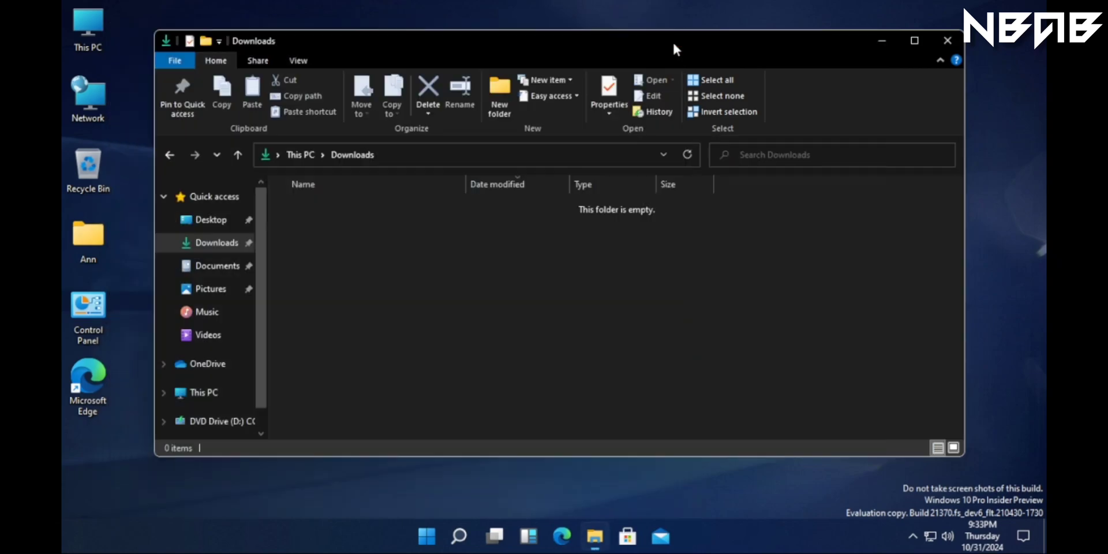
View the context menu of the Downloads folder background and close File Explorer
right_click(540, 274)
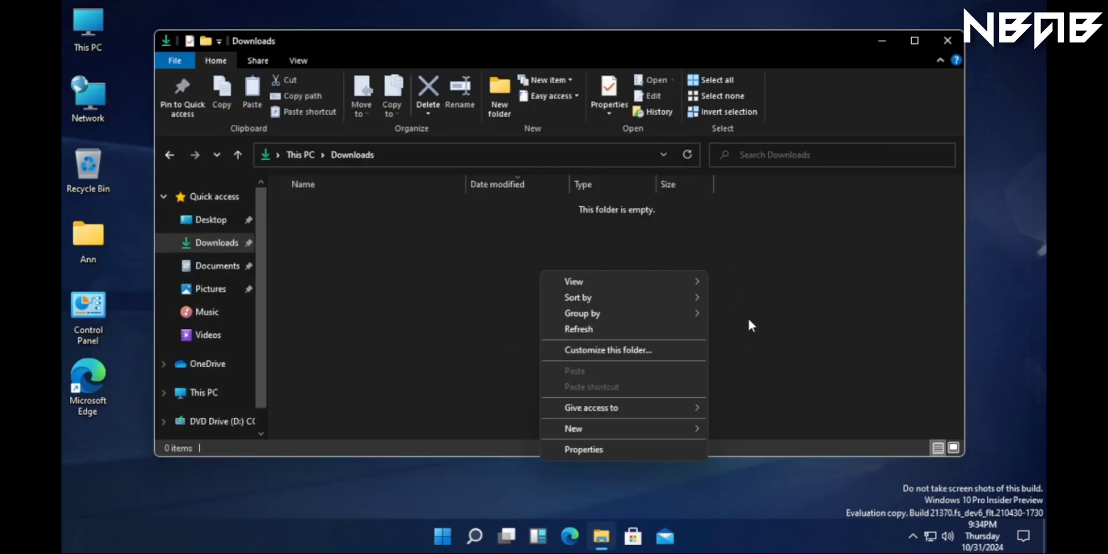
left_click(949, 40)
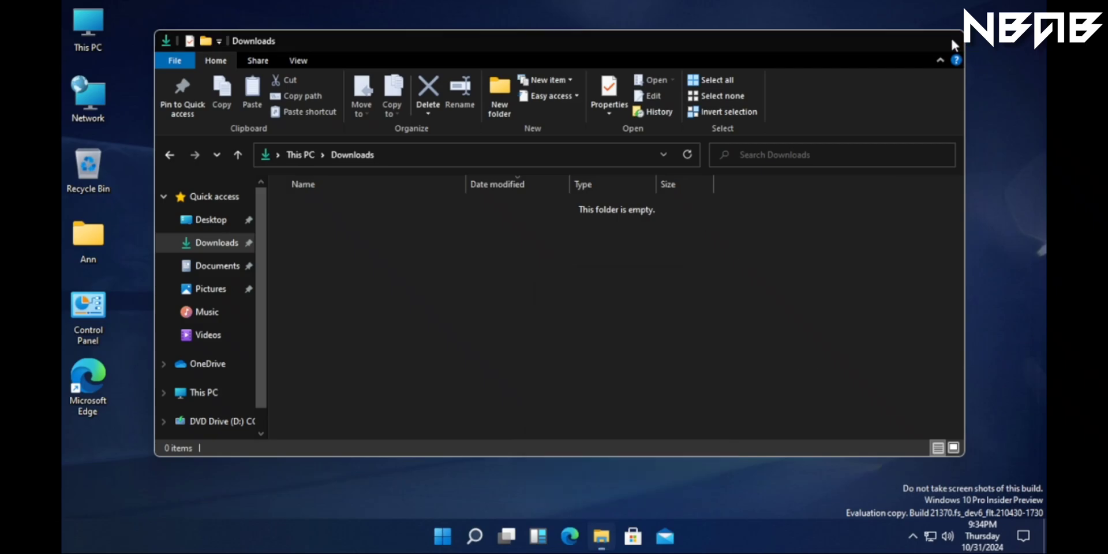
left_click(948, 39)
Check the context menus of the desktop, the This PC icon and the Start button under the dark theme, dismissing each one
right_click(460, 203)
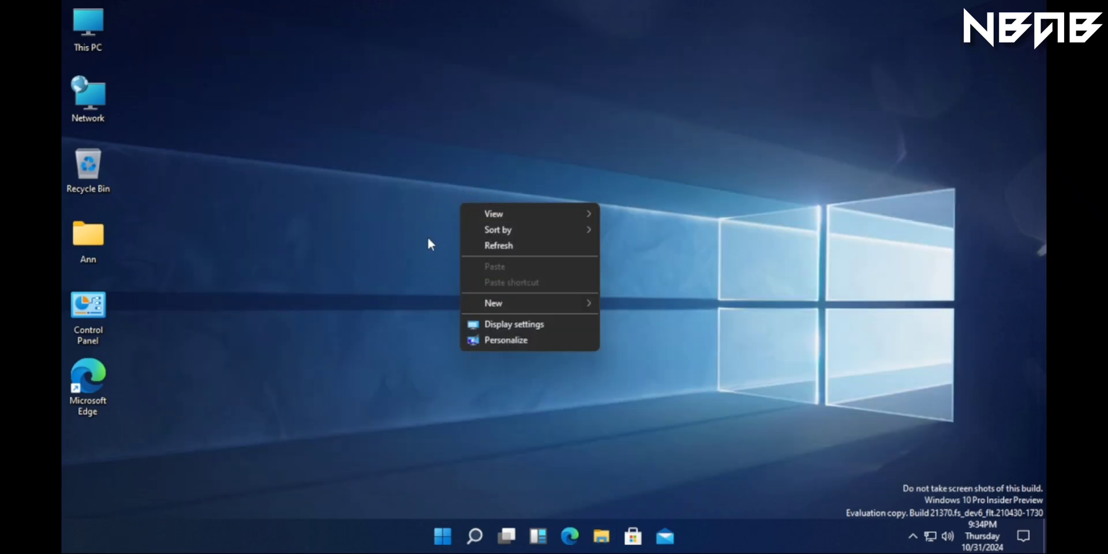
right_click(720, 267)
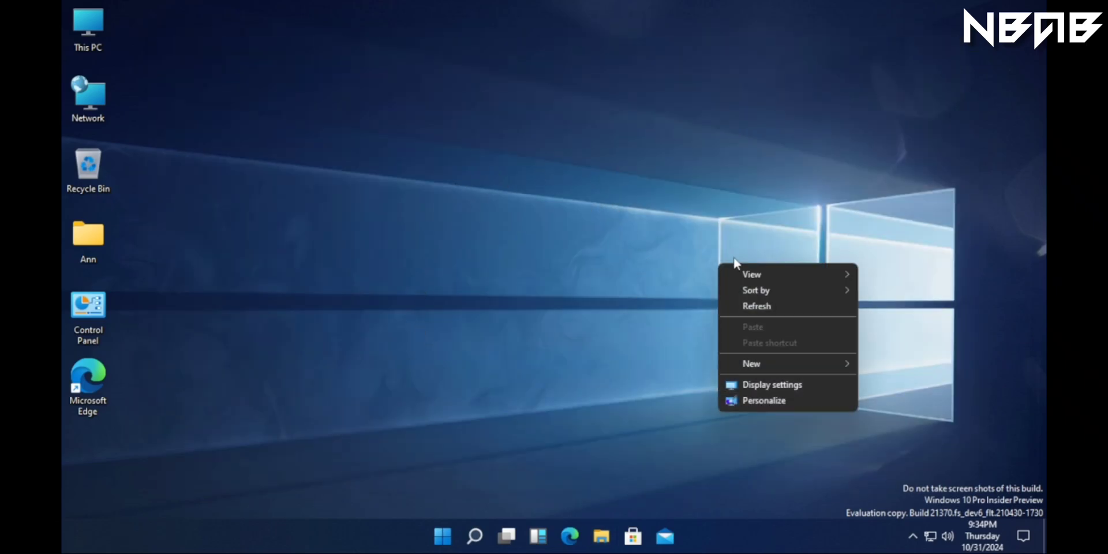
left_click(465, 261)
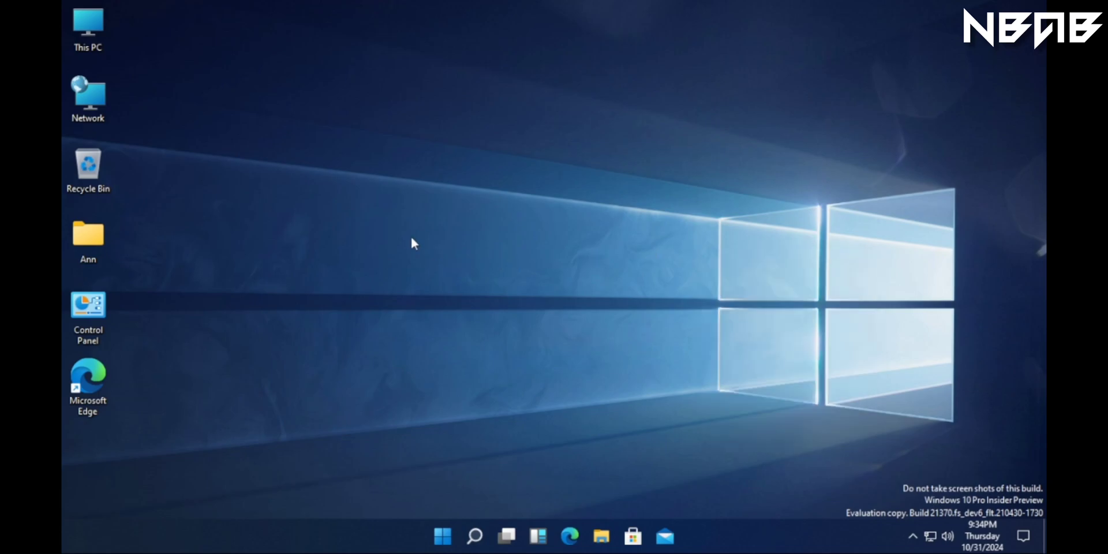
right_click(84, 23)
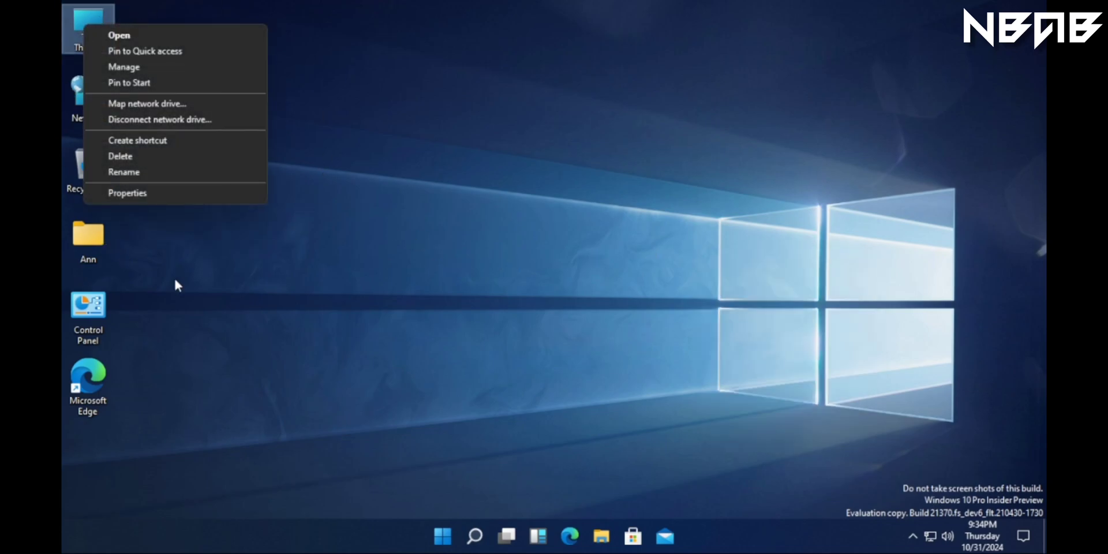
left_click(429, 241)
right_click(442, 536)
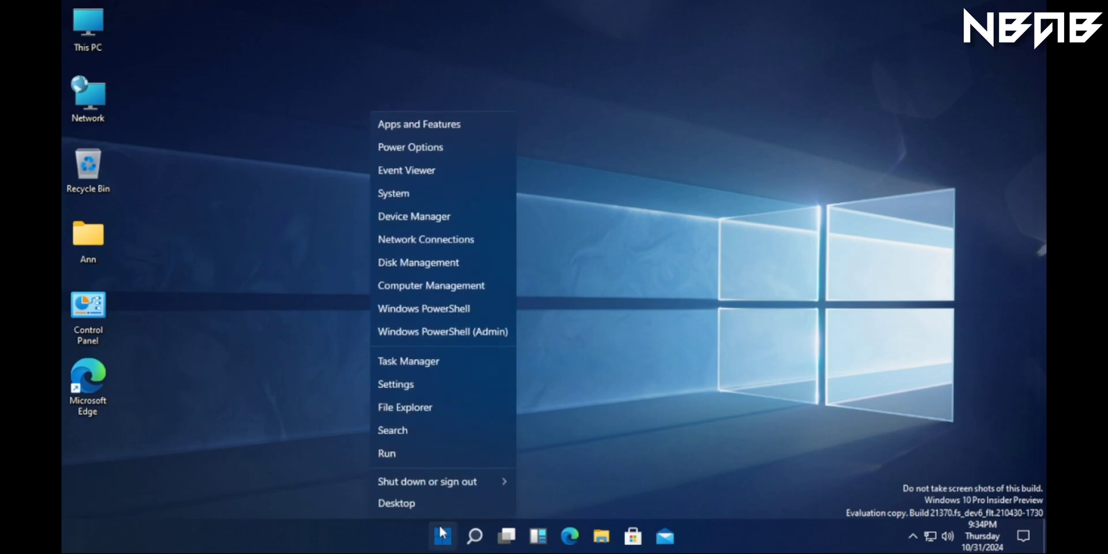
left_click(652, 455)
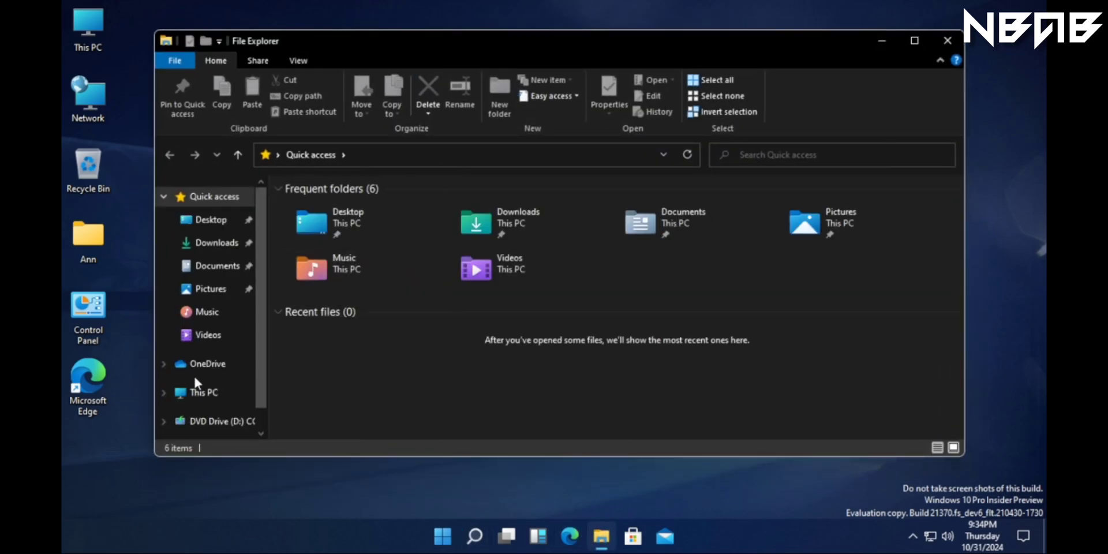
Go to This PC and check the context menu of Local Disk (C:), dismissing it
left_click(196, 384)
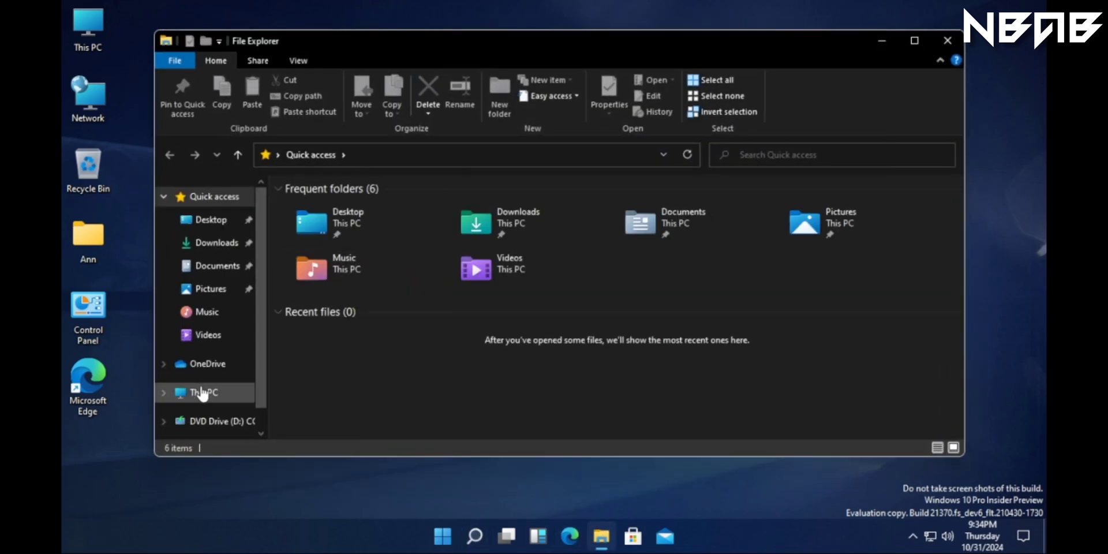
left_click(333, 311)
right_click(331, 308)
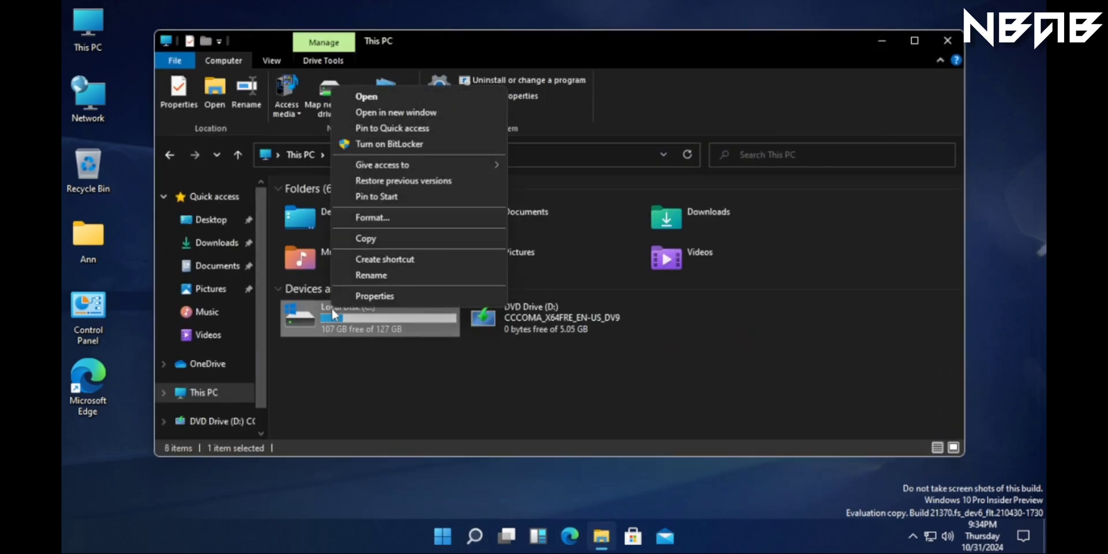
left_click(408, 384)
Open the user's profile folder under Users on Local Disk (C:), view the Contacts folder's properties and close them
double_click(358, 333)
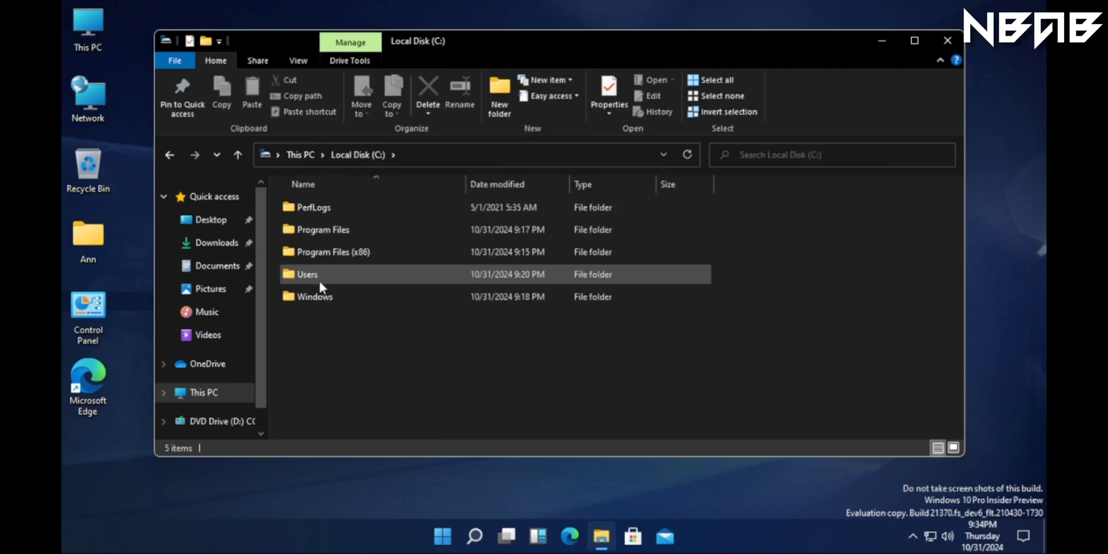
double_click(316, 277)
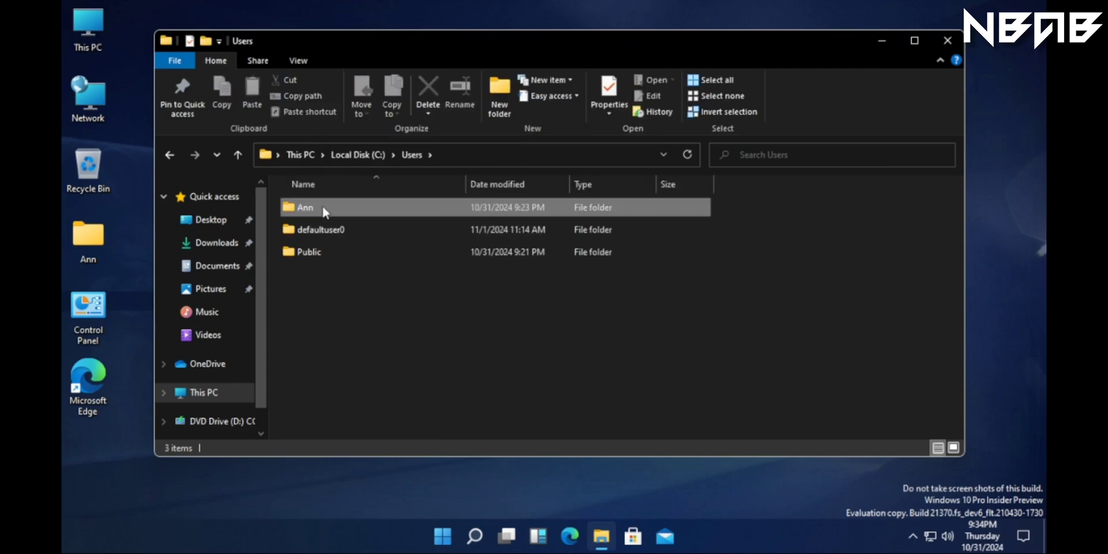
double_click(324, 206)
right_click(322, 204)
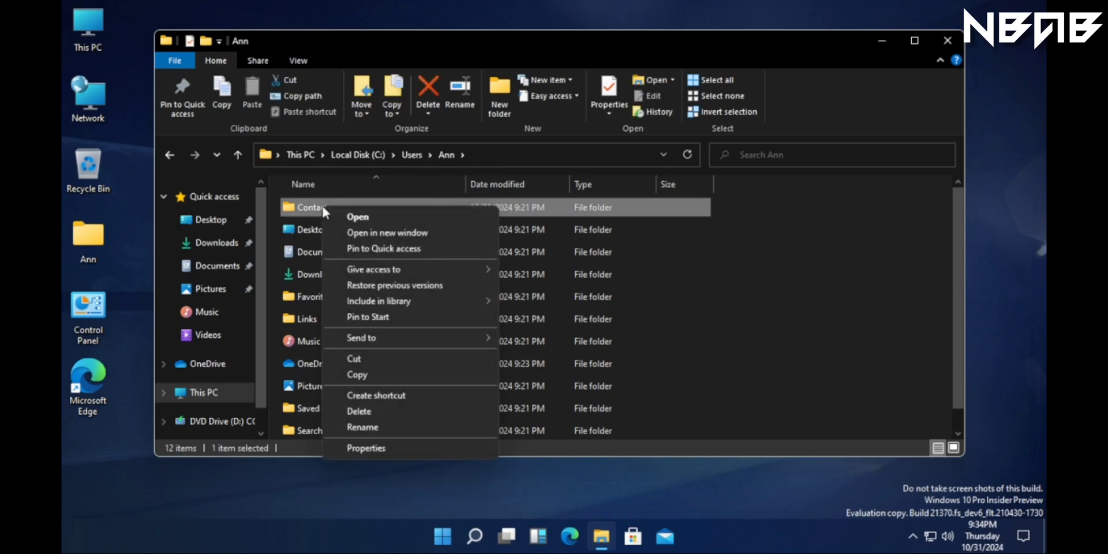
left_click(408, 445)
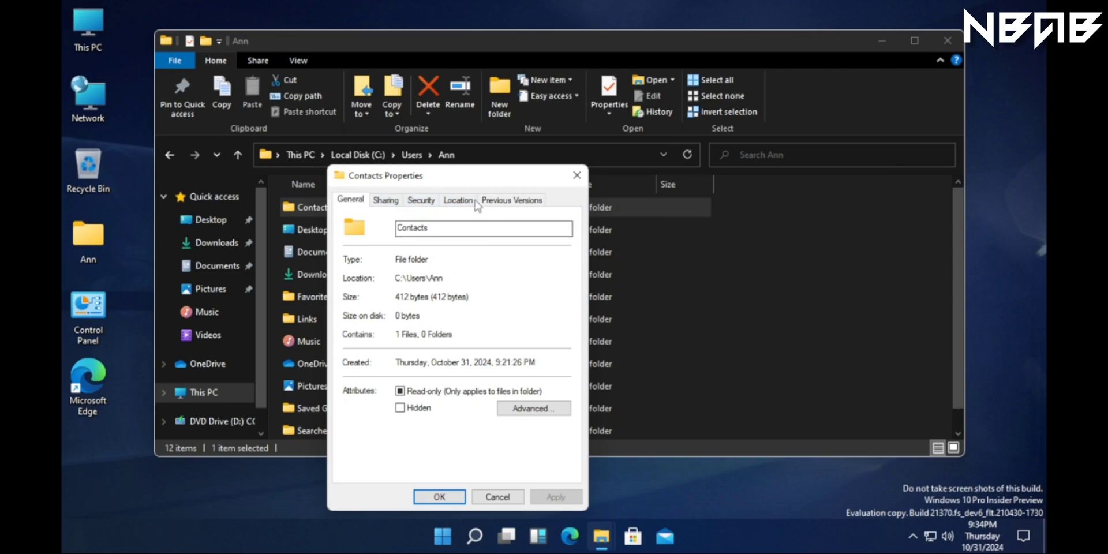
left_click(577, 175)
Create a folder with the default name inside the profile's Downloads folder
scroll(435, 269, "down", 1)
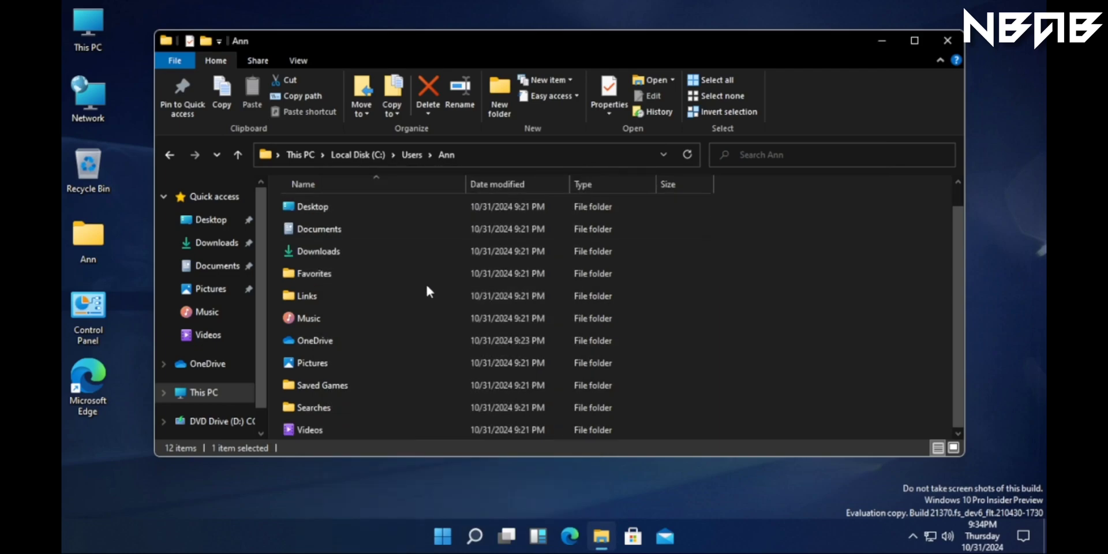
double_click(348, 252)
right_click(348, 257)
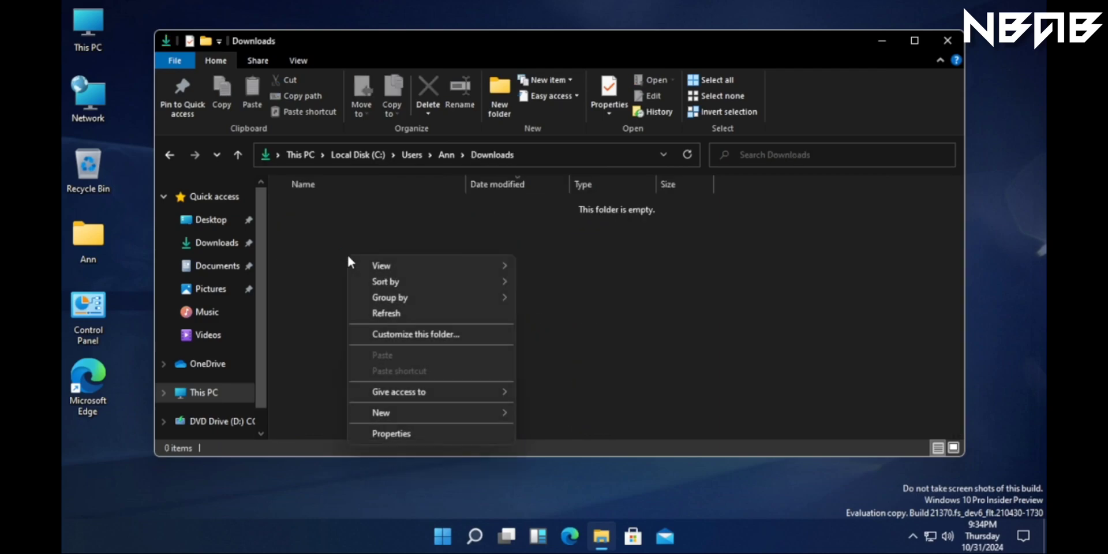
mouse_move(417, 410)
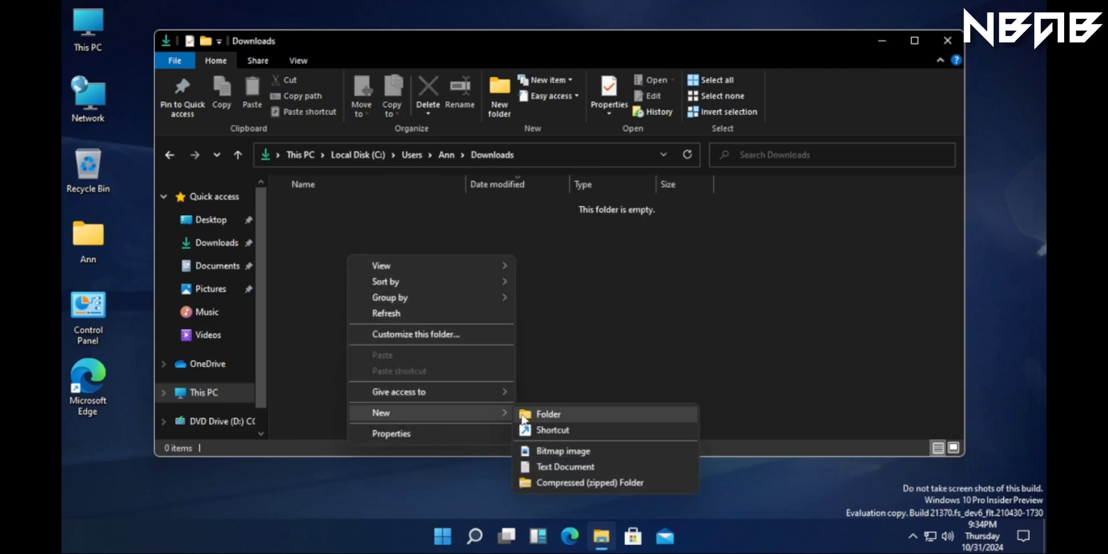
left_click(530, 411)
left_click(392, 294)
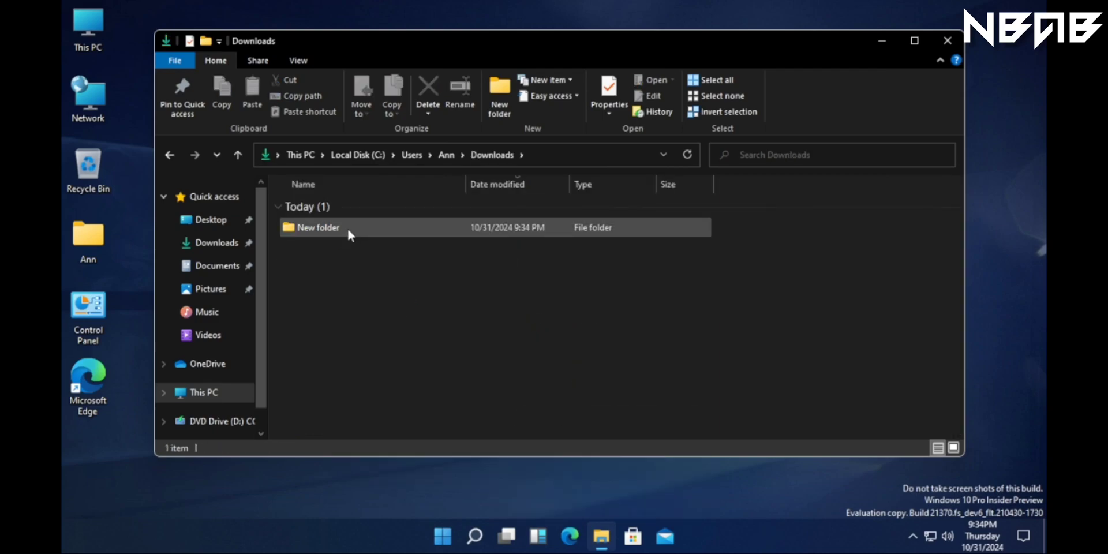
View the properties of the new folder in Downloads, including its customization options
right_click(347, 227)
left_click(328, 237)
right_click(327, 229)
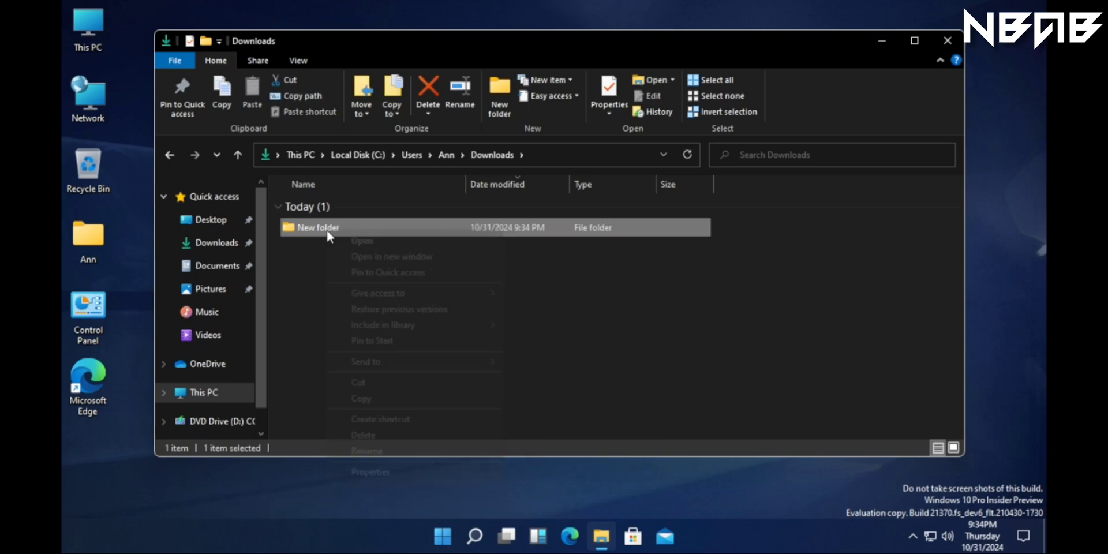
left_click(401, 465)
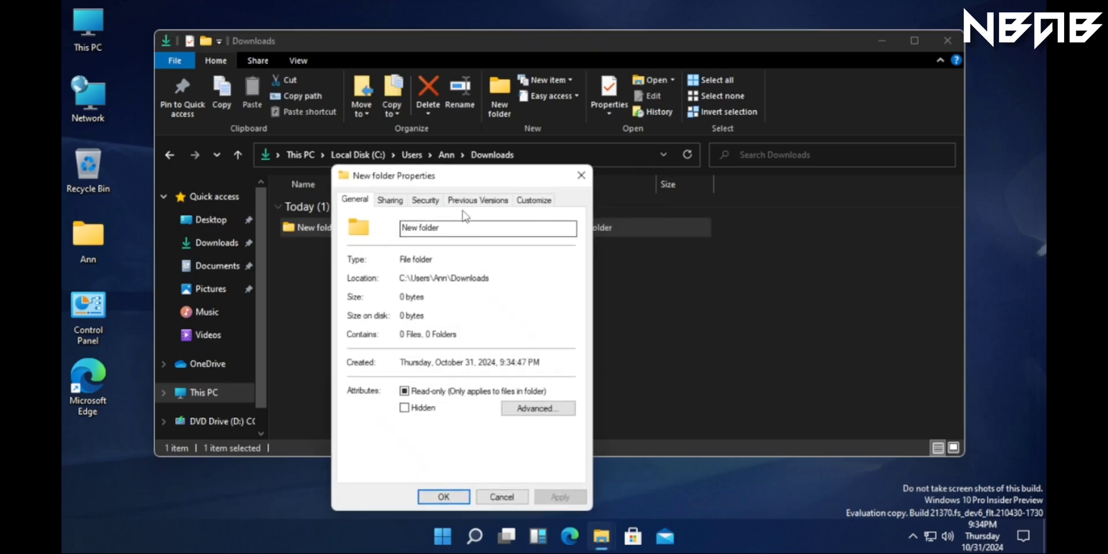
left_click(532, 200)
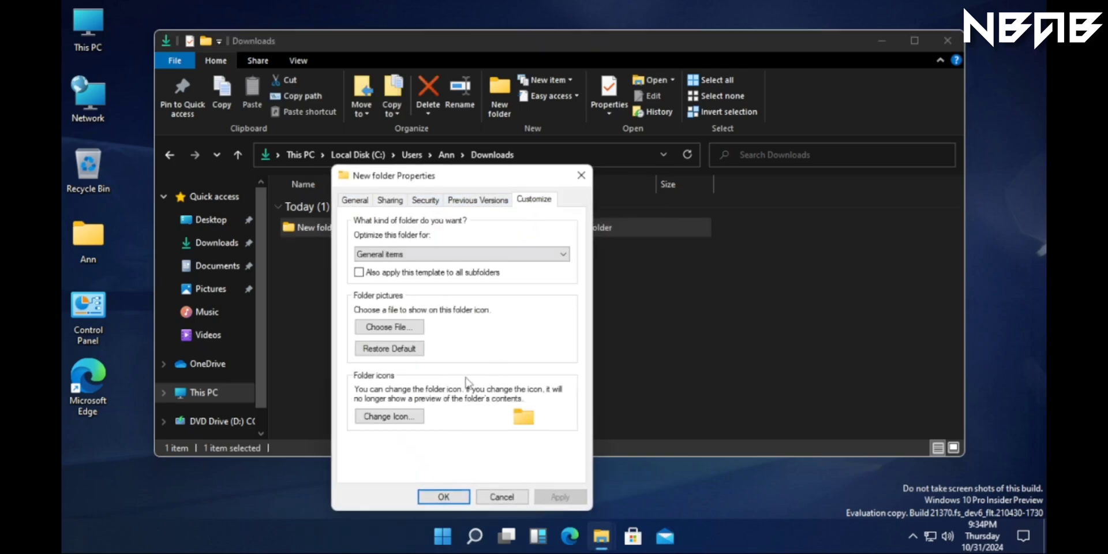
Browse the SHELL32.dll icons offered for the folder through to the end, and close both dialogs without choosing one
left_click(397, 425)
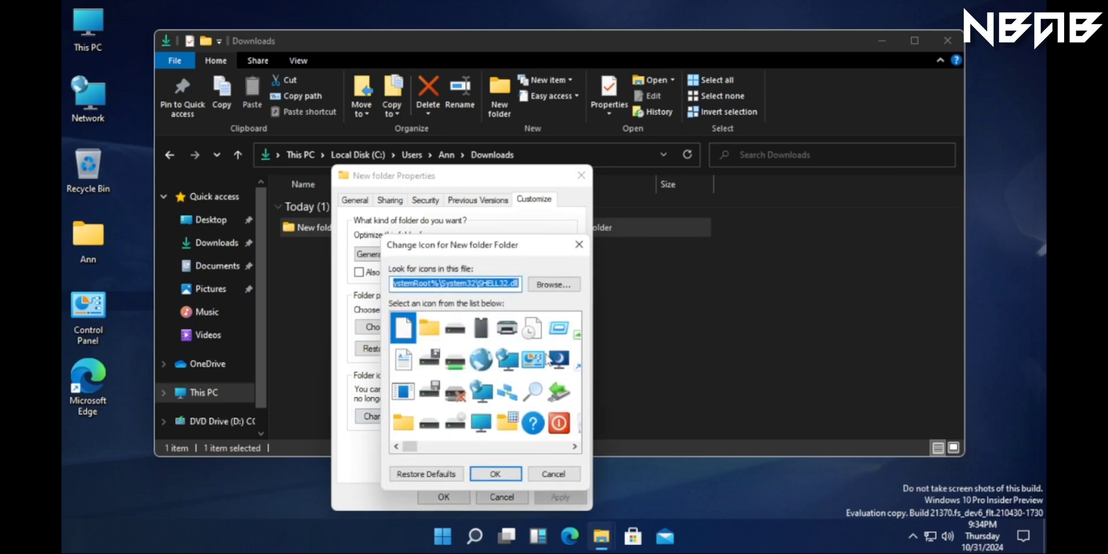
left_click(574, 447)
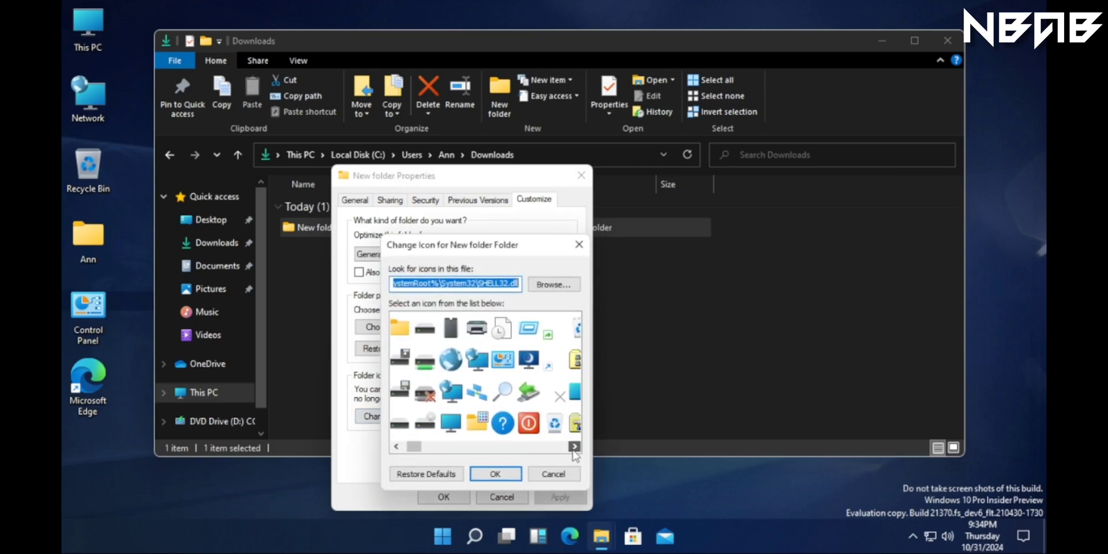
left_click_drag(575, 447, 574, 447)
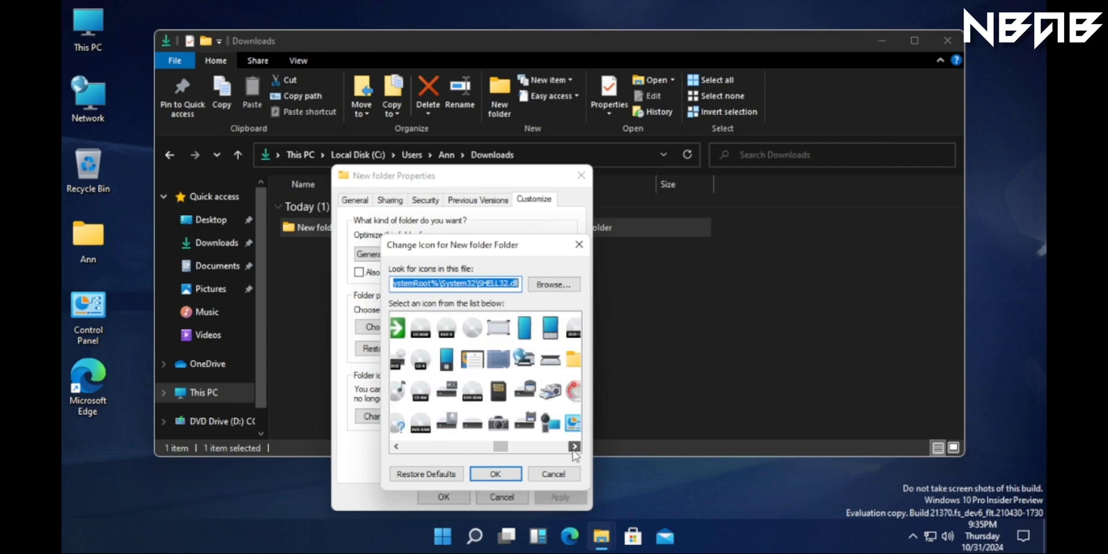
left_click_drag(574, 446, 575, 446)
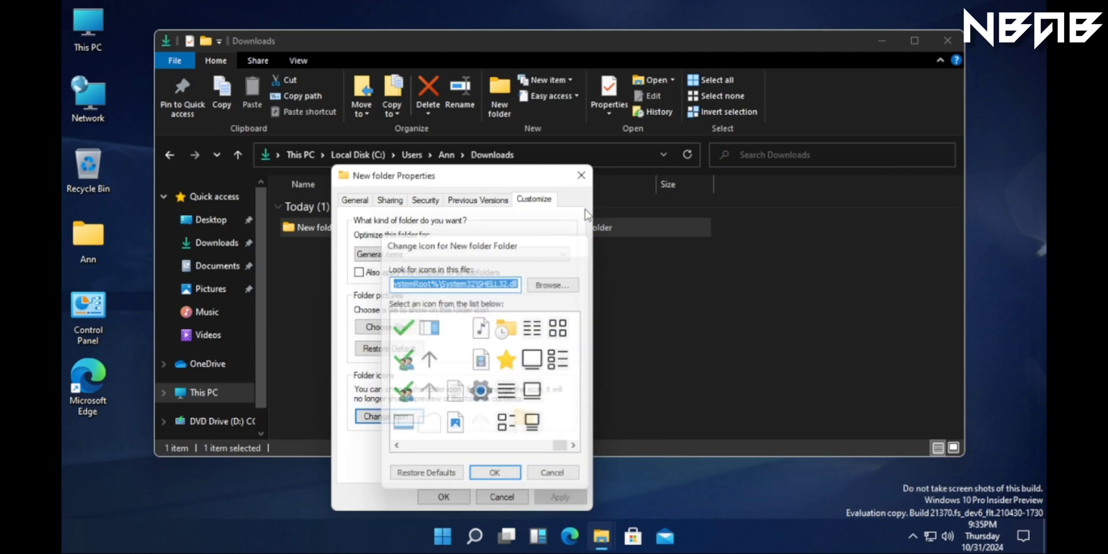
left_click(580, 243)
left_click(581, 176)
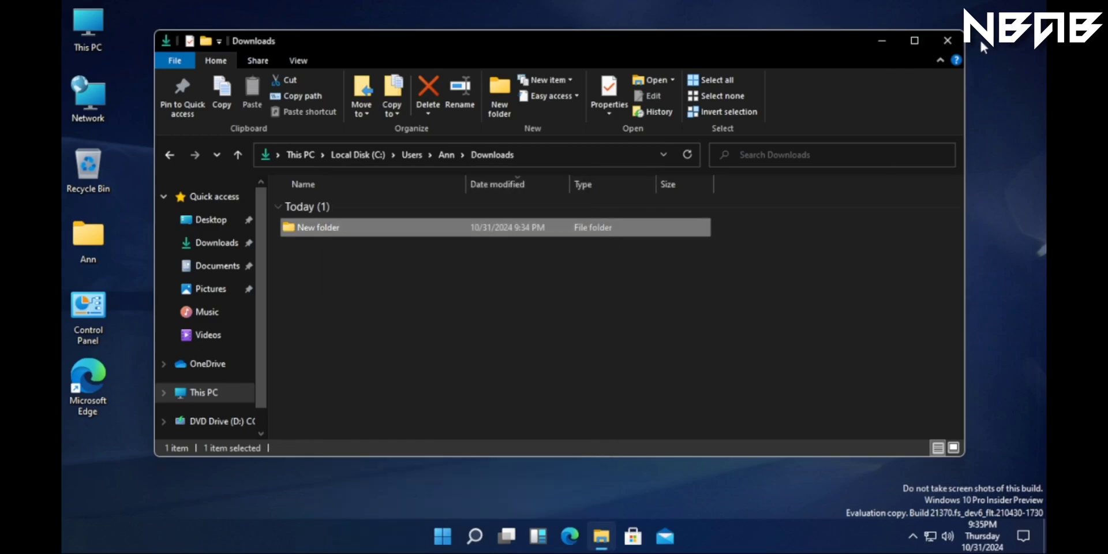
Close File Explorer and shut down the computer
left_click(950, 42)
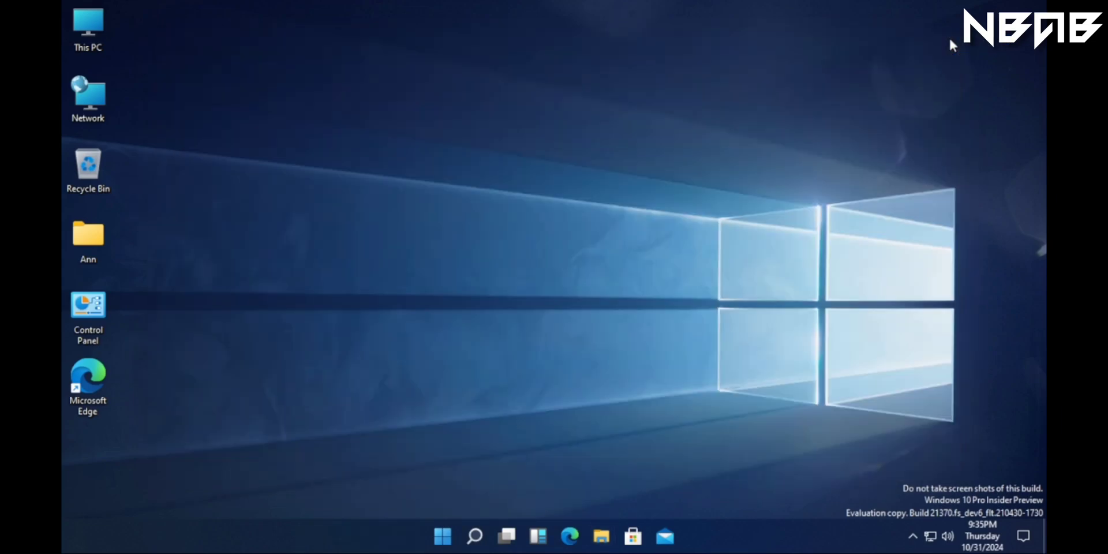
left_click(443, 534)
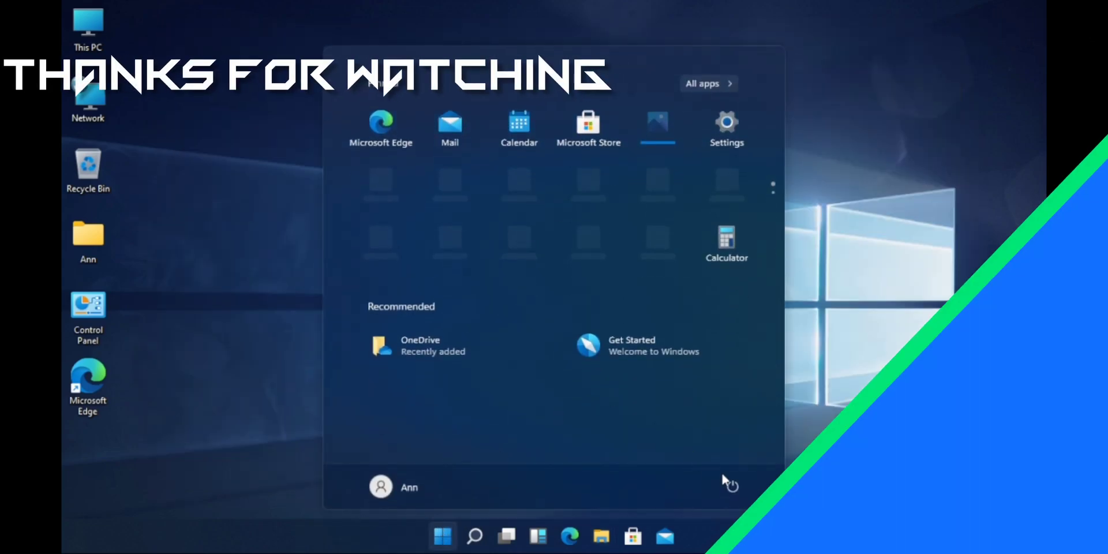
left_click(728, 485)
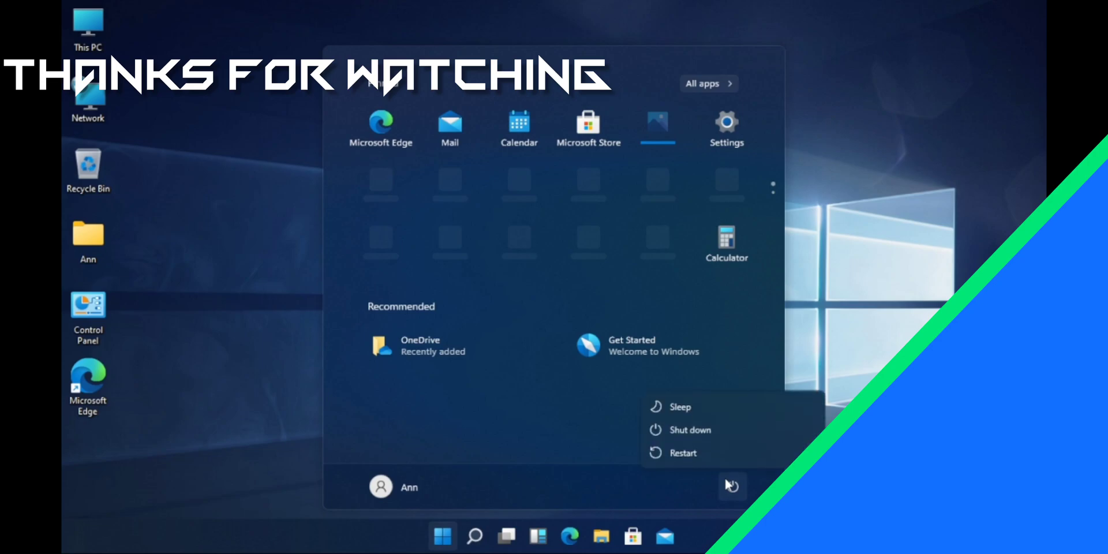
left_click(699, 430)
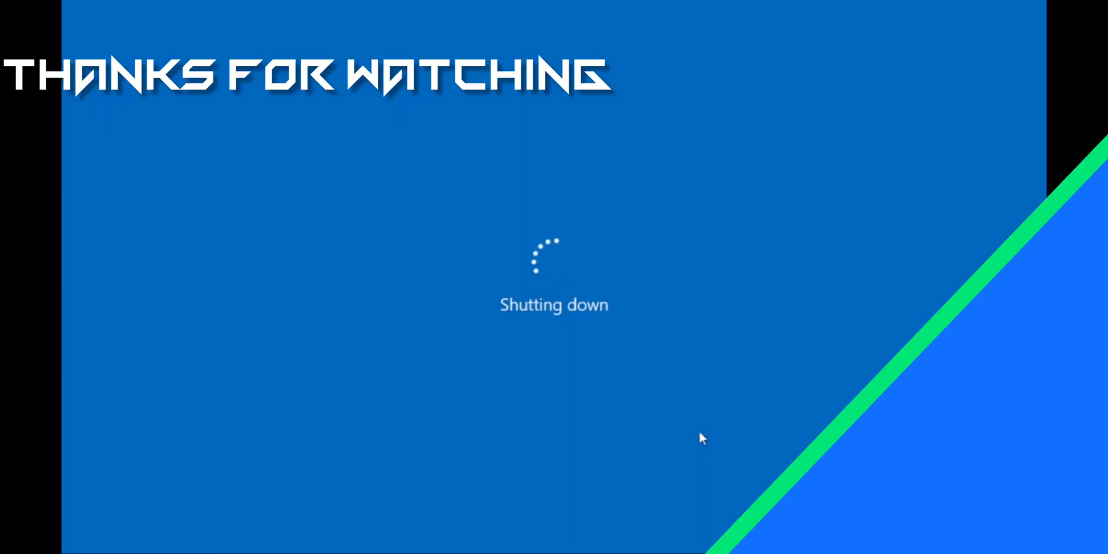